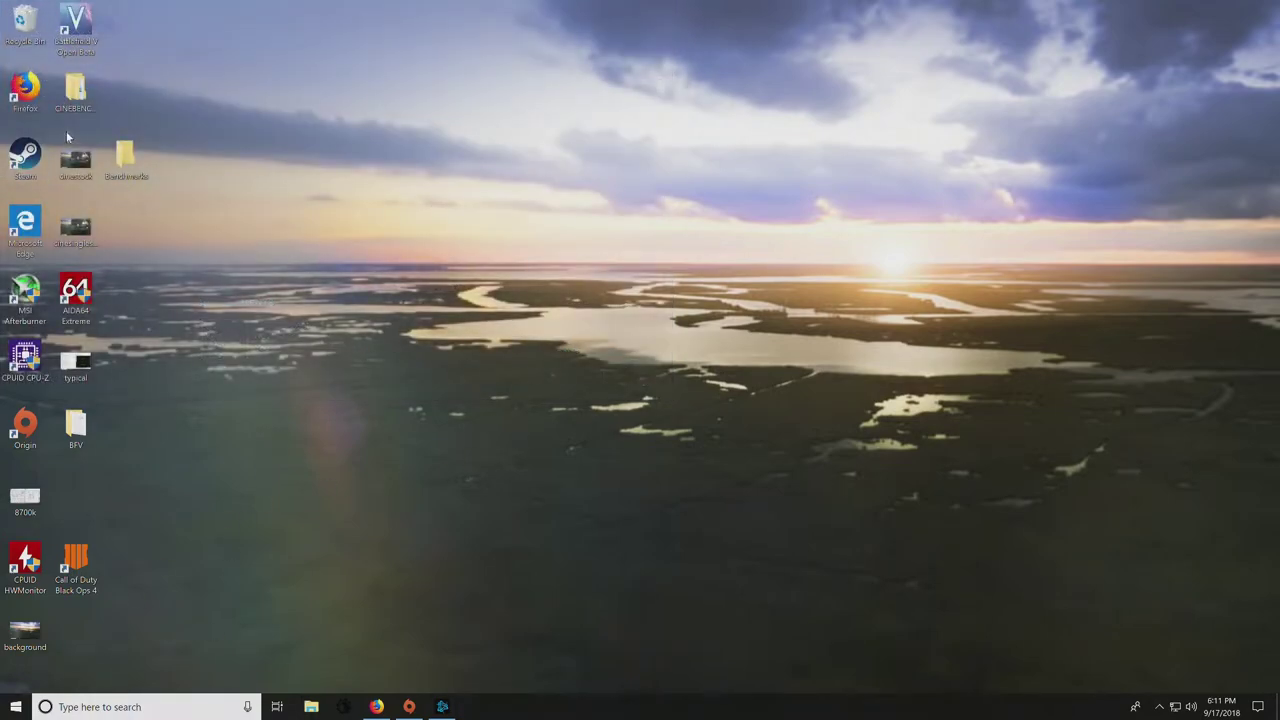
# Step: View the contents of the CINEBENCH R15.038 folder and the AIDA64 Extreme main window, and close both
pyautogui.doubleClick(77, 90)
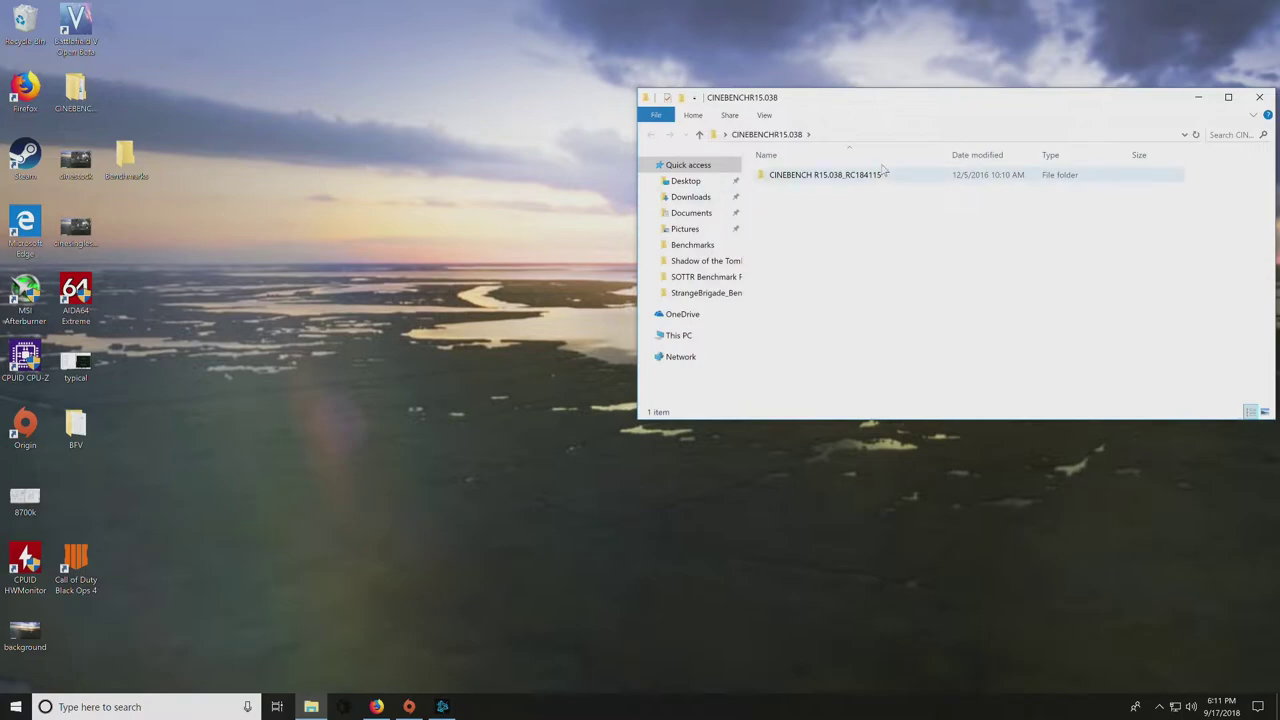
pyautogui.doubleClick(822, 176)
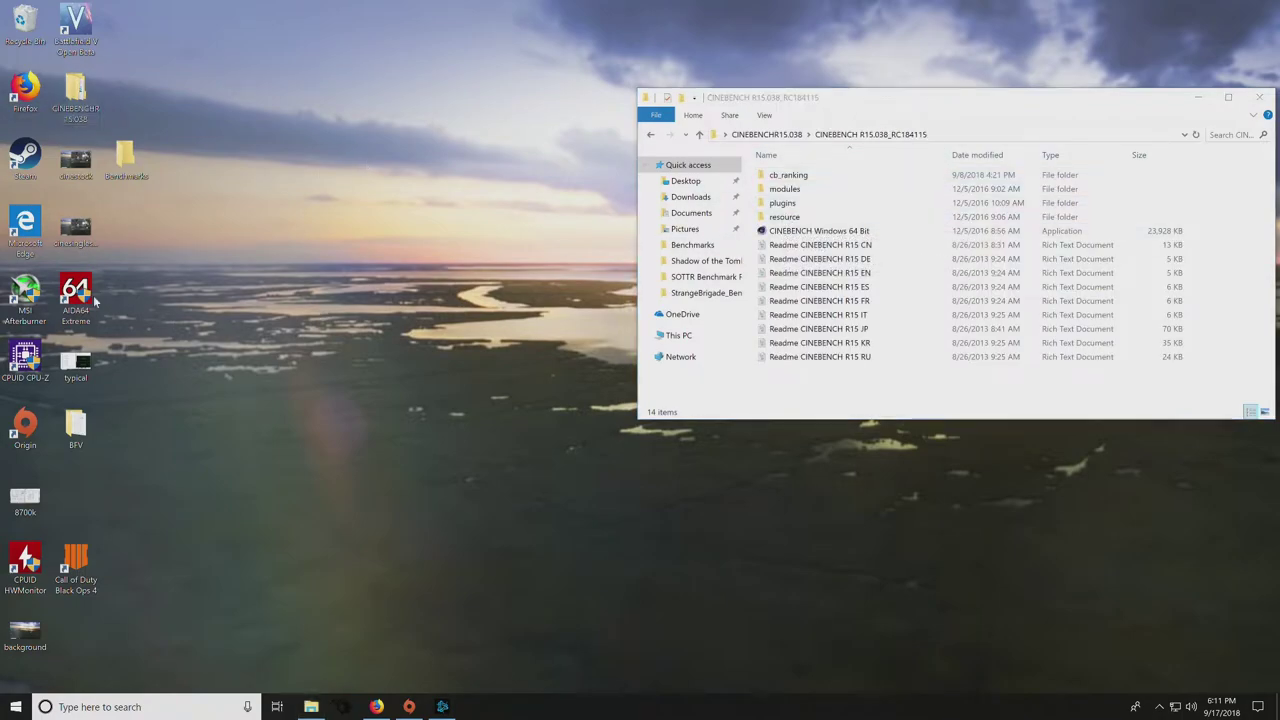
pyautogui.doubleClick(75, 295)
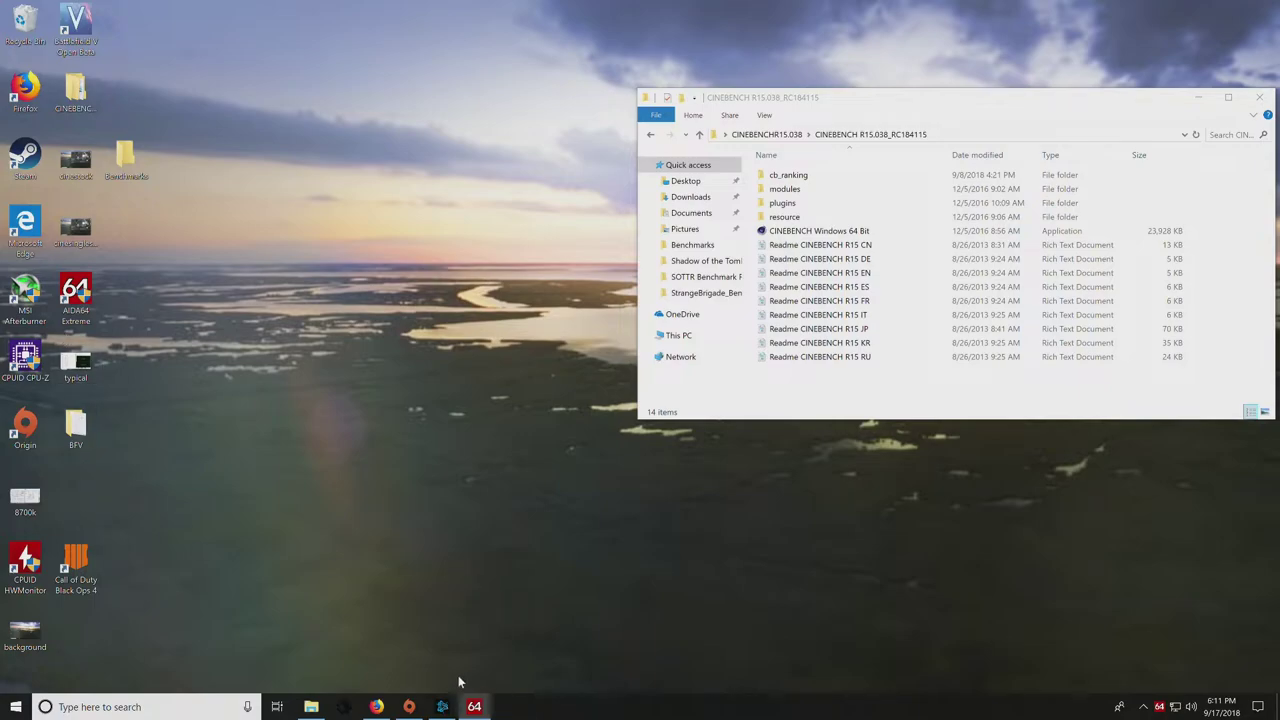
pyautogui.click(472, 705)
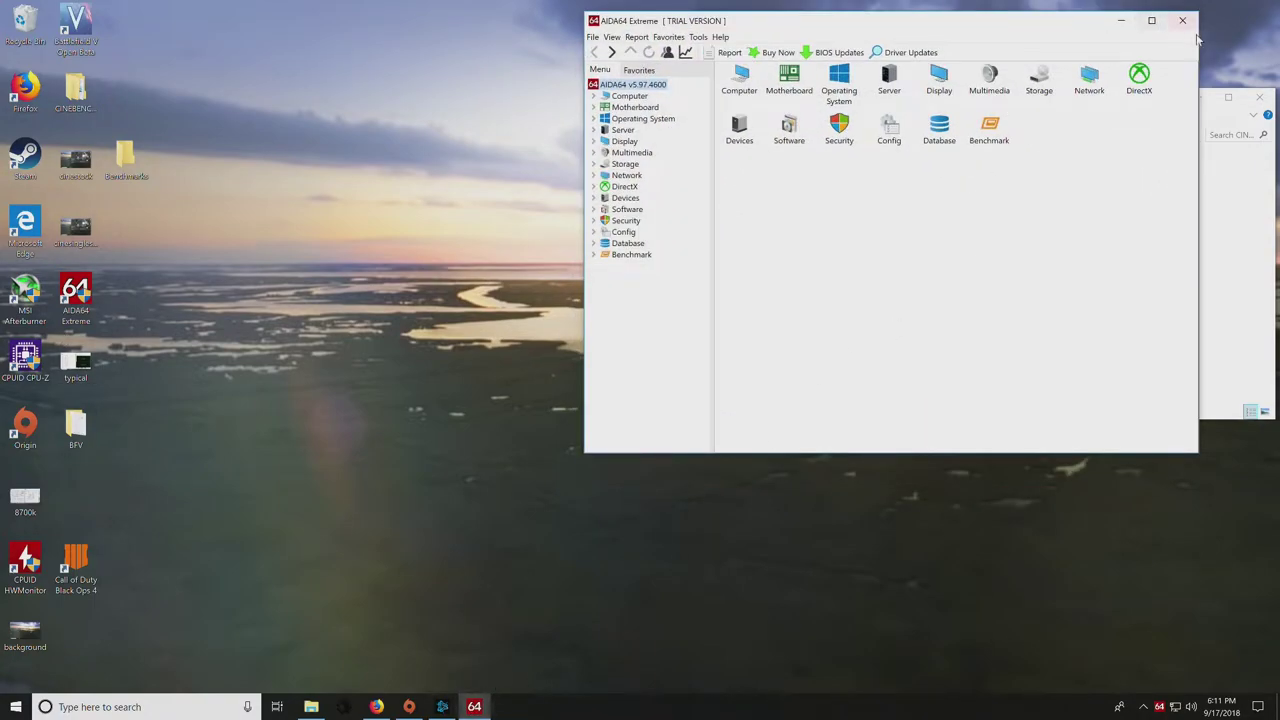
pyautogui.click(1182, 20)
pyautogui.moveTo(1040, 100); pyautogui.dragTo(715, 104)
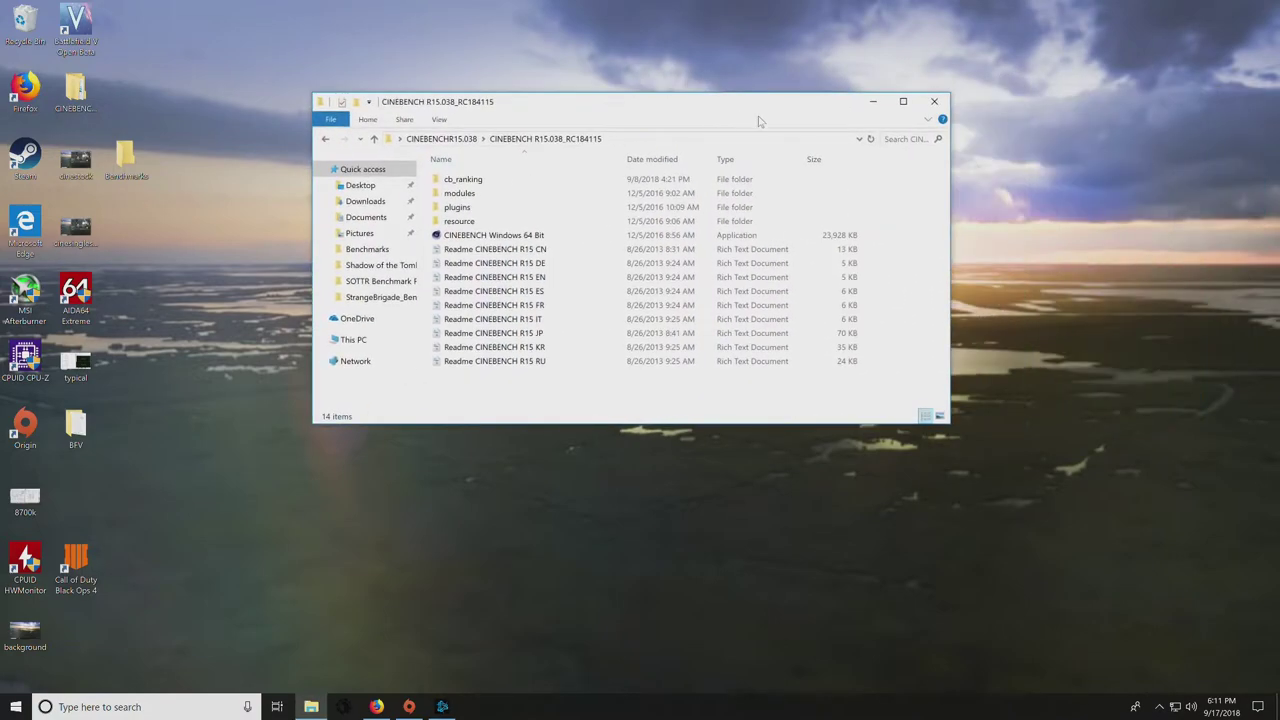
pyautogui.click(936, 102)
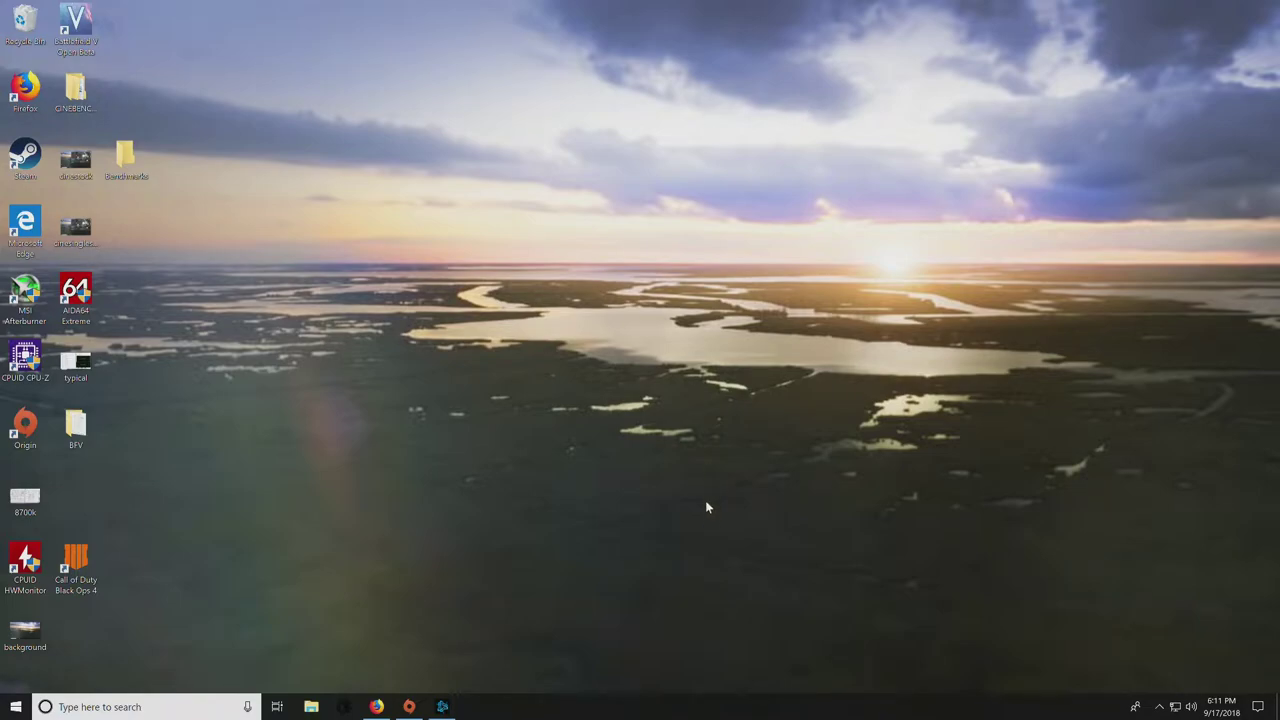
# Step: Switch to Firefox and open the support page of the ASRock Z370 Killer SLI/ac motherboard by searching for "asrock z370"
pyautogui.click(384, 707)
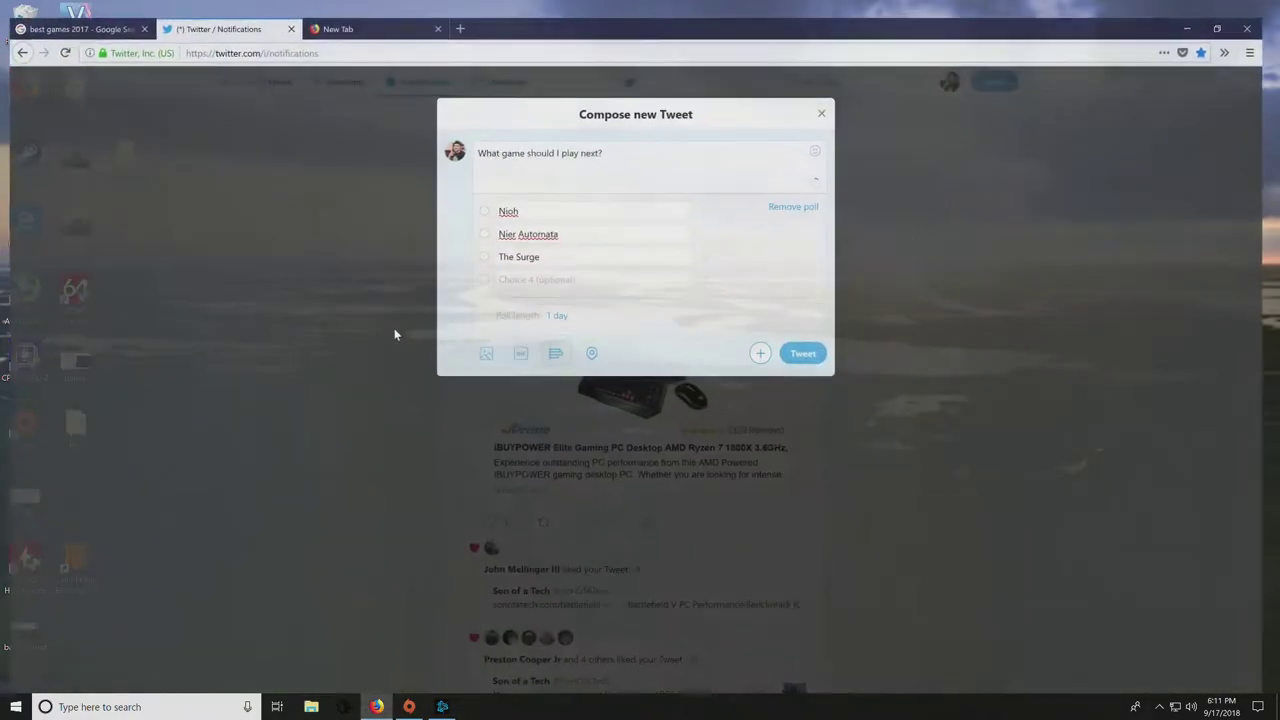
pyautogui.click(351, 36)
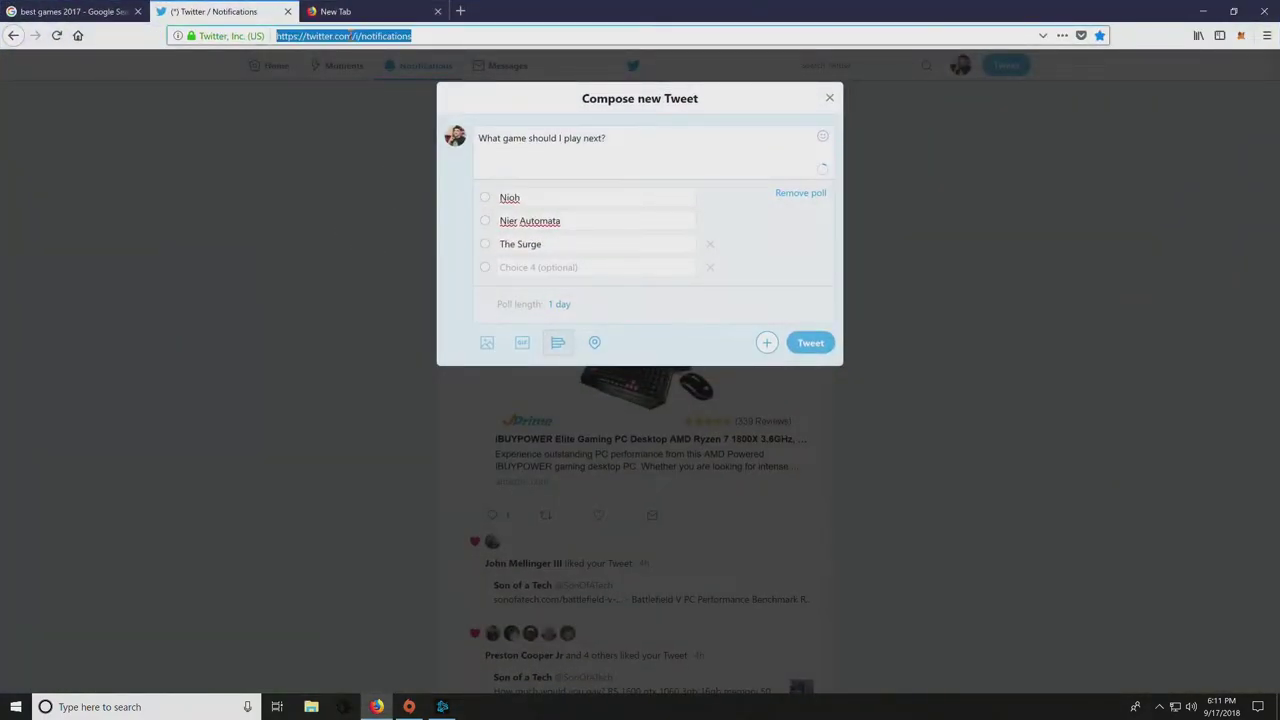
pyautogui.write('a')
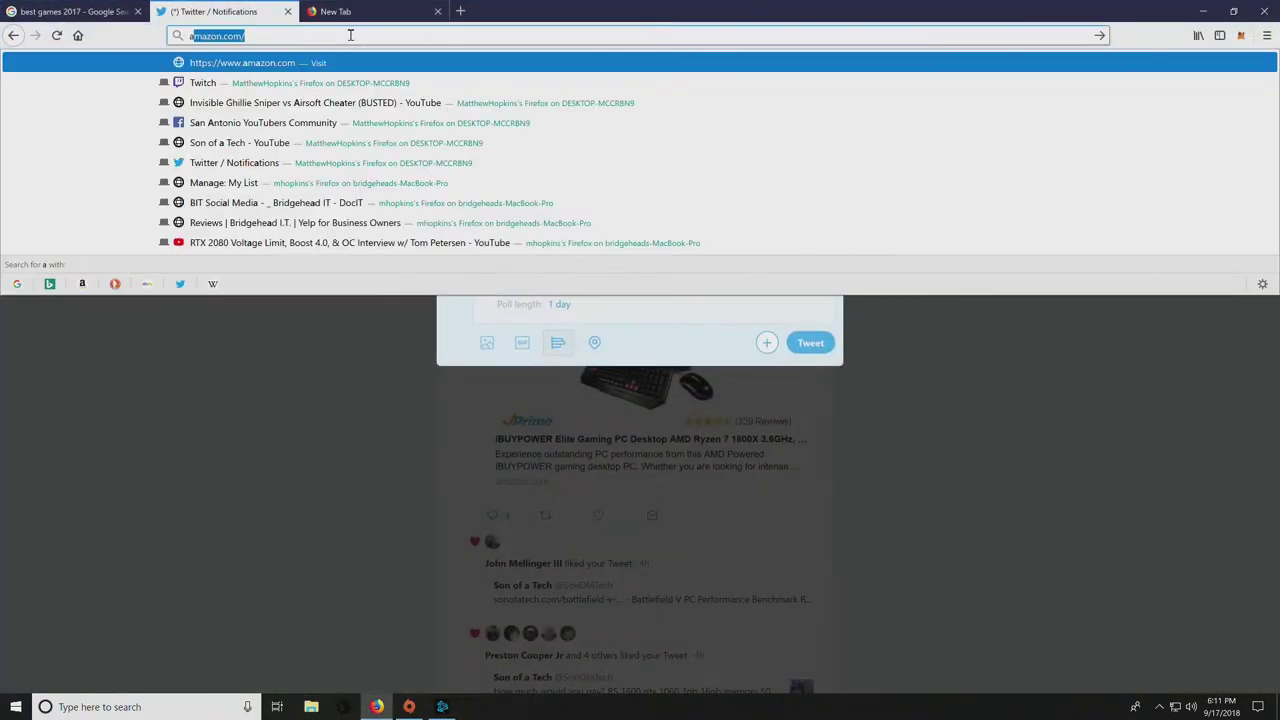
pyautogui.write('sroc')
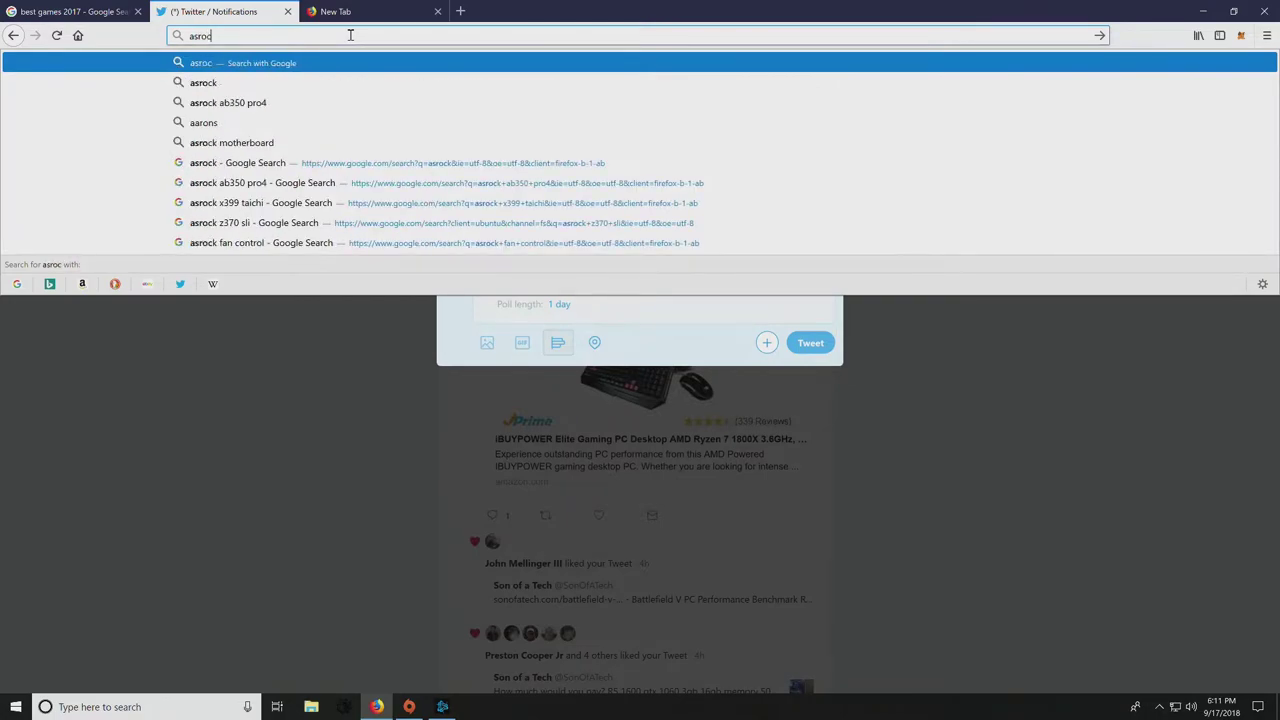
pyautogui.write('k z370')
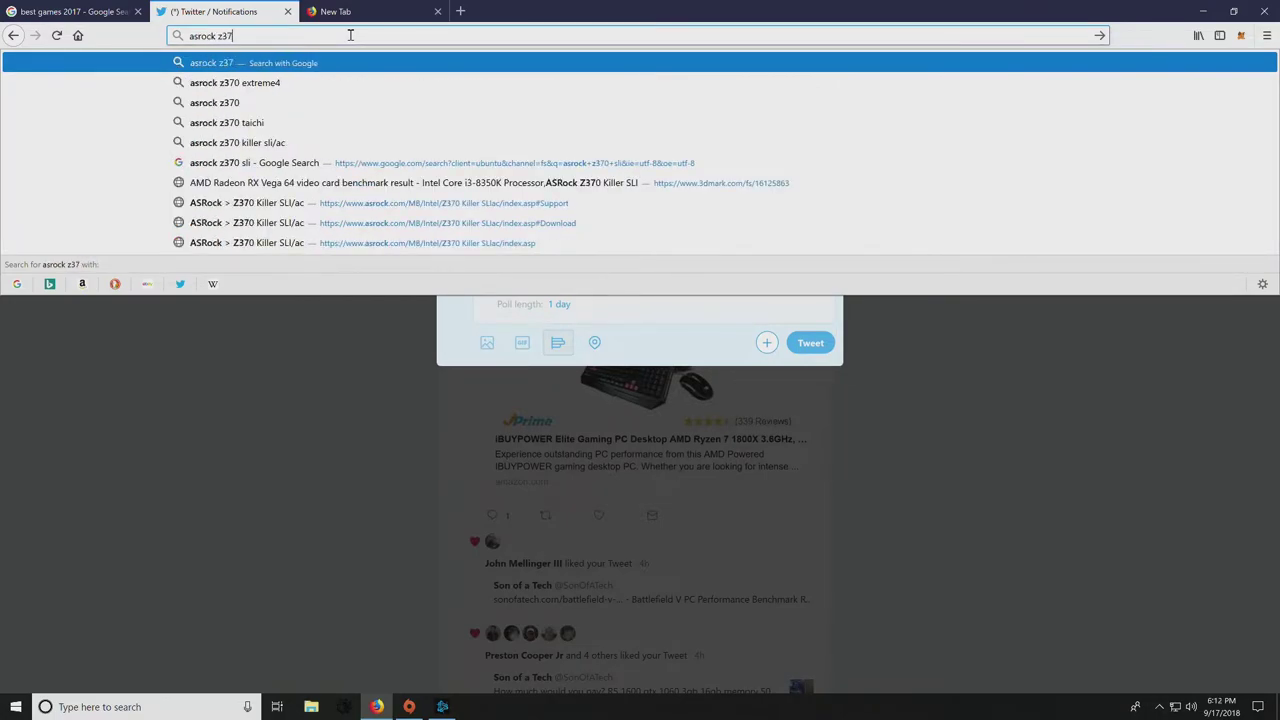
pyautogui.click(480, 202)
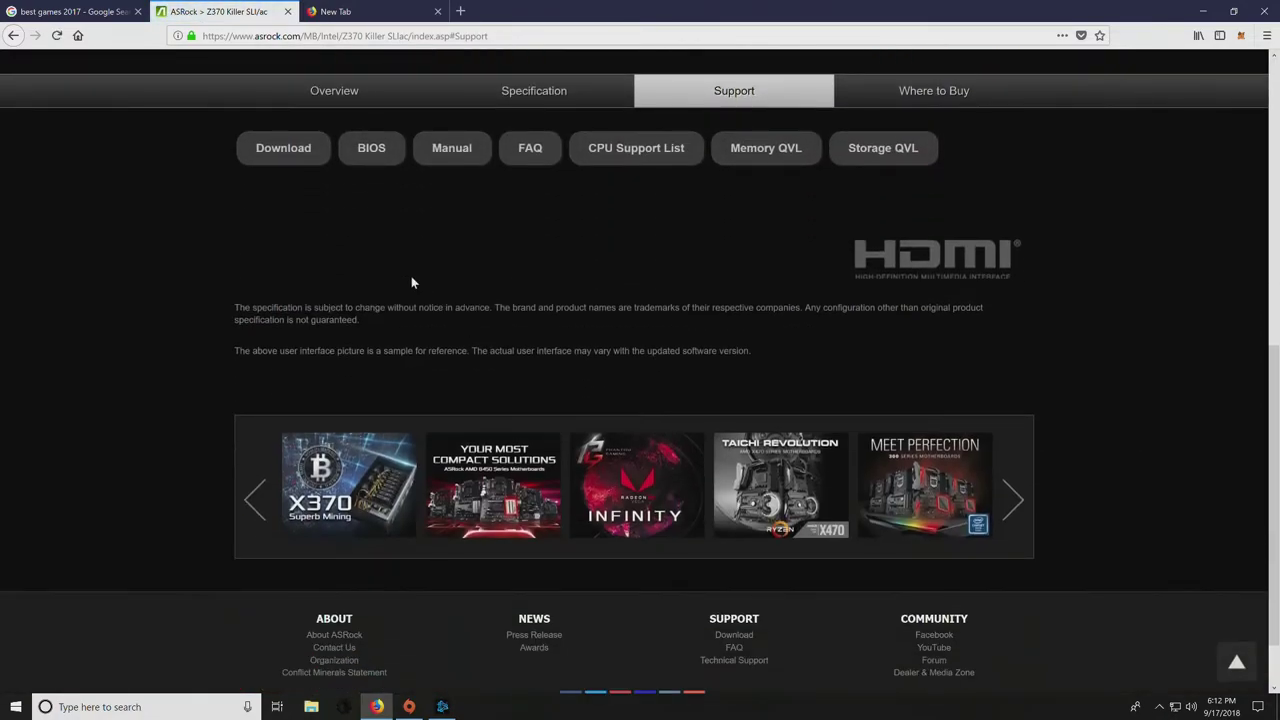
# Step: Download the ASRock A-Tuning utility ver:3.0.184 for Windows 10 64bit from the Global server and save the zip file
pyautogui.click(270, 152)
pyautogui.scroll(-1, 177, 331)
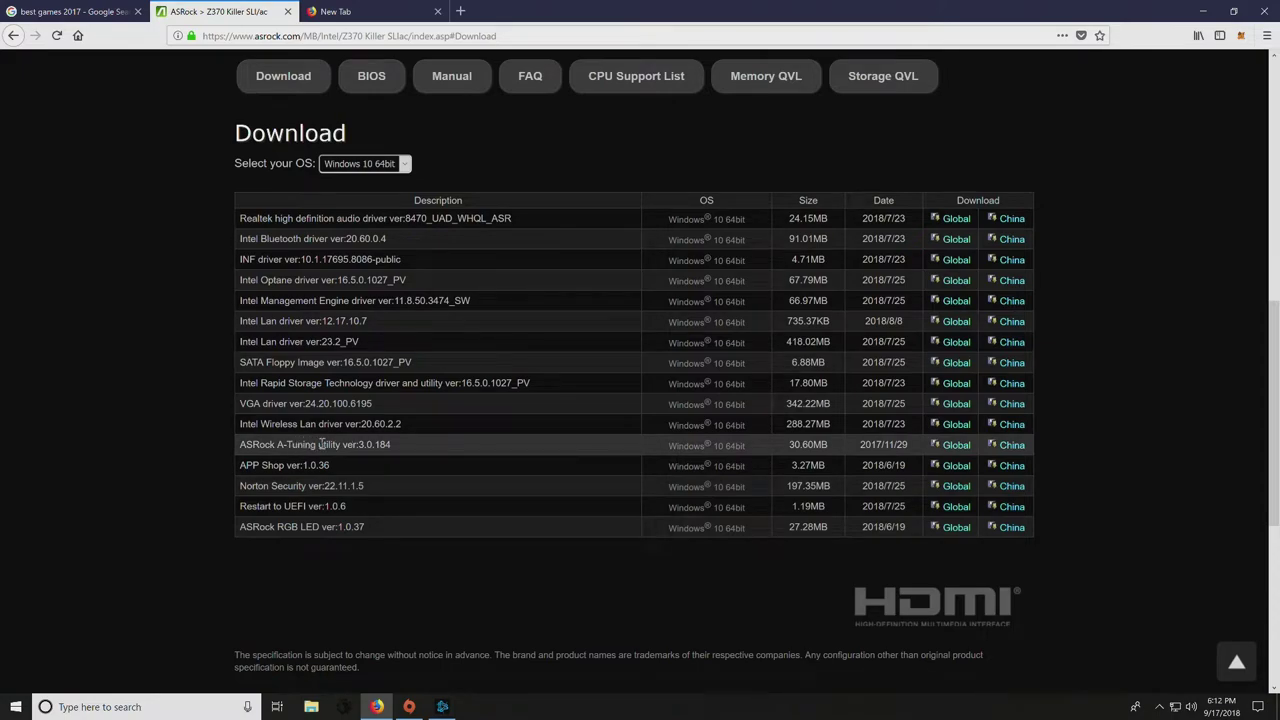
pyautogui.click(955, 446)
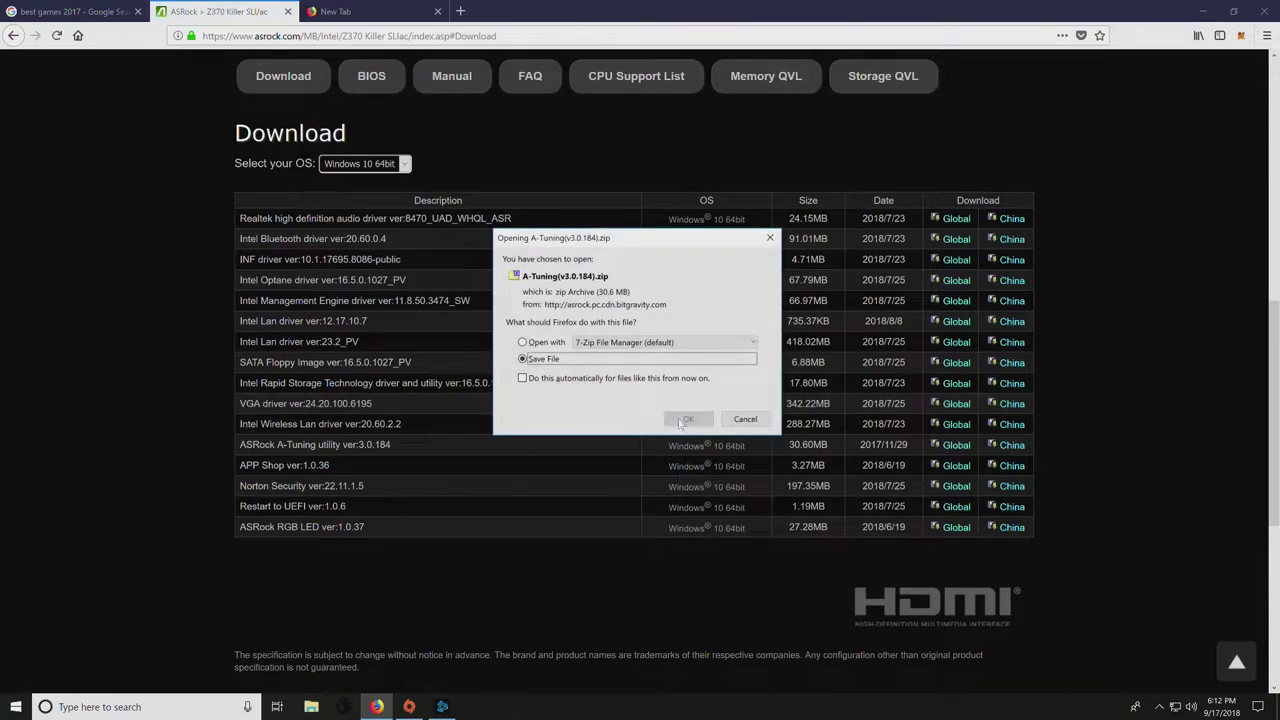
pyautogui.click(688, 419)
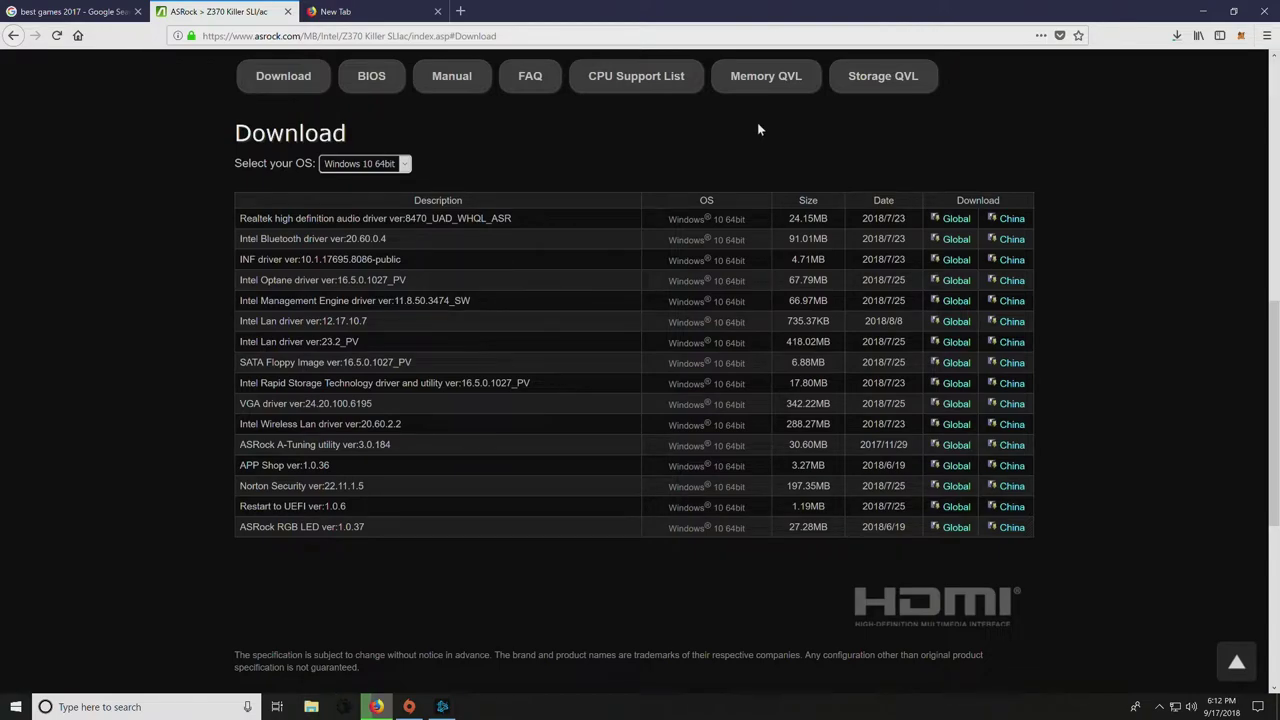
# Step: Switch to the Downloads folder and extract the A-Tuning(v3.0.184) archive there with 7-Zip
pyautogui.hotkey('alt', 'Tab')
pyautogui.rightClick(500, 338)
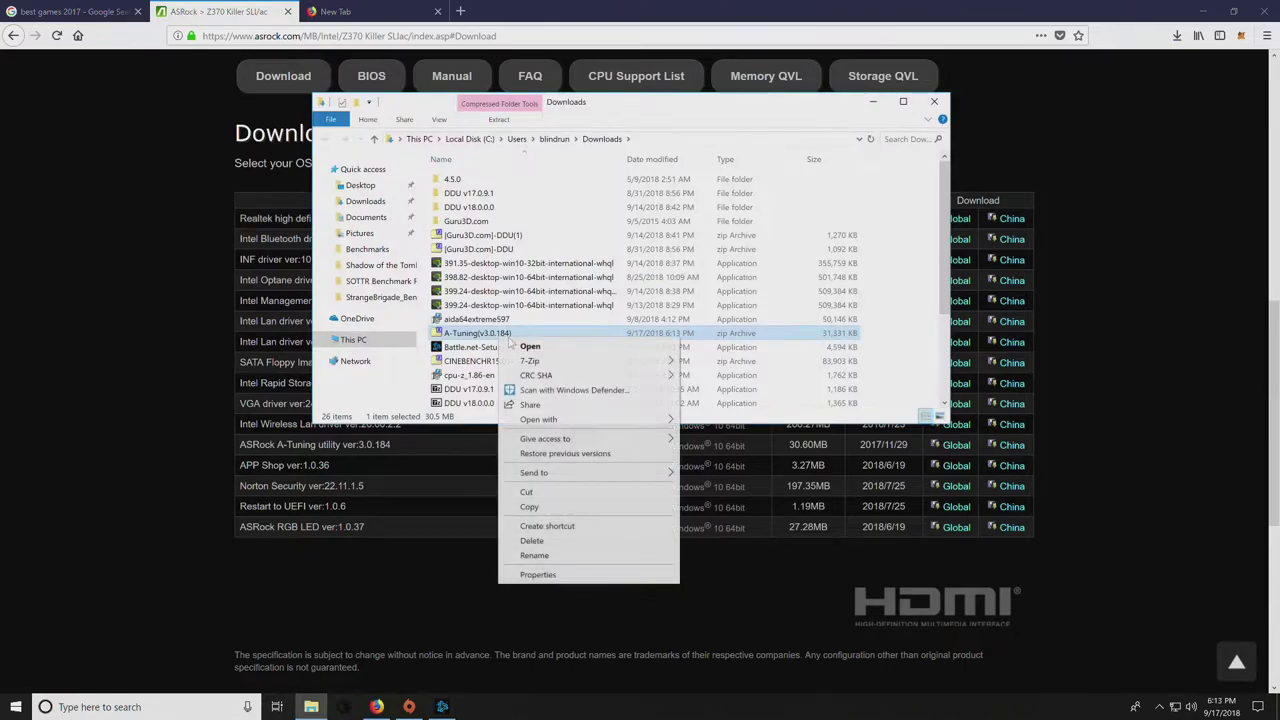
pyautogui.moveTo(548, 365)
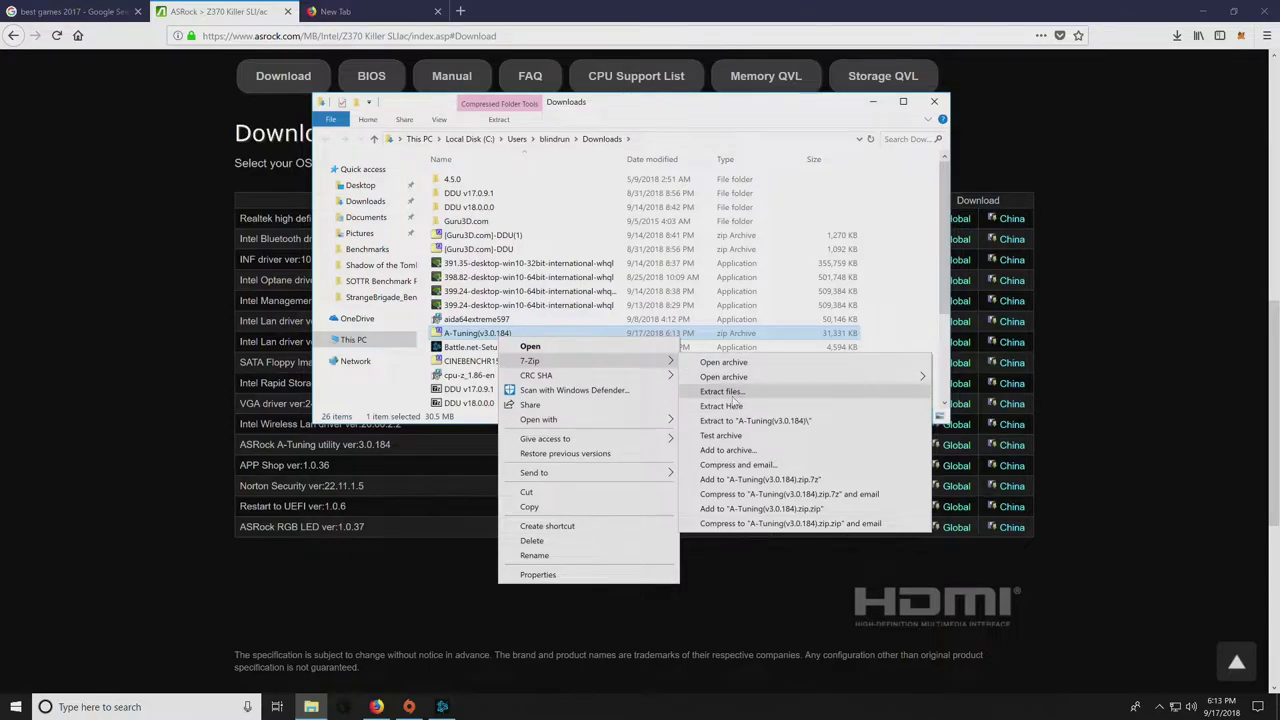
pyautogui.click(735, 405)
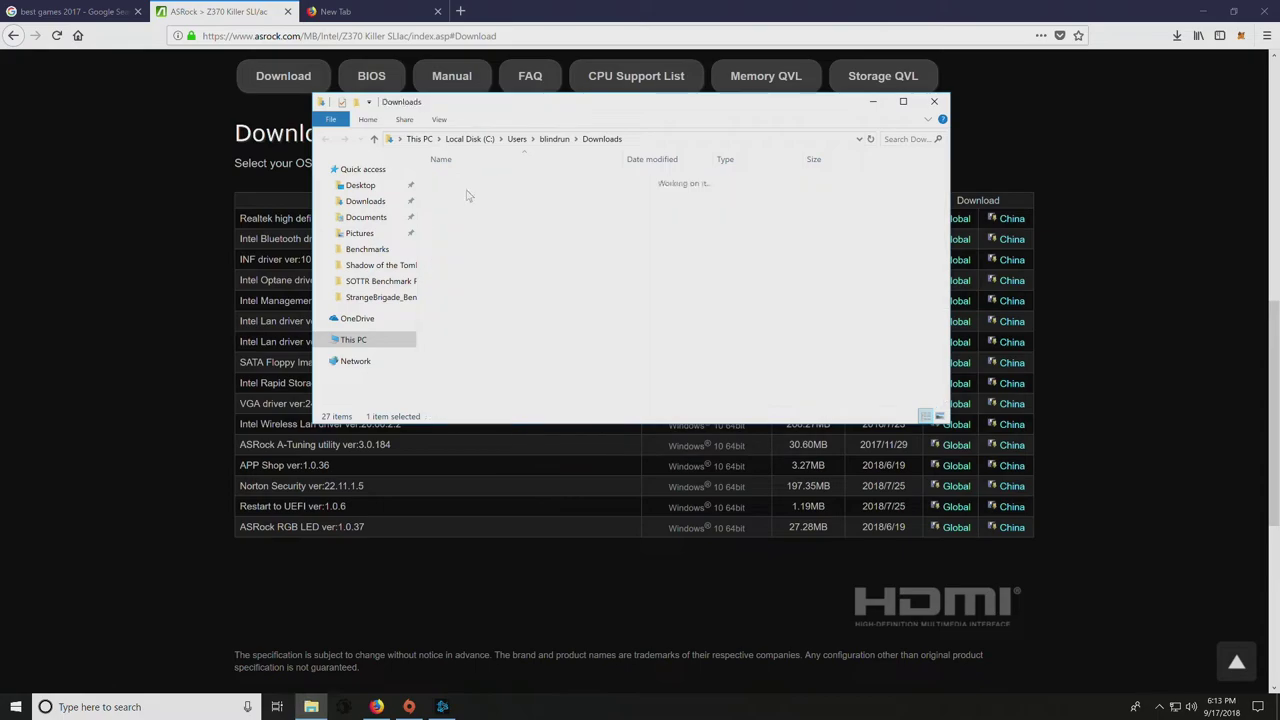
# Step: Install A-Tuning from the extracted ATuningSetup(v3.0.184) file, finish with Launch A-Tuning enabled, and minimize the browser
pyautogui.doubleClick(470, 193)
pyautogui.doubleClick(470, 179)
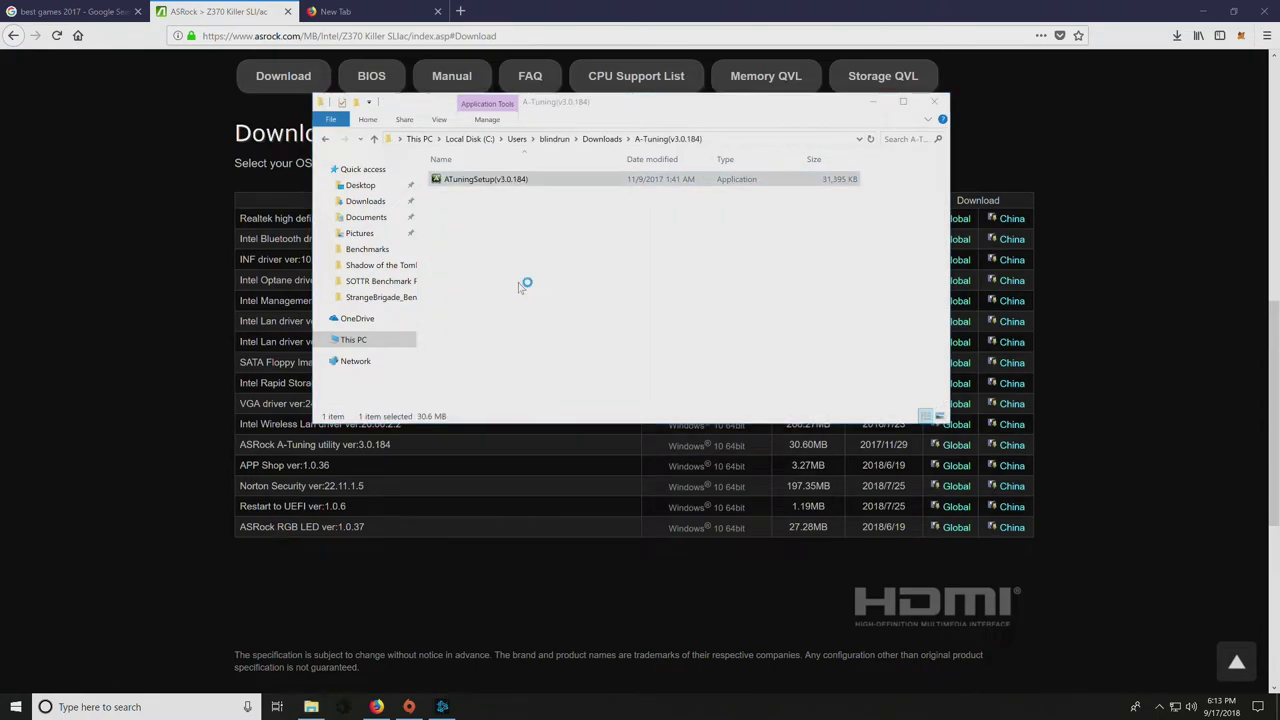
pyautogui.click(715, 455)
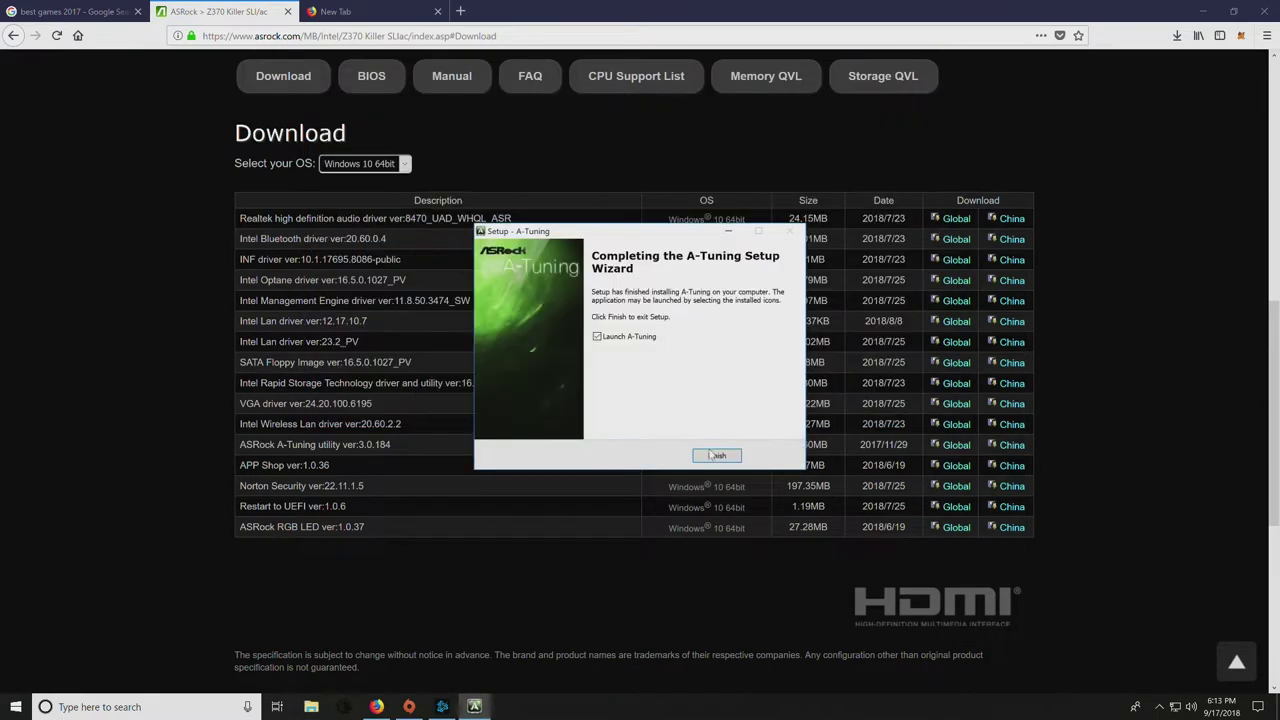
pyautogui.click(717, 455)
pyautogui.click(1204, 11)
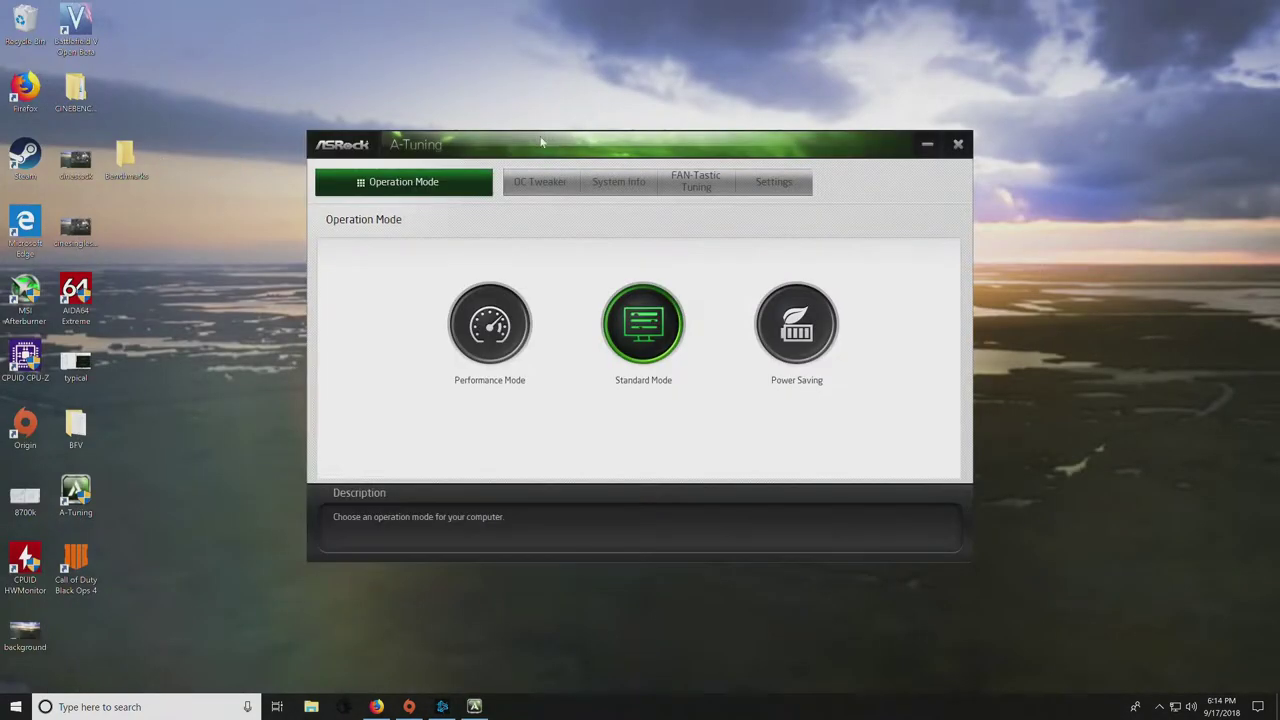
# Step: Review the clock and voltage settings in A-Tuning's OC Tweaker and move the window clear of the desktop icons
pyautogui.moveTo(549, 150); pyautogui.dragTo(464, 164)
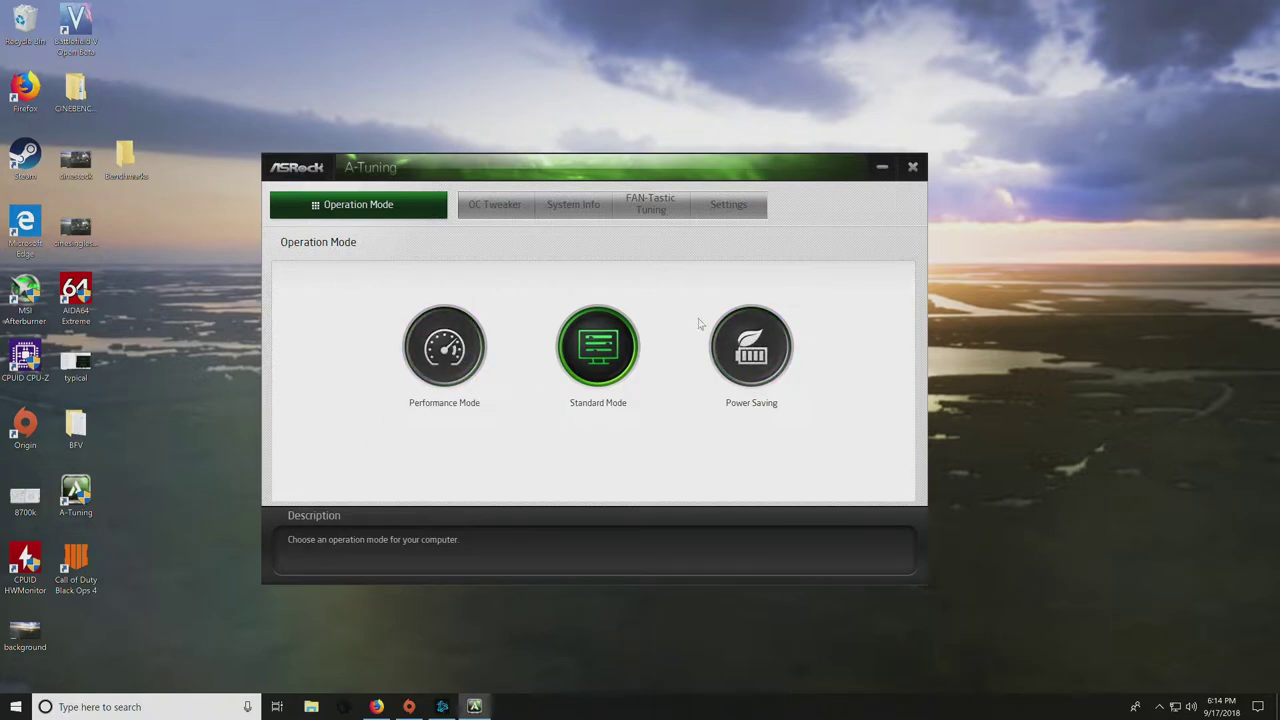
pyautogui.click(489, 207)
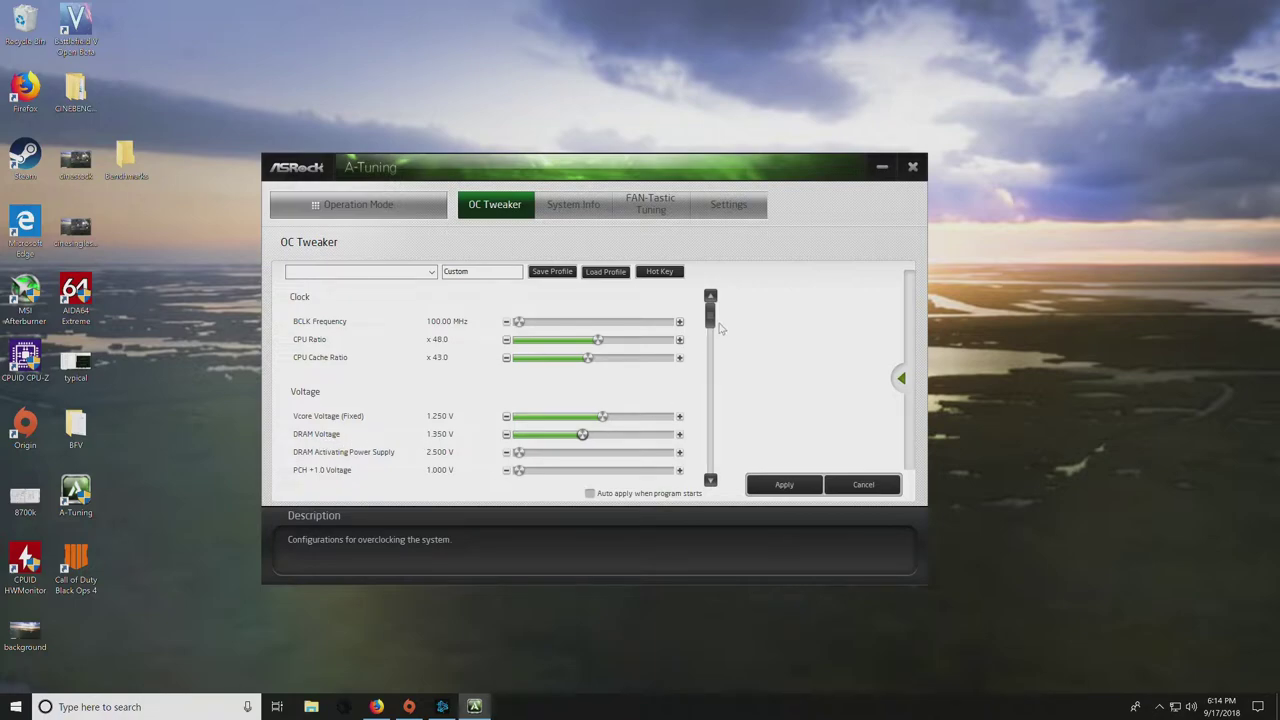
pyautogui.moveTo(710, 316)
pyautogui.mouseDown()
pyautogui.moveTo(700, 447)
pyautogui.moveTo(712, 456)
pyautogui.moveTo(737, 329)
pyautogui.moveTo(720, 466)
pyautogui.moveTo(710, 305)
pyautogui.mouseUp()
pyautogui.moveTo(474, 178); pyautogui.dragTo(553, 187)
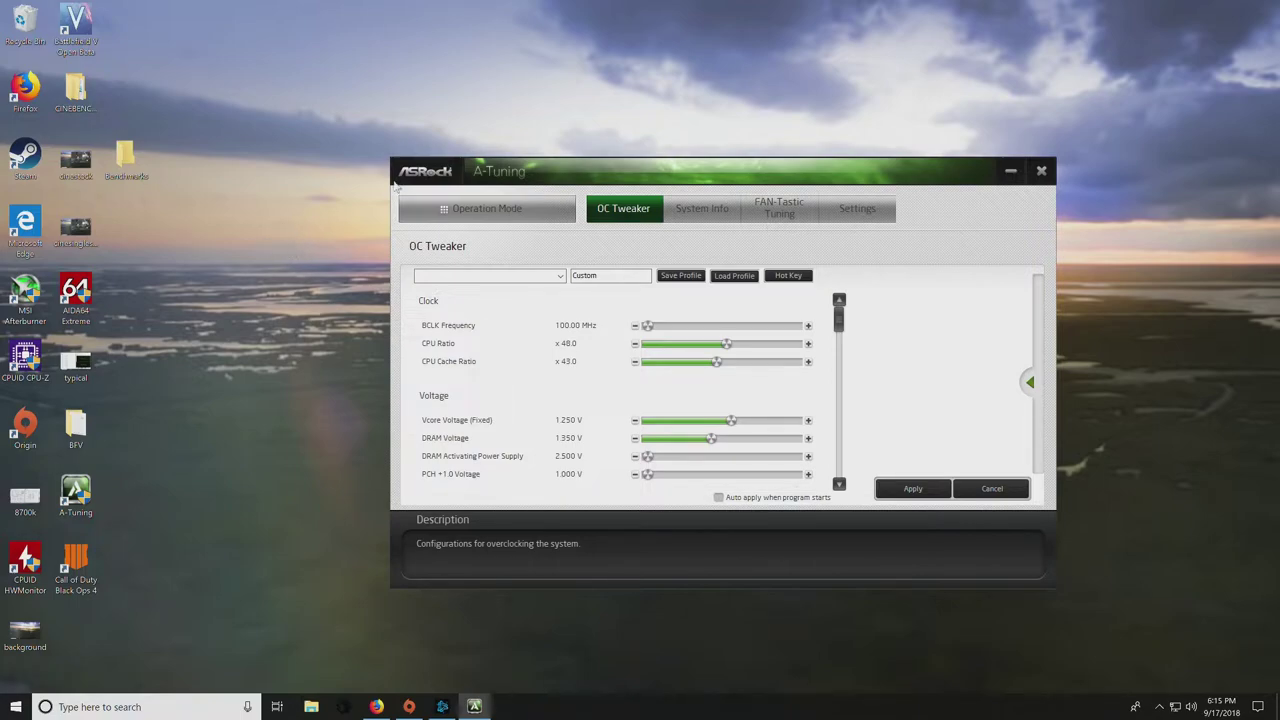
pyautogui.moveTo(585, 179); pyautogui.dragTo(681, 194)
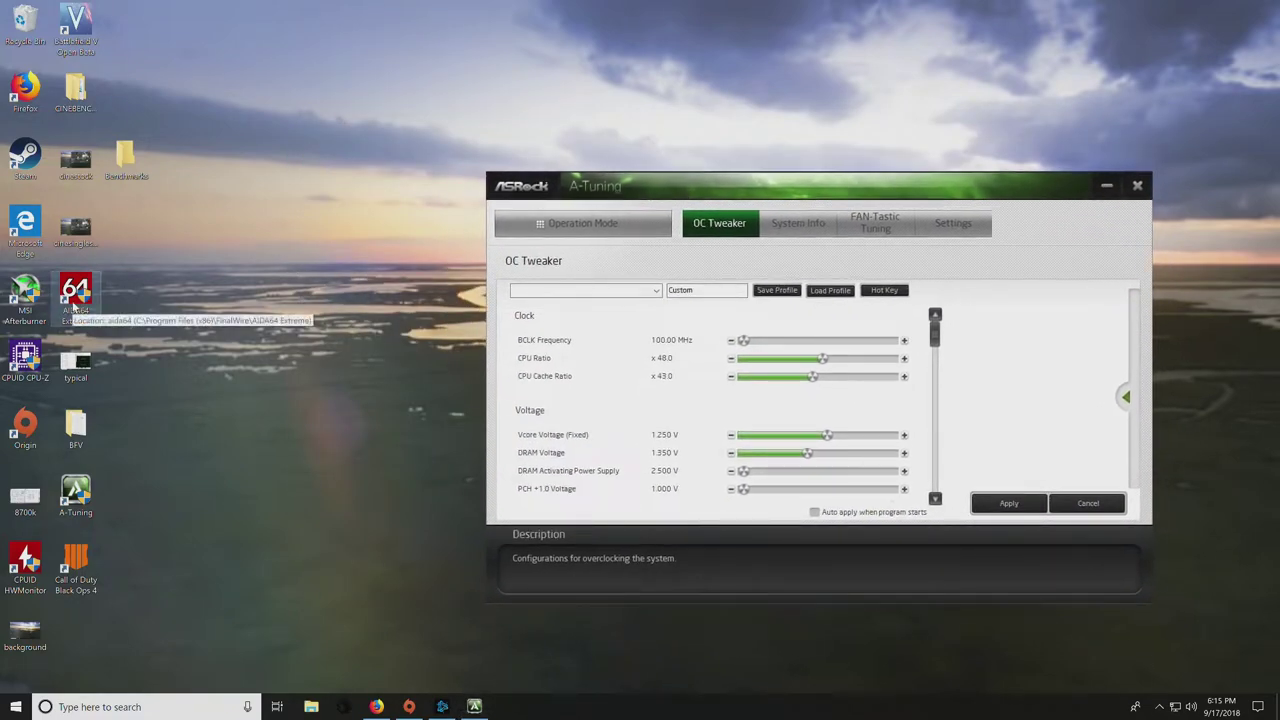
# Step: Launch CINEBENCH Windows 64 Bit from the CINEBENCH R15.038_RC184115 folder inside the desktop's CINEBENCHR15.038 folder
pyautogui.doubleClick(75, 92)
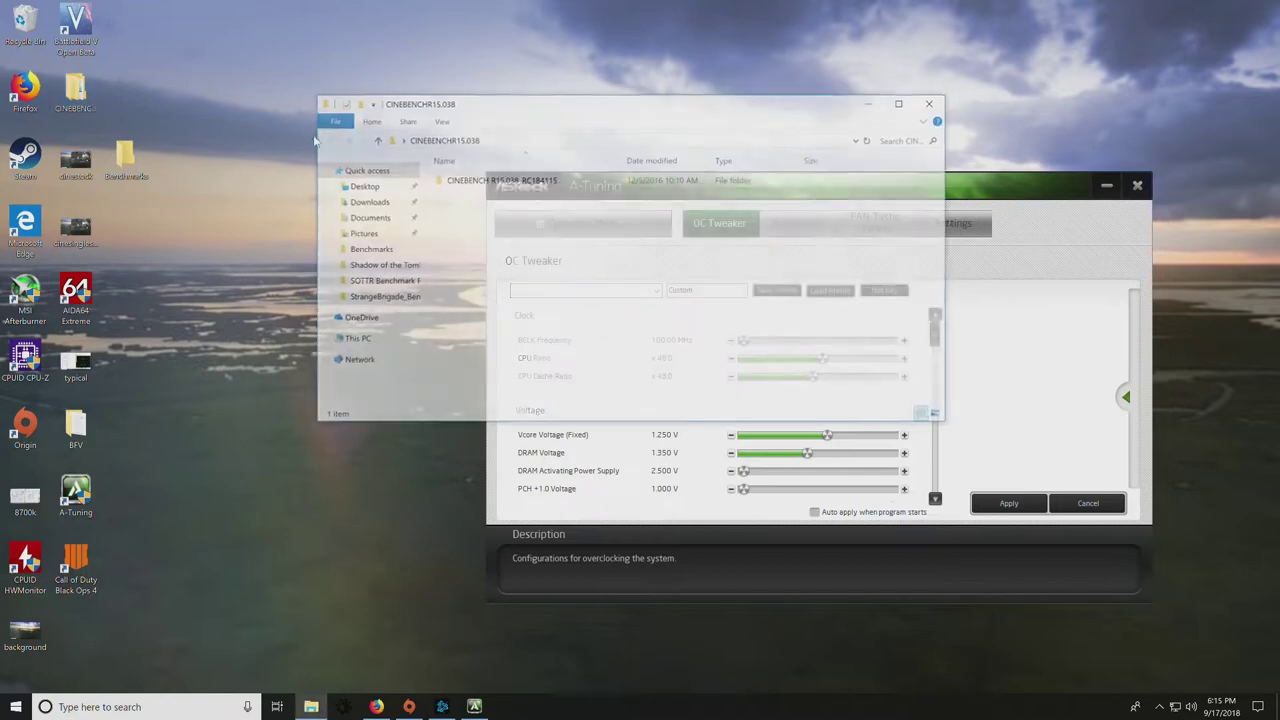
pyautogui.doubleClick(495, 179)
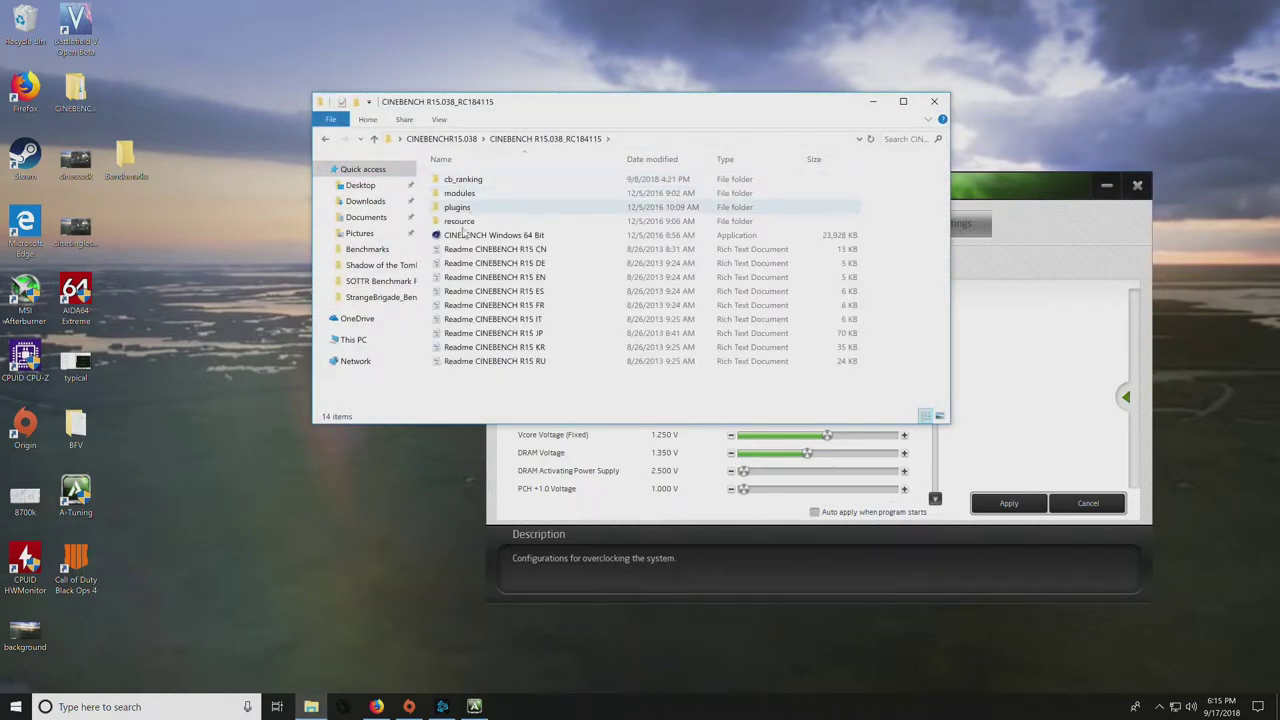
pyautogui.doubleClick(500, 230)
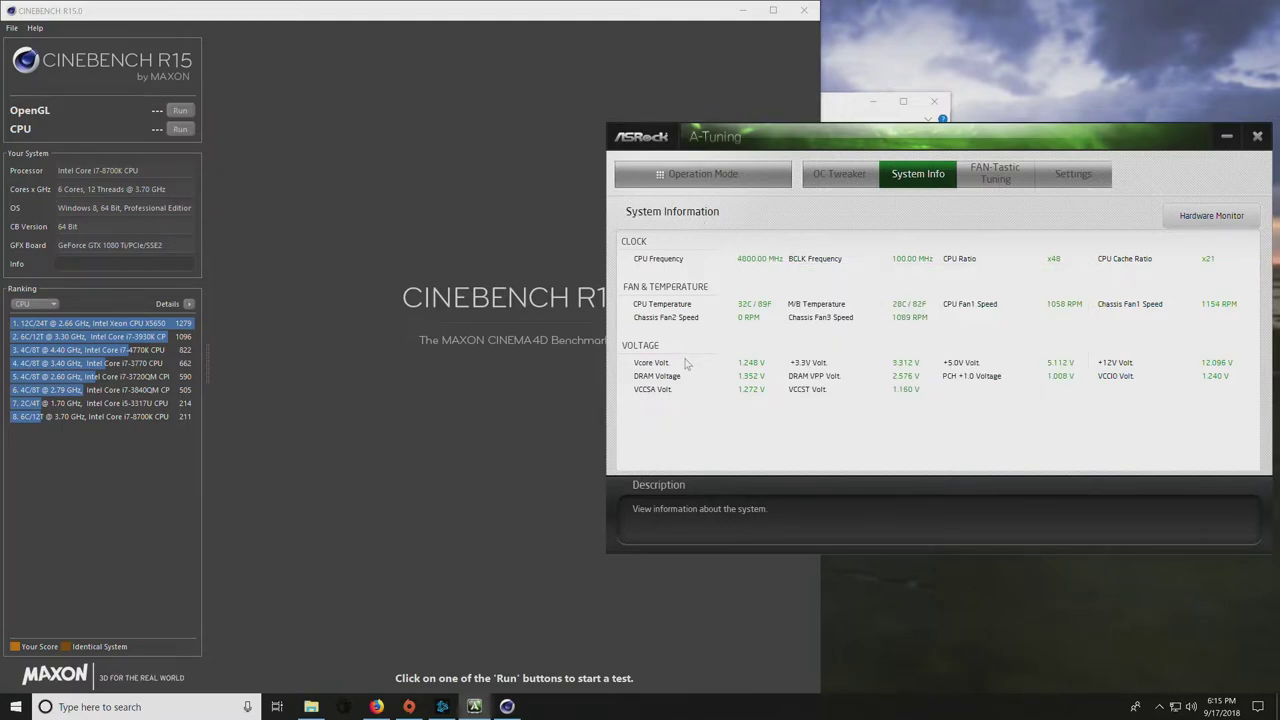
# Step: Place A-Tuning's System Info beside Cinebench and run the Cinebench CPU test
pyautogui.moveTo(779, 146); pyautogui.dragTo(1003, 162)
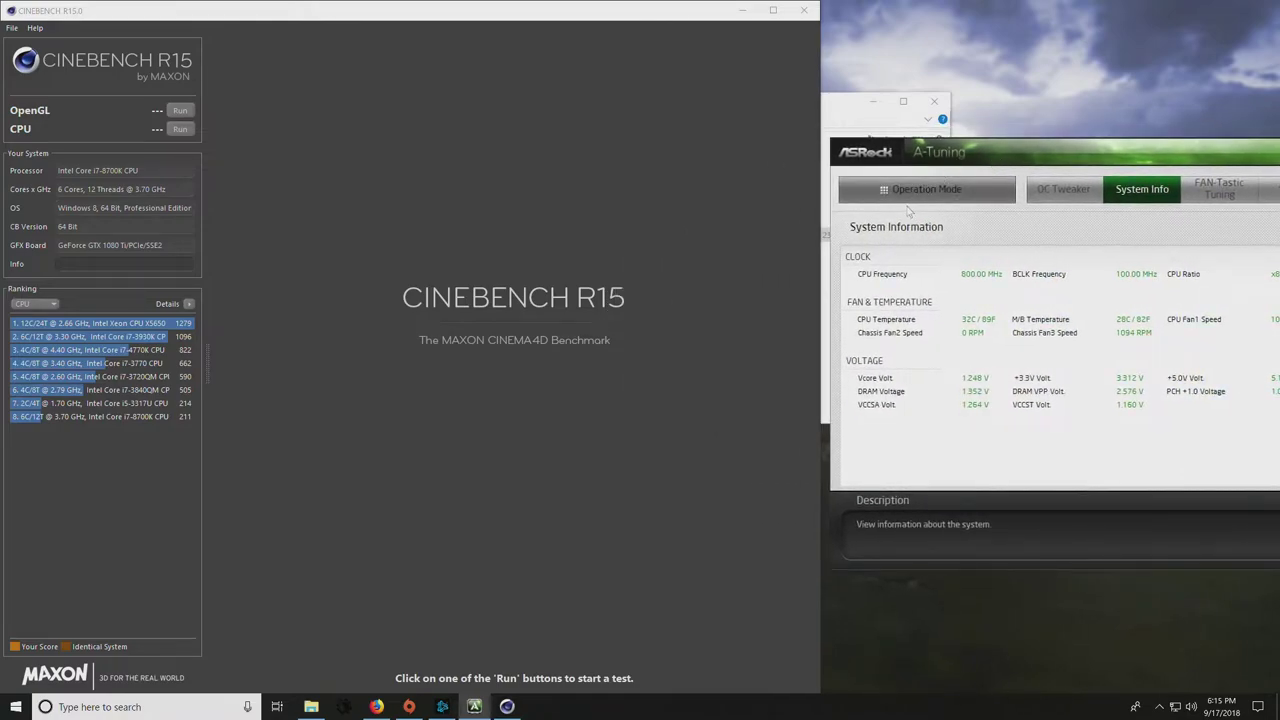
pyautogui.click(181, 130)
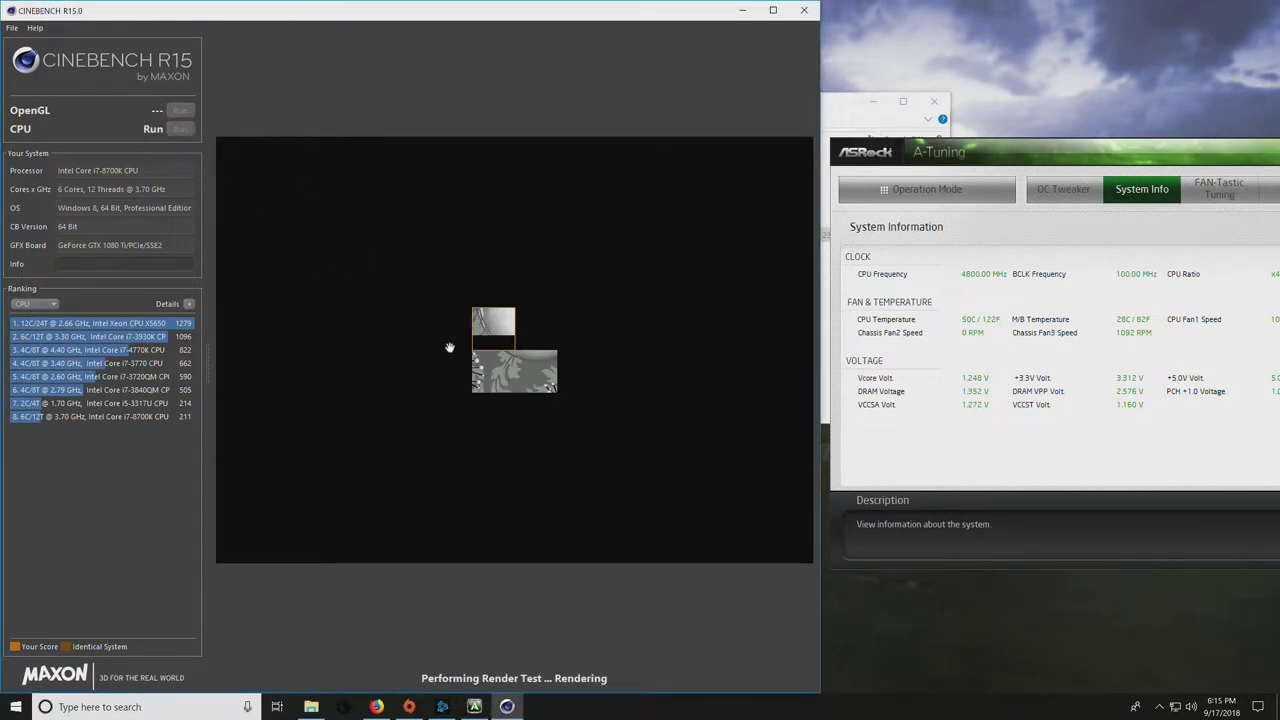
pyautogui.click(517, 375)
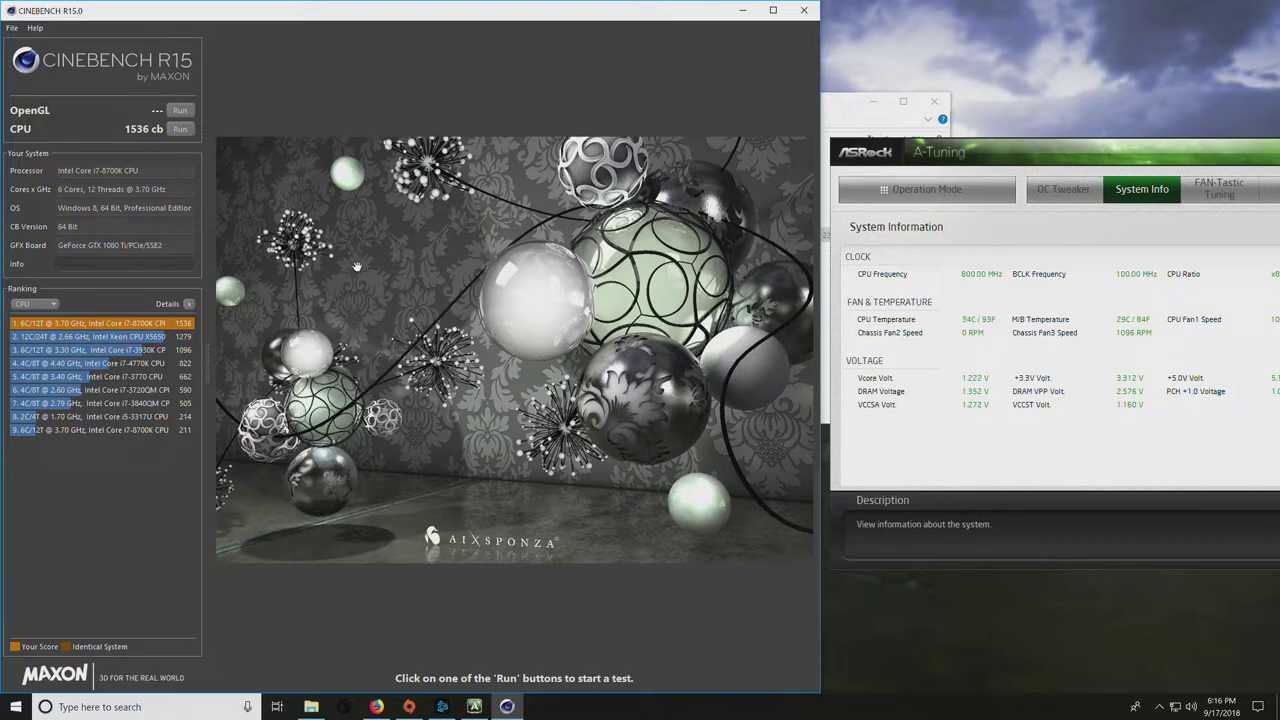
# Step: Set the CPU Ratio to x 49.0 in A-Tuning's OC Tweaker and move the window back beside Cinebench
pyautogui.moveTo(993, 152); pyautogui.dragTo(647, 132)
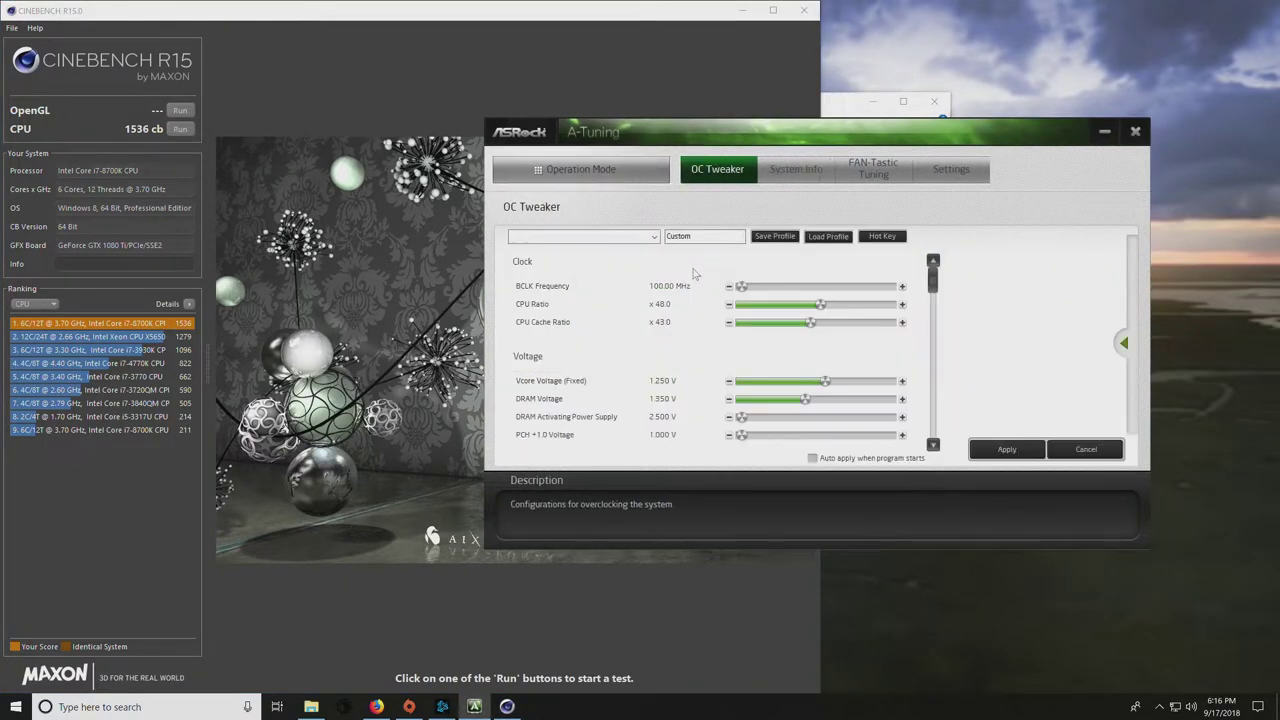
pyautogui.click(902, 304)
pyautogui.moveTo(607, 143); pyautogui.dragTo(956, 172)
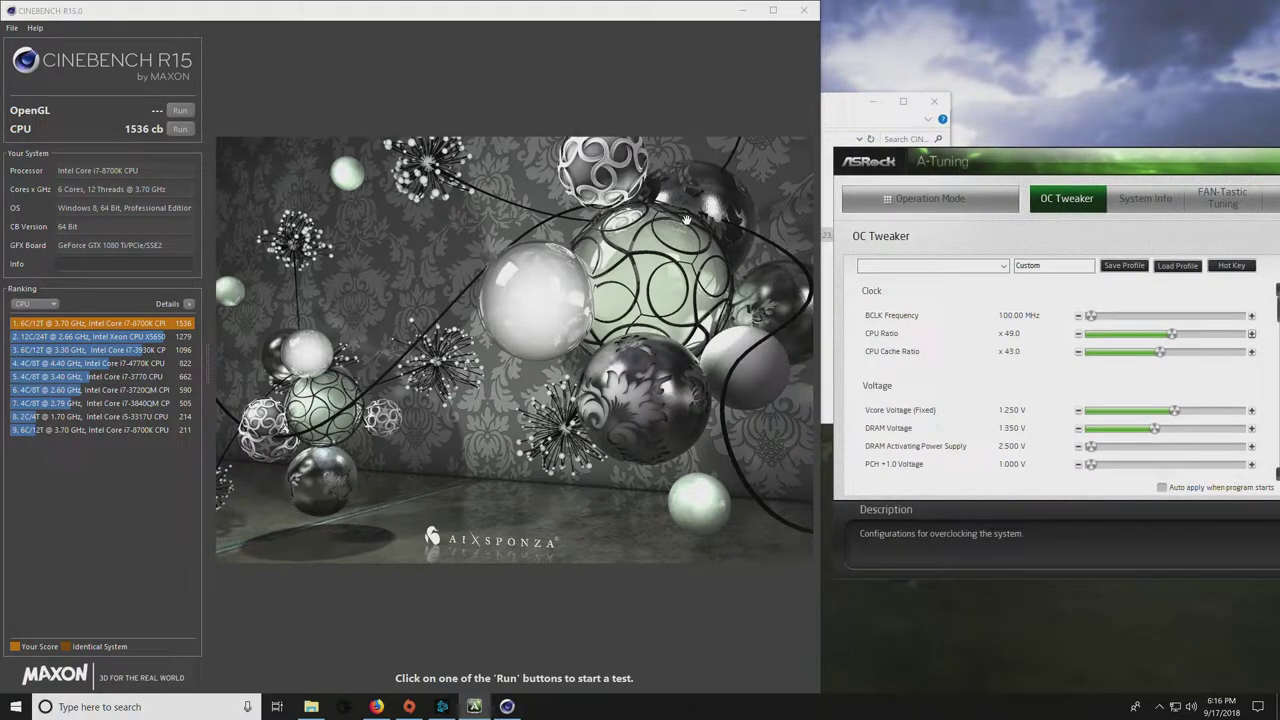
# Step: Run the Cinebench CPU test again with the raised CPU ratio and bring the whole A-Tuning window back into view
pyautogui.click(278, 16)
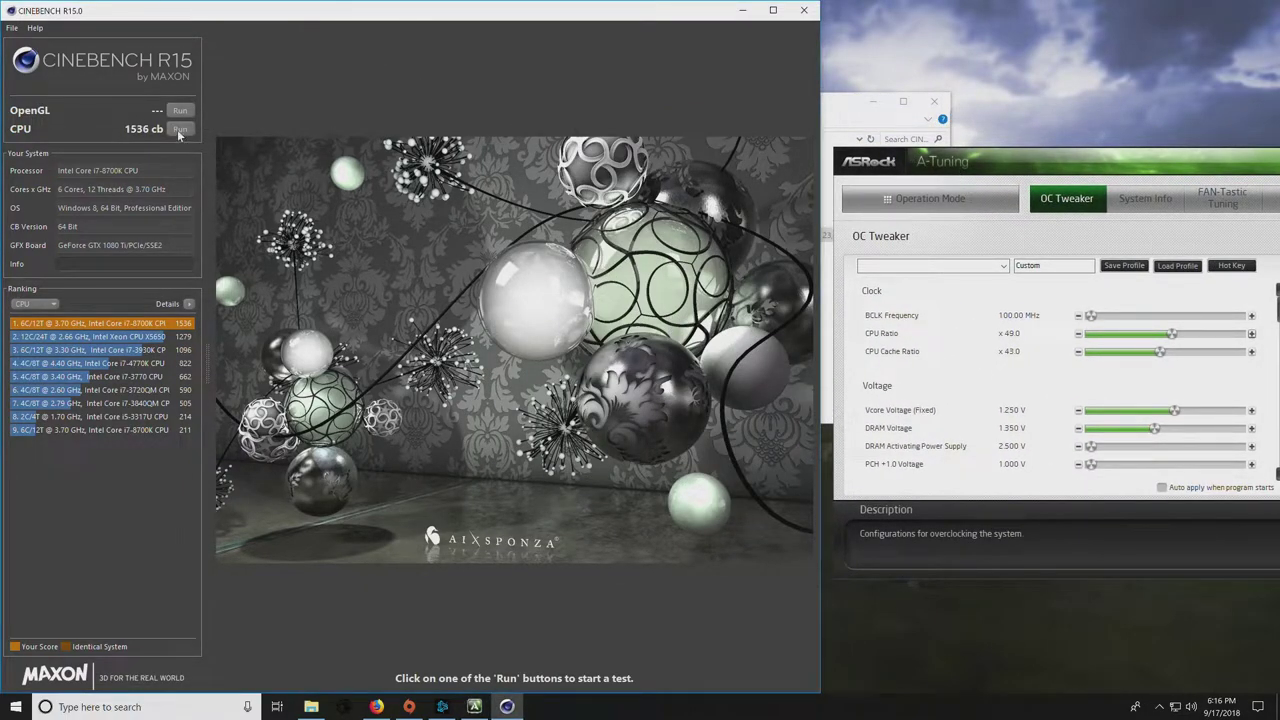
pyautogui.click(180, 129)
pyautogui.moveTo(1030, 171); pyautogui.dragTo(788, 170)
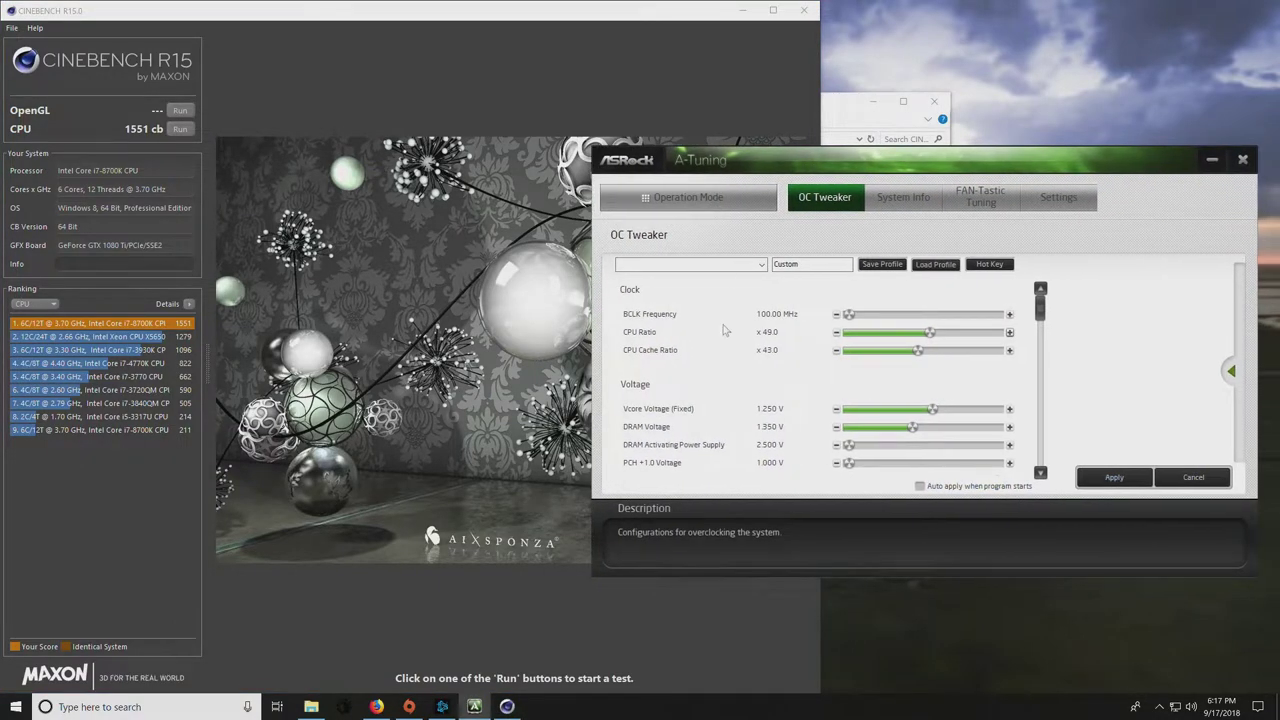
# Step: Raise the CPU Ratio to x 50.0 in A-Tuning's OC Tweaker, apply it and keep the window beside Cinebench
pyautogui.click(1009, 333)
pyautogui.moveTo(738, 169); pyautogui.dragTo(772, 155)
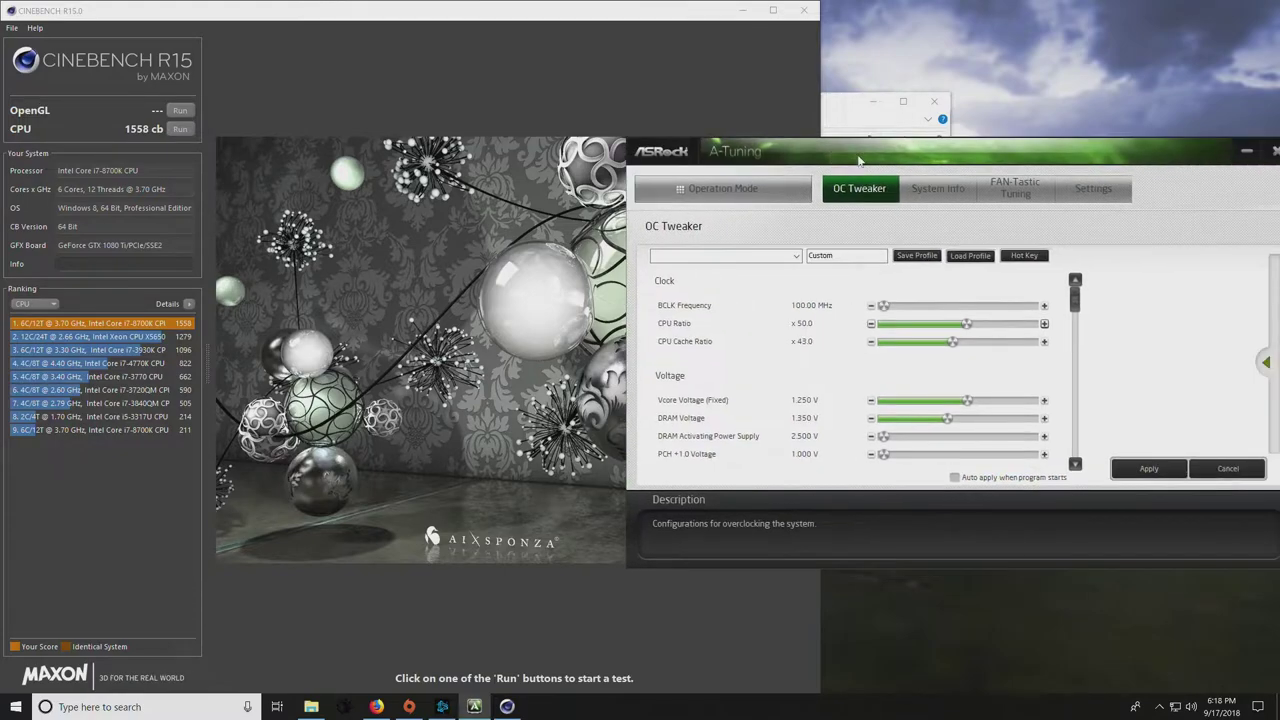
pyautogui.click(1149, 474)
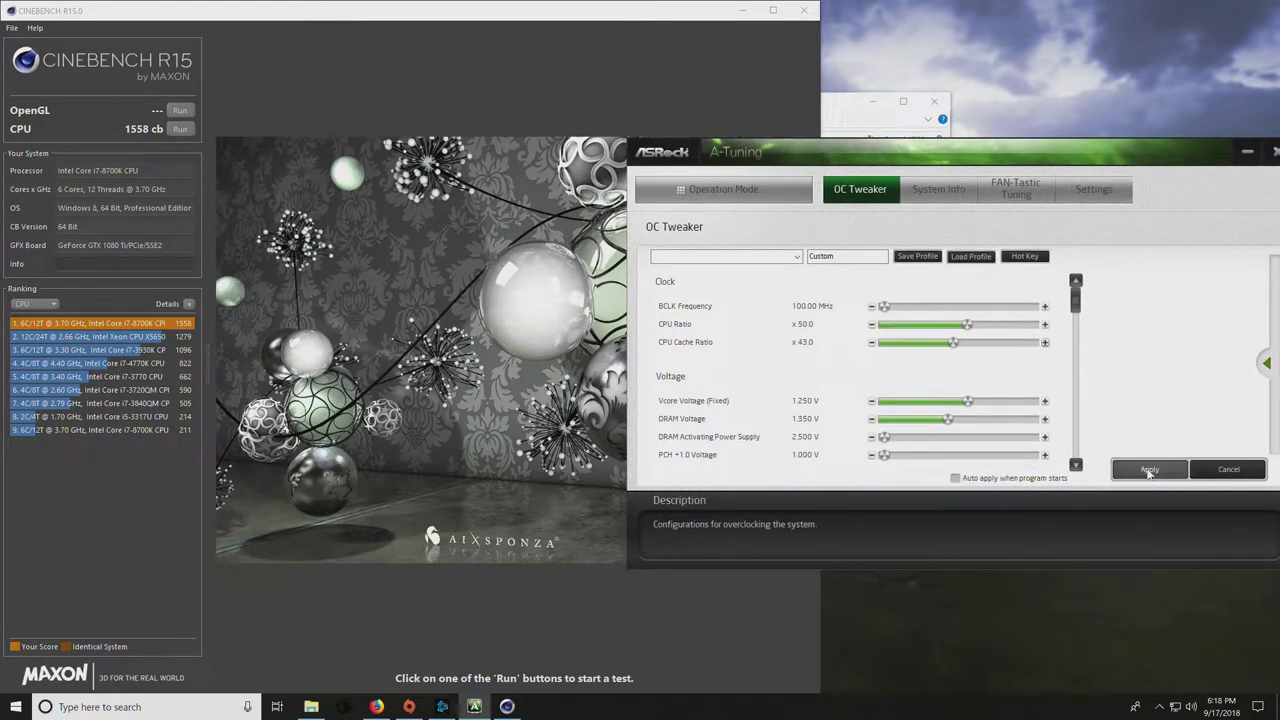
pyautogui.moveTo(786, 154); pyautogui.dragTo(819, 158)
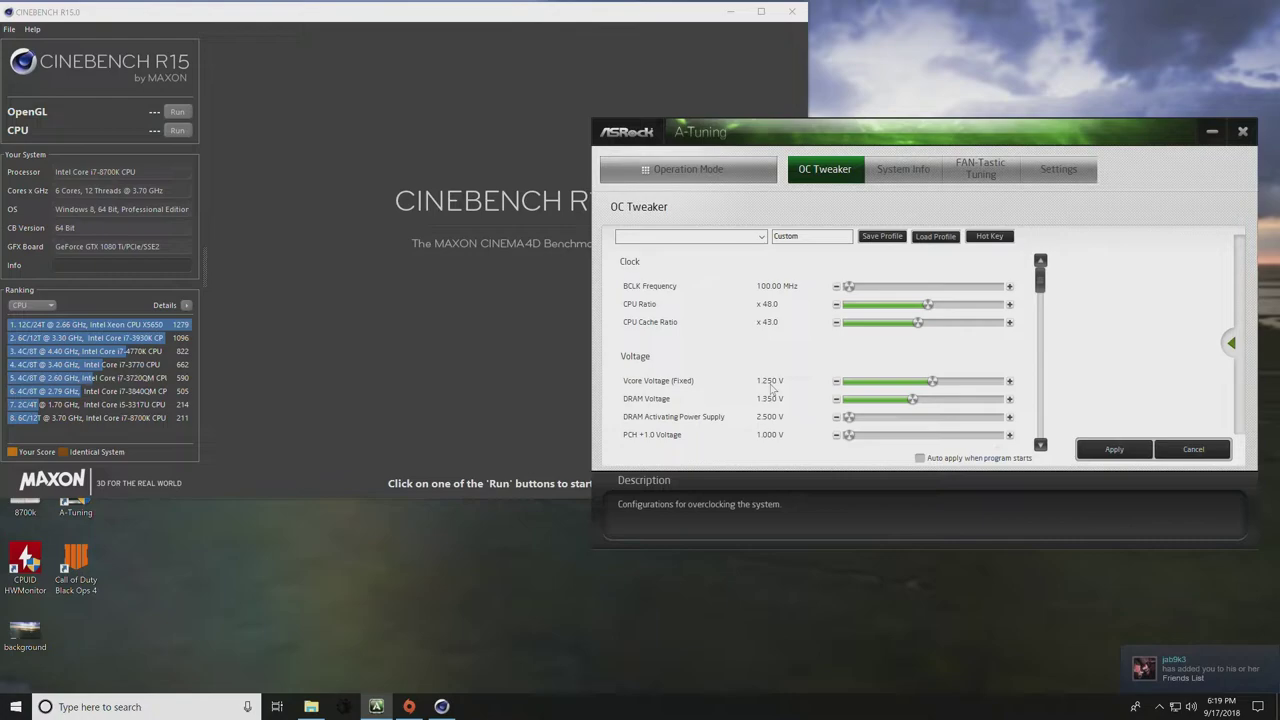
# Step: Set the fixed Vcore Voltage to 1.260 V and the CPU Ratio to x 50.0, and show System Info beside Cinebench
pyautogui.click(1010, 381)
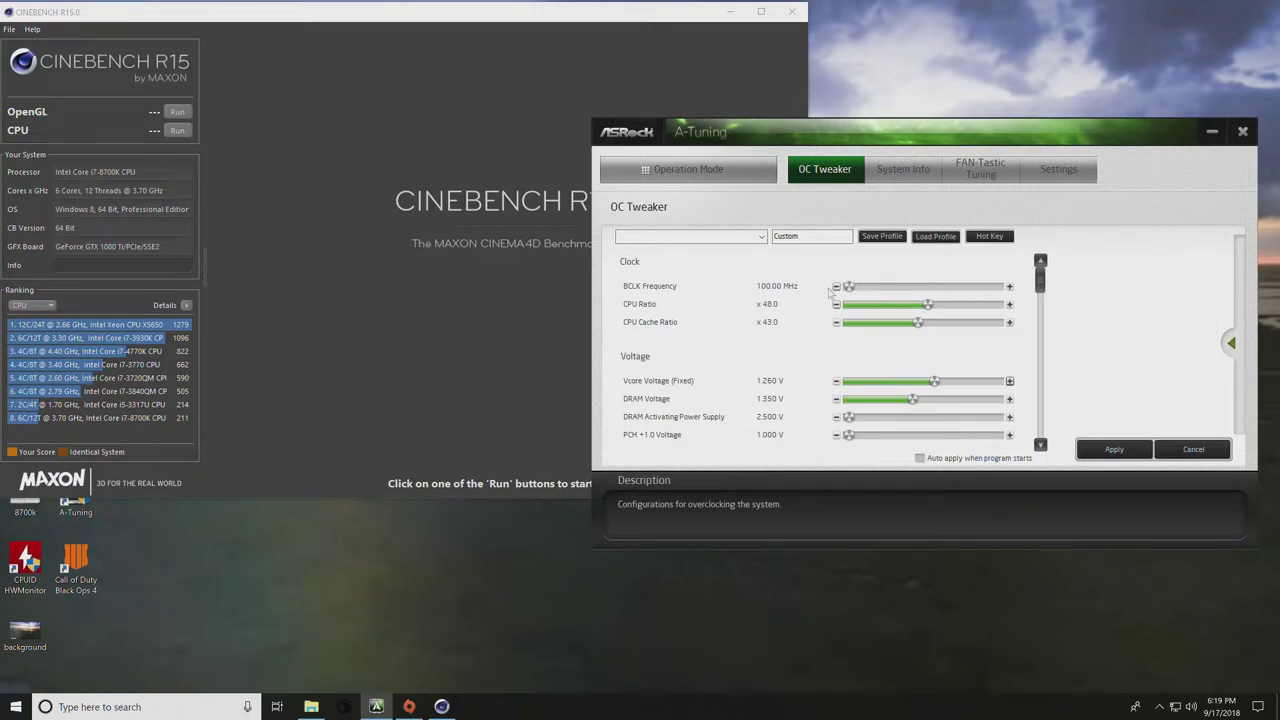
pyautogui.click(1010, 305)
pyautogui.click(1010, 305)
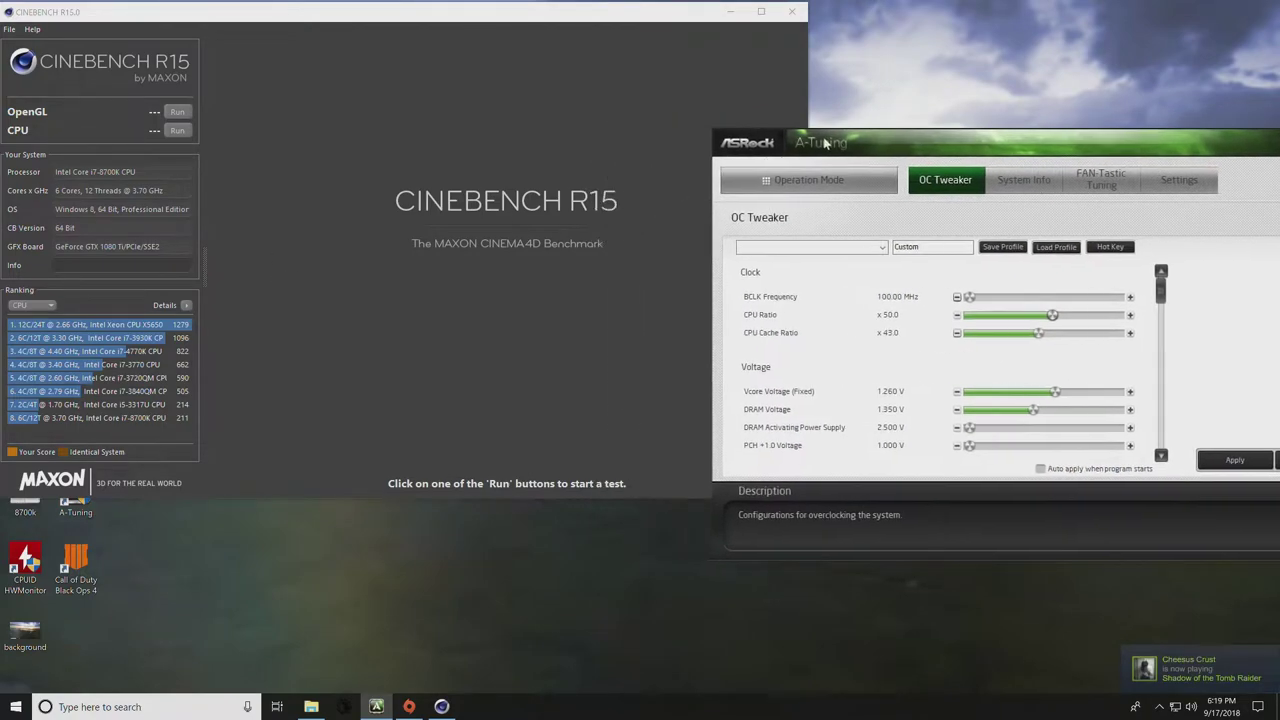
pyautogui.moveTo(701, 133); pyautogui.dragTo(862, 137)
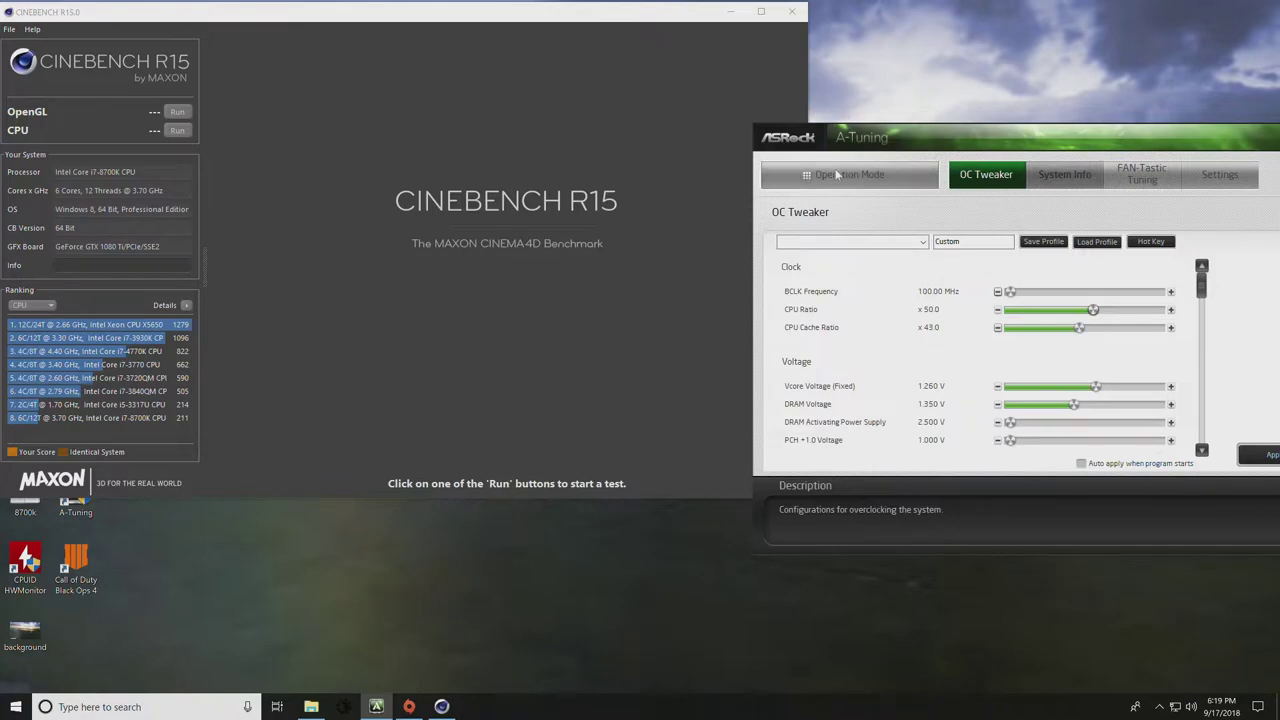
pyautogui.click(1066, 176)
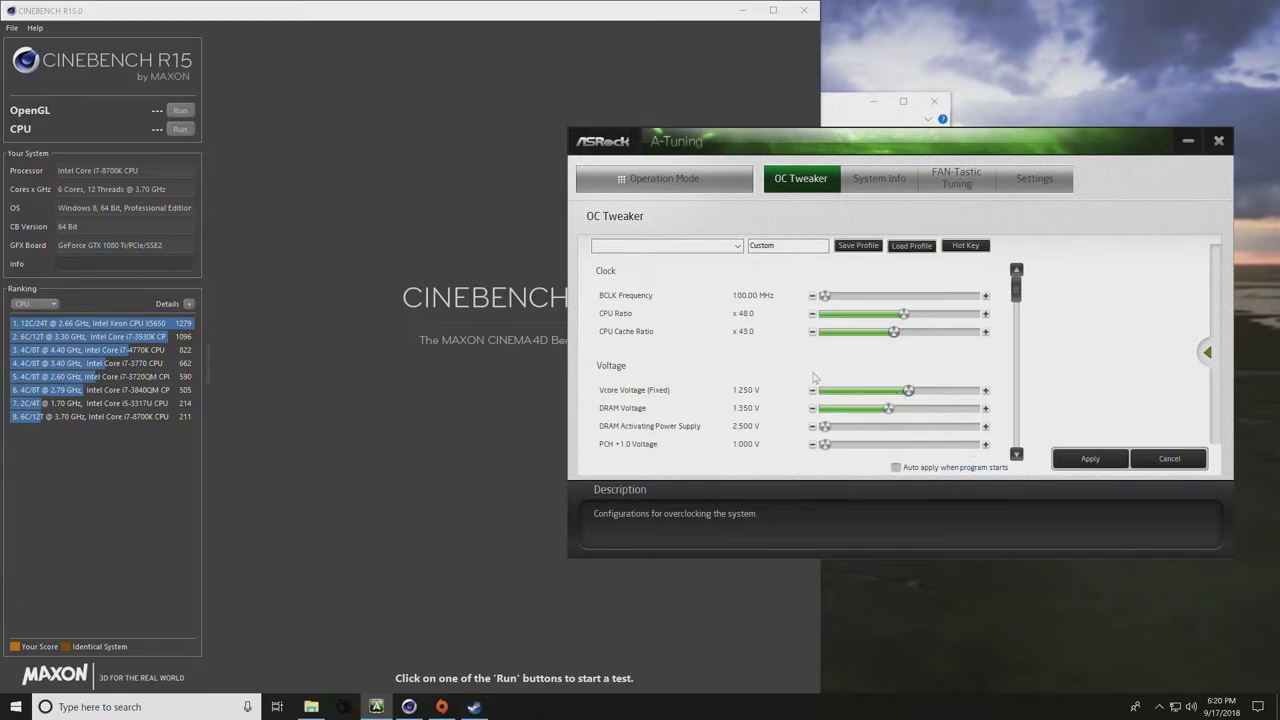
# Step: Apply a fixed Vcore Voltage of 1.270 V with a CPU Ratio of x 50.0 and run the Cinebench CPU test
pyautogui.click(985, 390)
pyautogui.click(985, 313)
pyautogui.click(985, 313)
pyautogui.click(1095, 455)
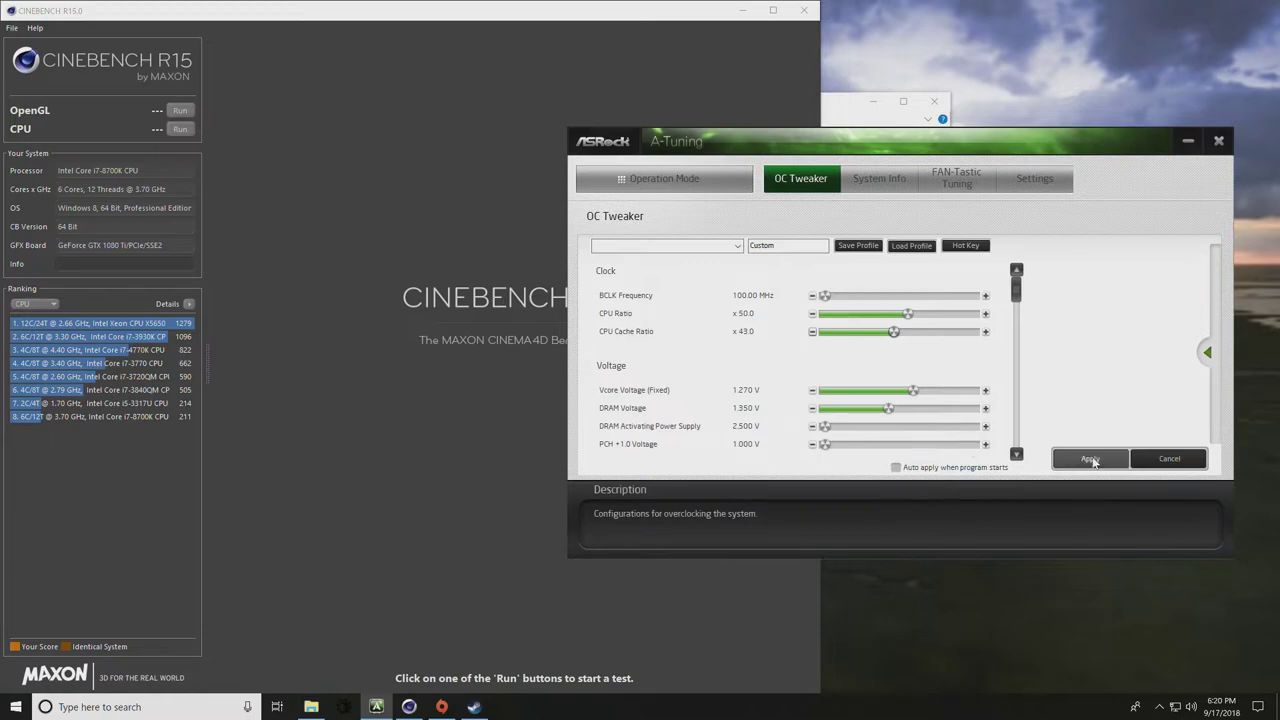
pyautogui.click(255, 194)
pyautogui.click(178, 130)
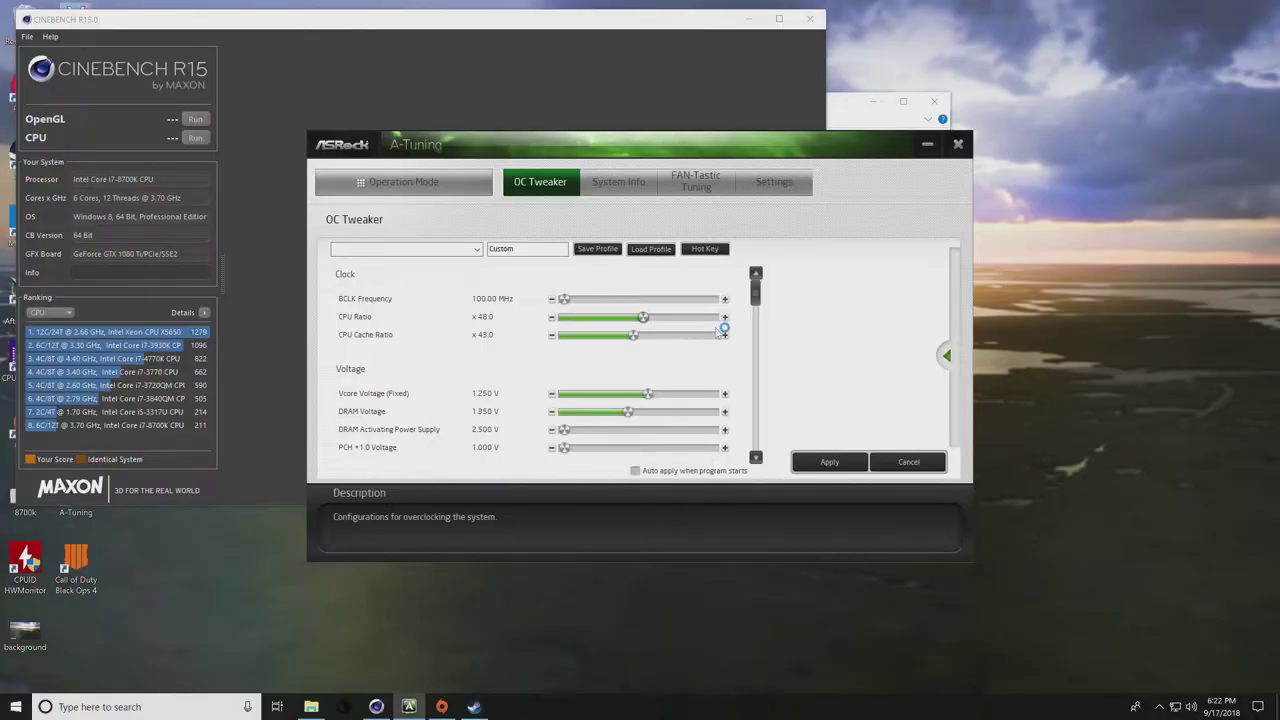
# Step: Apply a fixed Vcore Voltage of 1.280 V with a CPU Ratio of x 50.0 and start the Cinebench CPU test
pyautogui.click(726, 396)
pyautogui.click(726, 396)
pyautogui.click(726, 396)
pyautogui.click(726, 396)
pyautogui.click(726, 396)
pyautogui.click(726, 396)
pyautogui.click(725, 317)
pyautogui.click(725, 317)
pyautogui.click(826, 466)
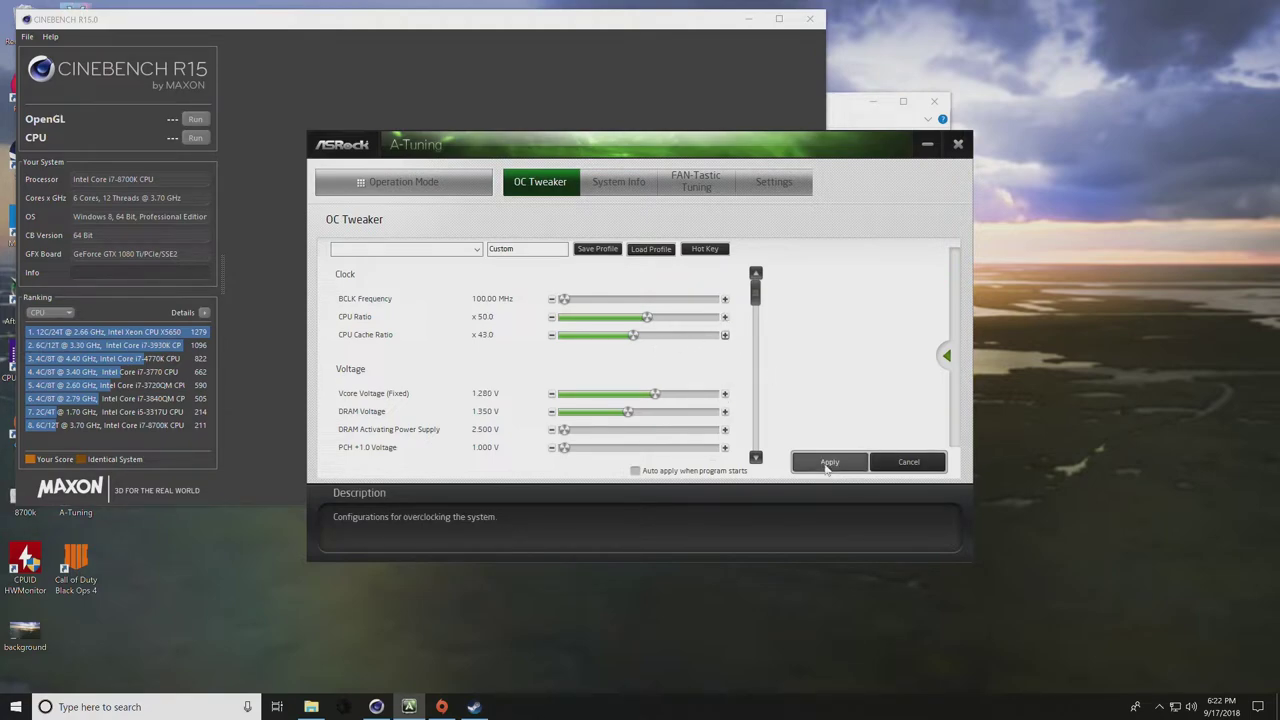
pyautogui.click(358, 29)
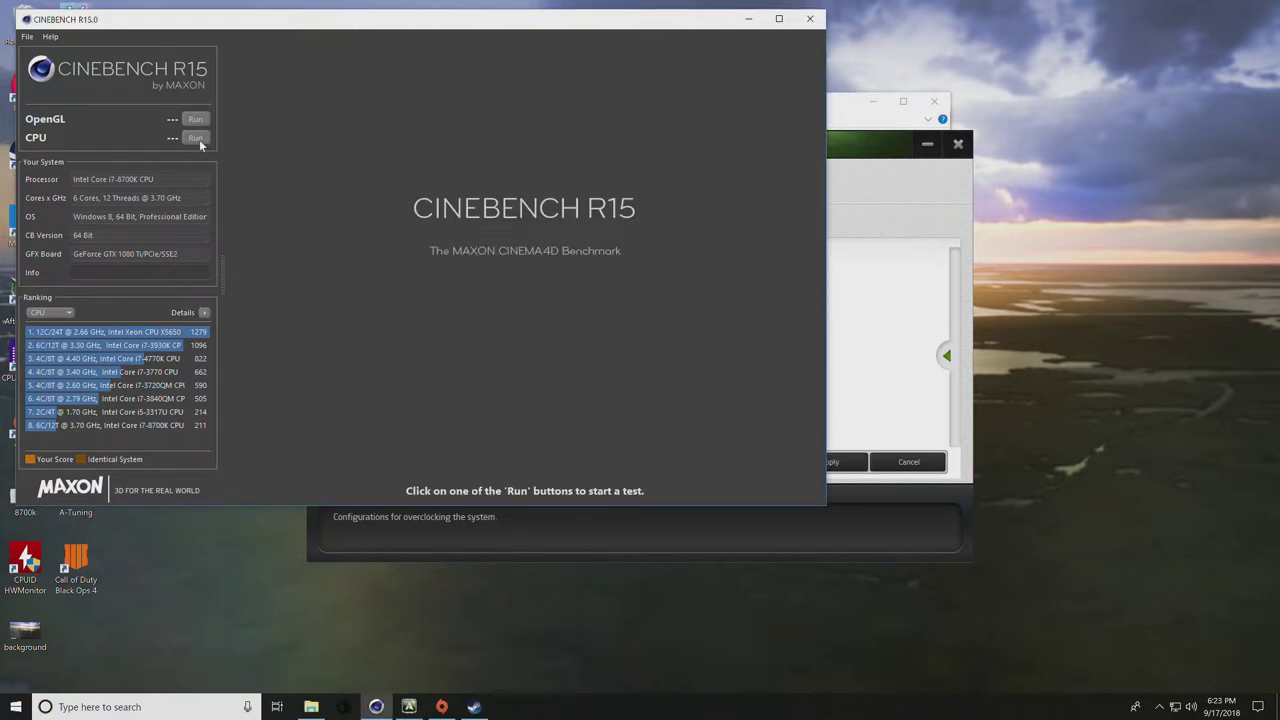
pyautogui.click(196, 138)
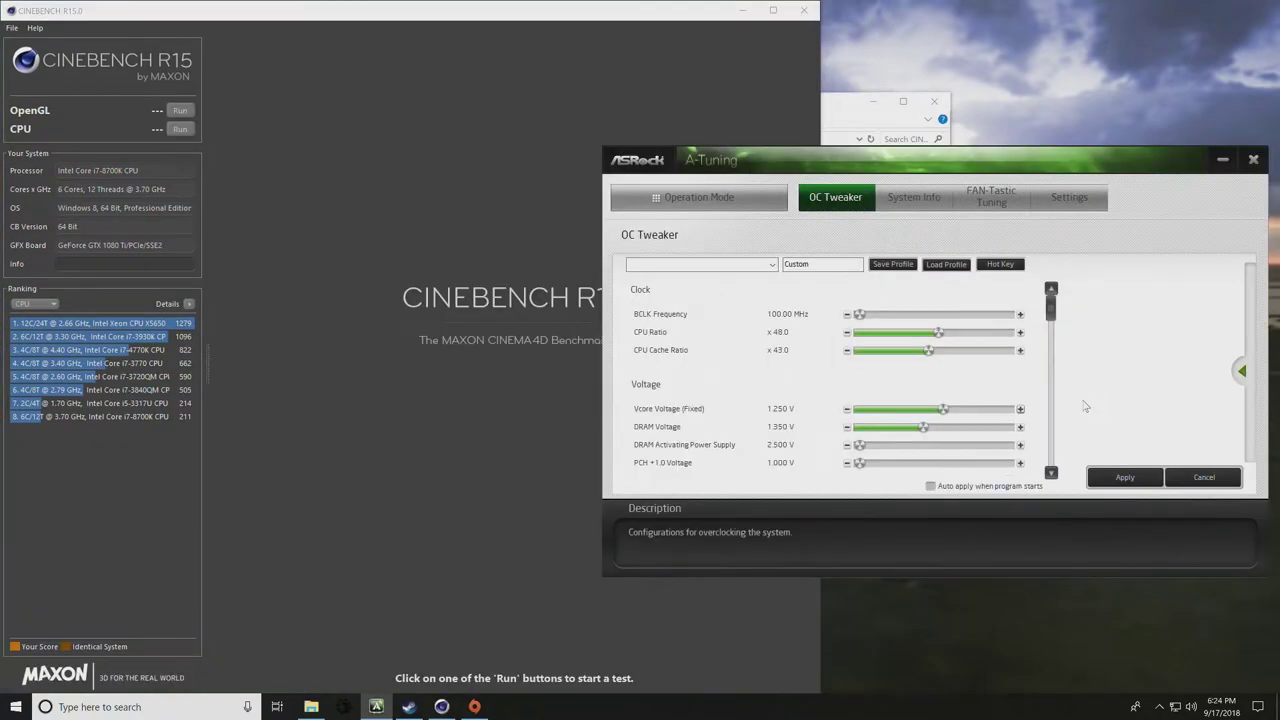
# Step: Apply a fixed Vcore Voltage of 1.300 V with a CPU Ratio of x 50.0 and show System Info
pyautogui.click(1020, 409)
pyautogui.click(1020, 409)
pyautogui.click(1020, 409)
pyautogui.click(1020, 409)
pyautogui.click(1020, 409)
pyautogui.click(1020, 409)
pyautogui.click(847, 409)
pyautogui.click(1020, 332)
pyautogui.click(1020, 332)
pyautogui.click(1122, 478)
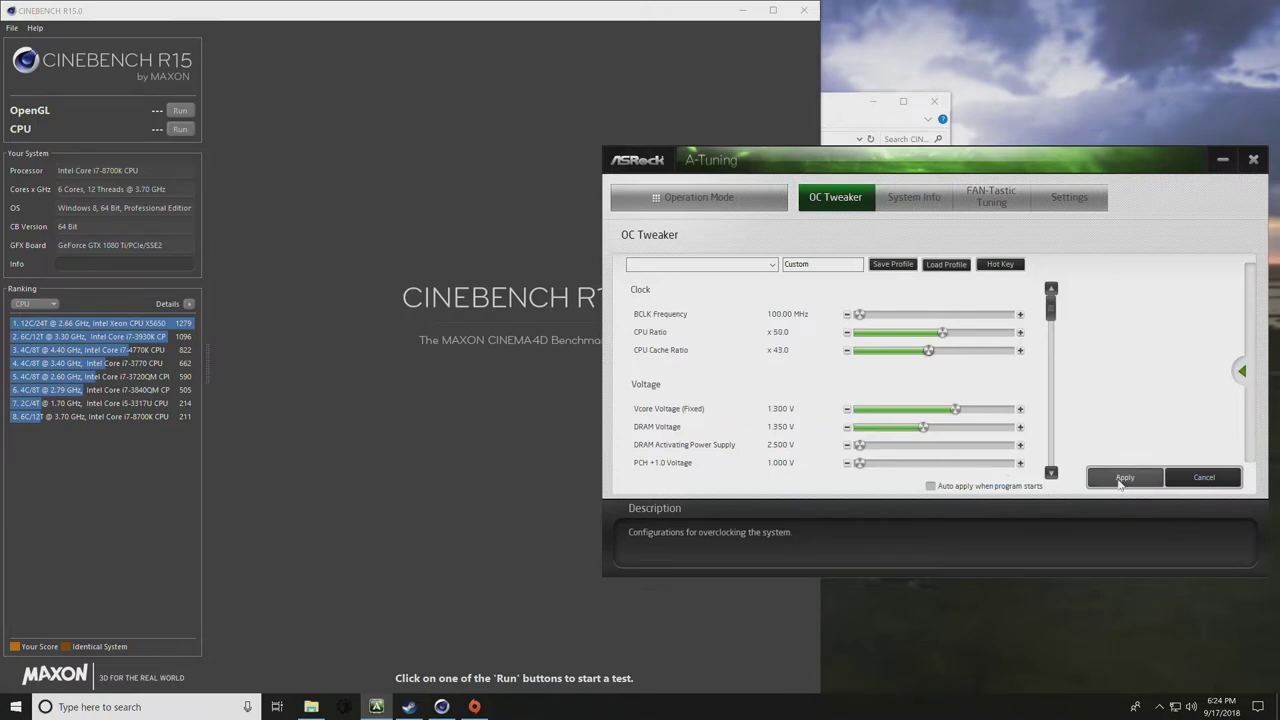
pyautogui.click(910, 202)
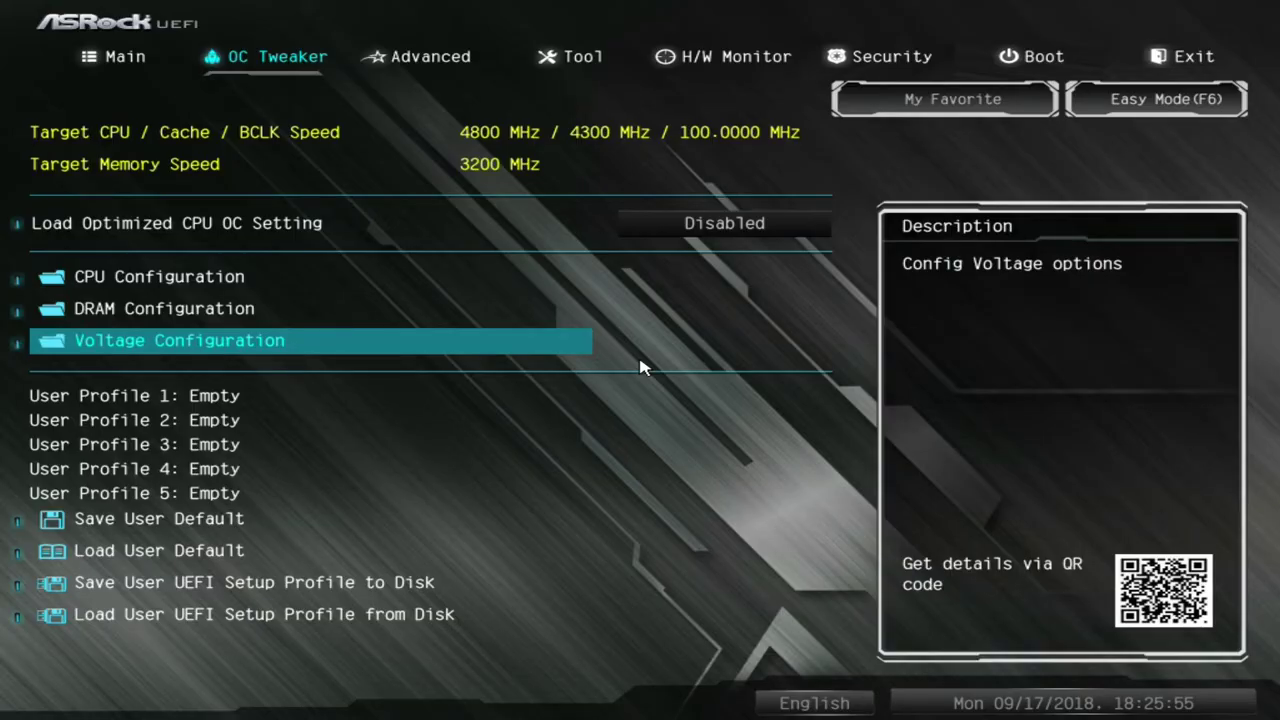
# Step: Go from OC Tweaker to the Exit page of the ASRock UEFI and move down to its options
pyautogui.press('Right')
pyautogui.press('Right')
pyautogui.press('Right')
pyautogui.press('Right')
pyautogui.press('Right')
pyautogui.press('Right')
pyautogui.press('Down')
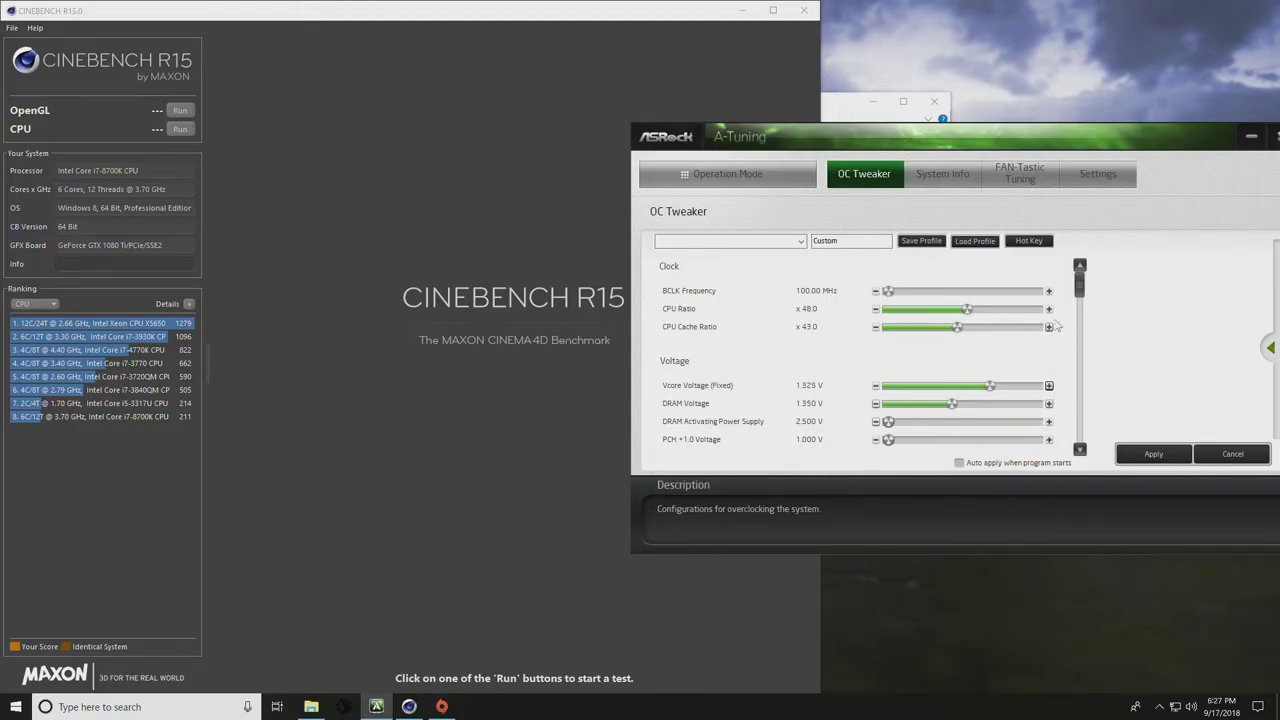
# Step: Apply a CPU Ratio of x 50.0 in A-Tuning and run the Cinebench CPU test with System Info showing
pyautogui.click(1048, 308)
pyautogui.click(1048, 308)
pyautogui.click(1155, 458)
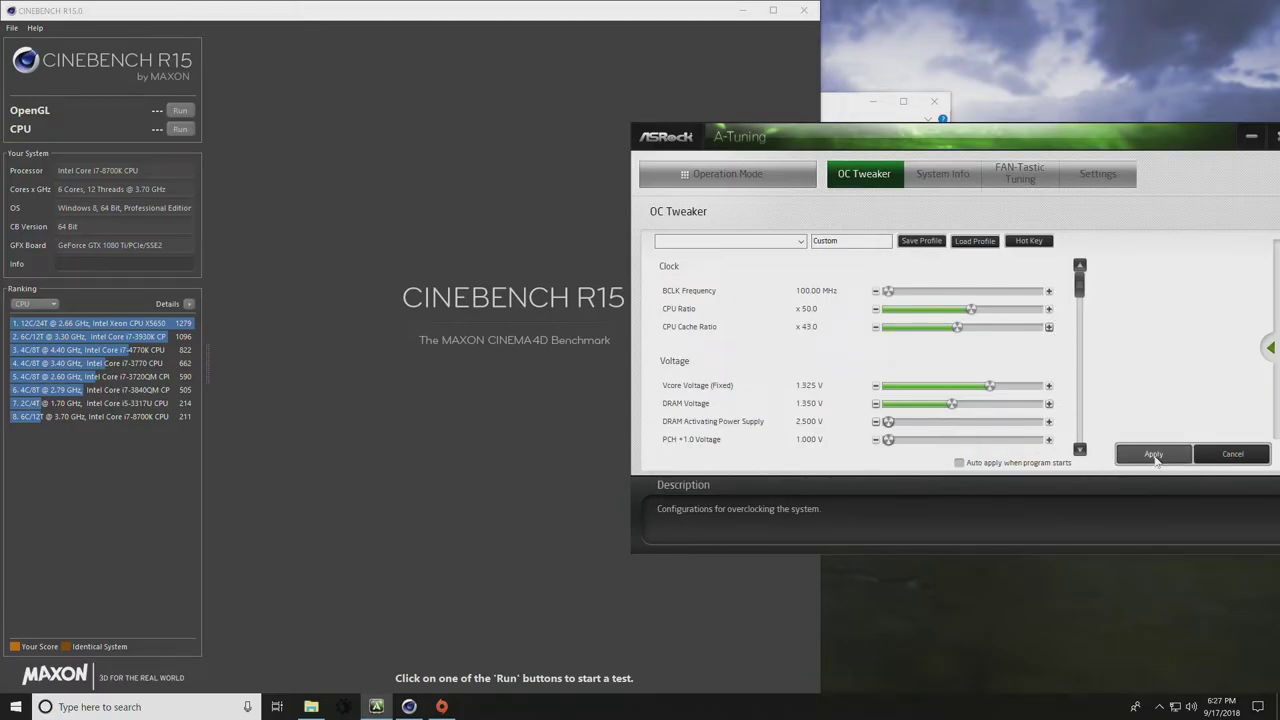
pyautogui.click(943, 180)
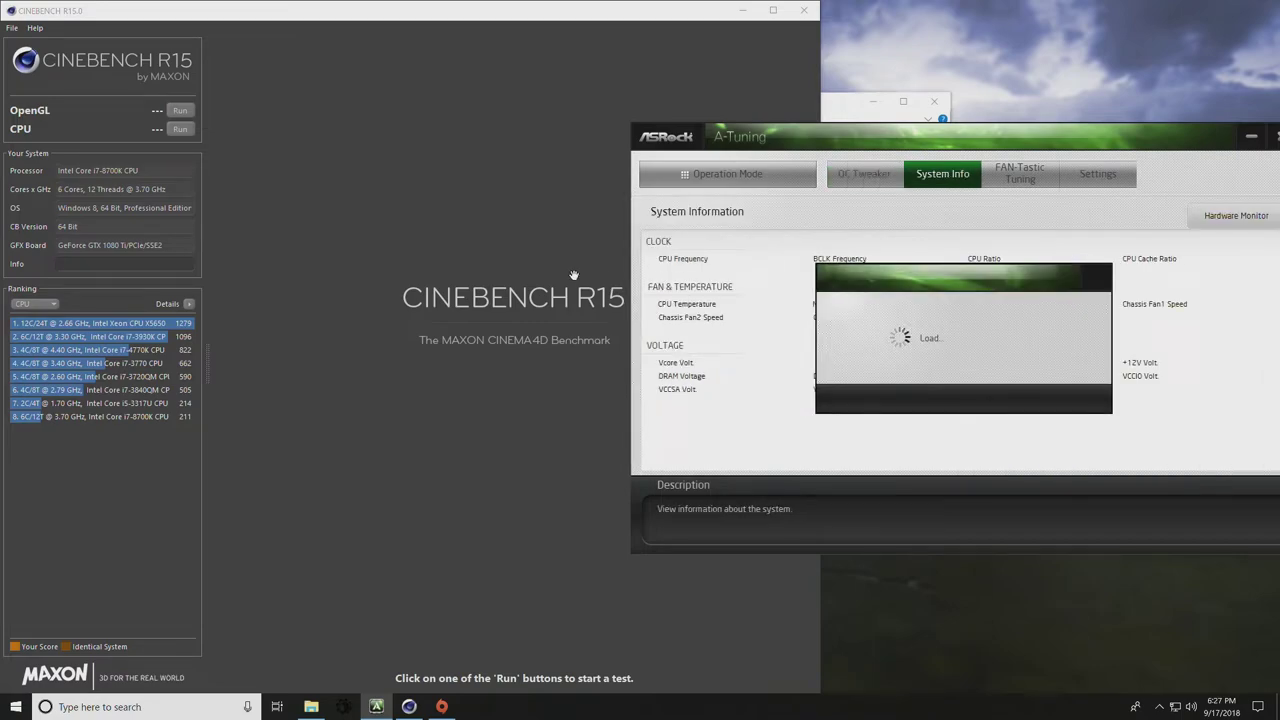
pyautogui.click(180, 129)
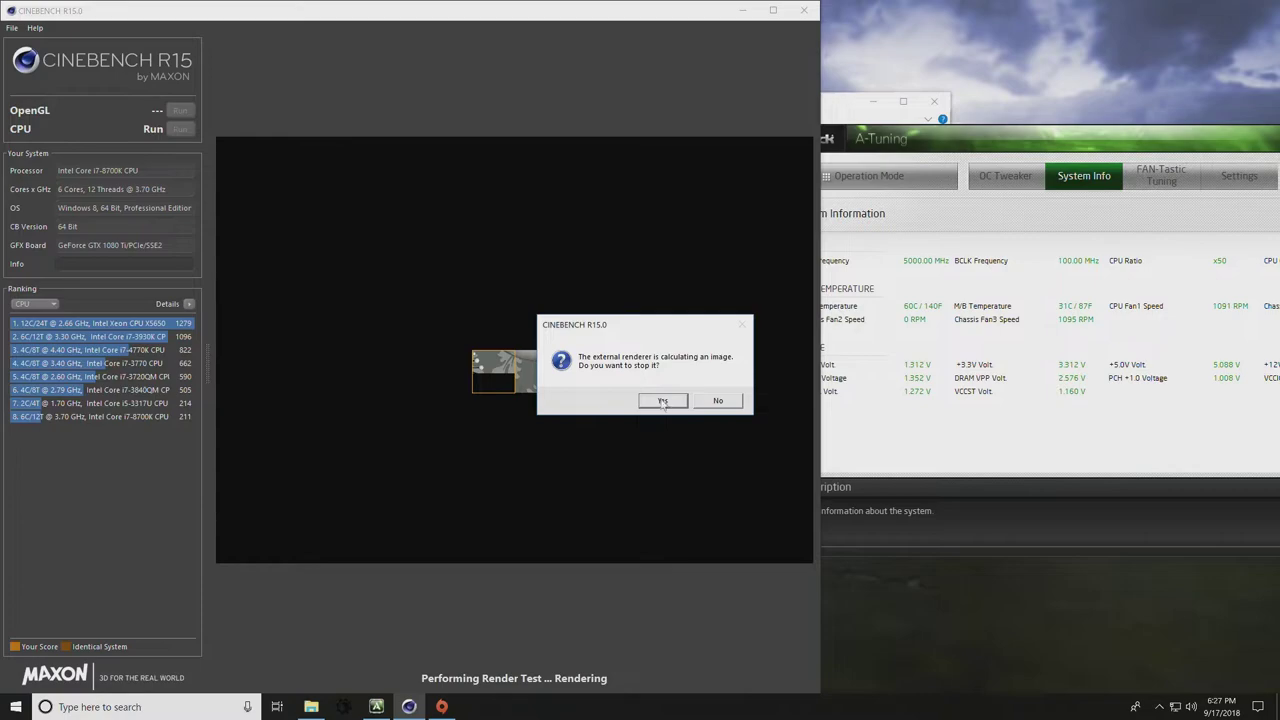
# Step: Stop the running Cinebench render, then open Cinebench's Preferences and accept them
pyautogui.click(662, 400)
pyautogui.click(13, 28)
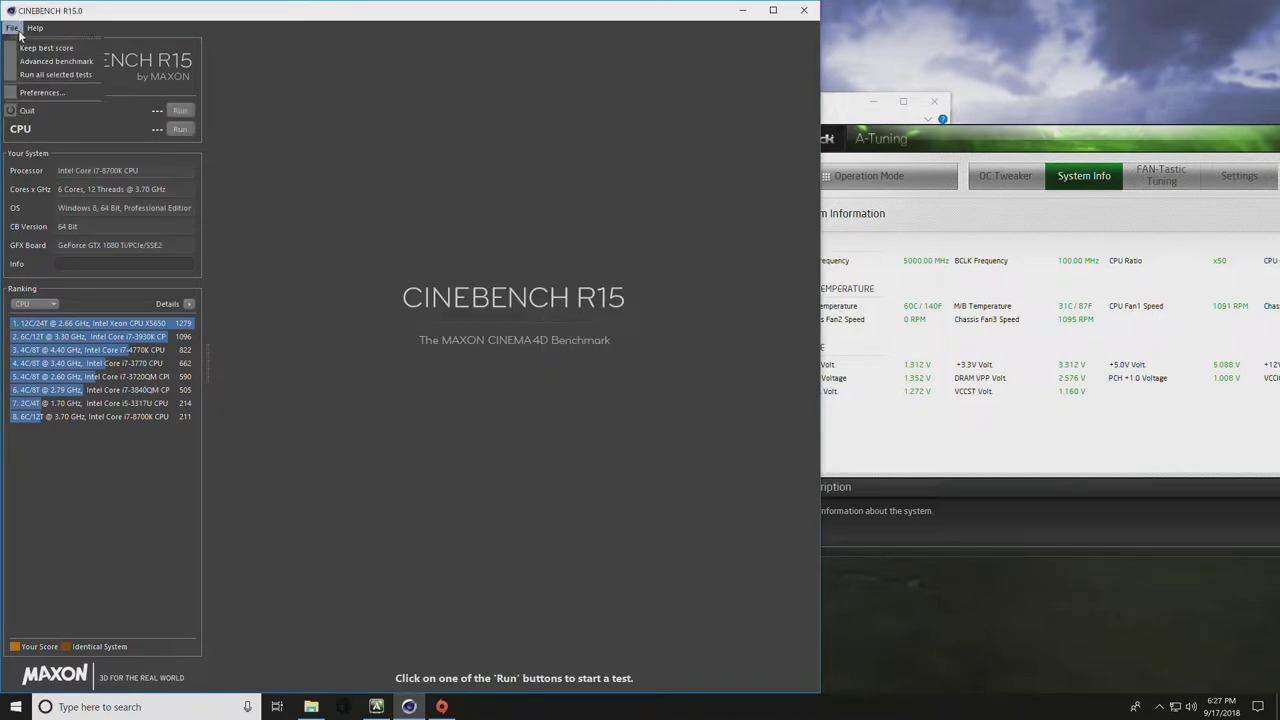
pyautogui.click(41, 92)
pyautogui.click(614, 386)
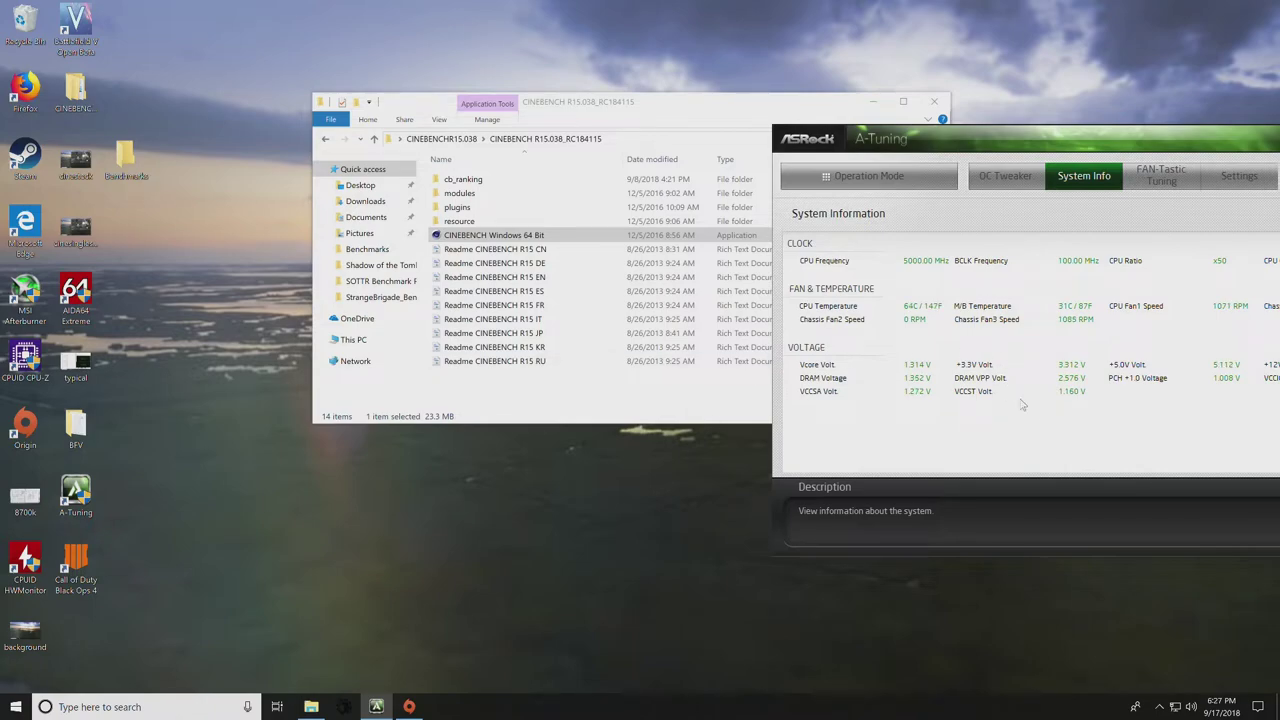
# Step: Raise the fixed Vcore Voltage by five increments in A-Tuning's OC Tweaker and return to System Info
pyautogui.click(993, 176)
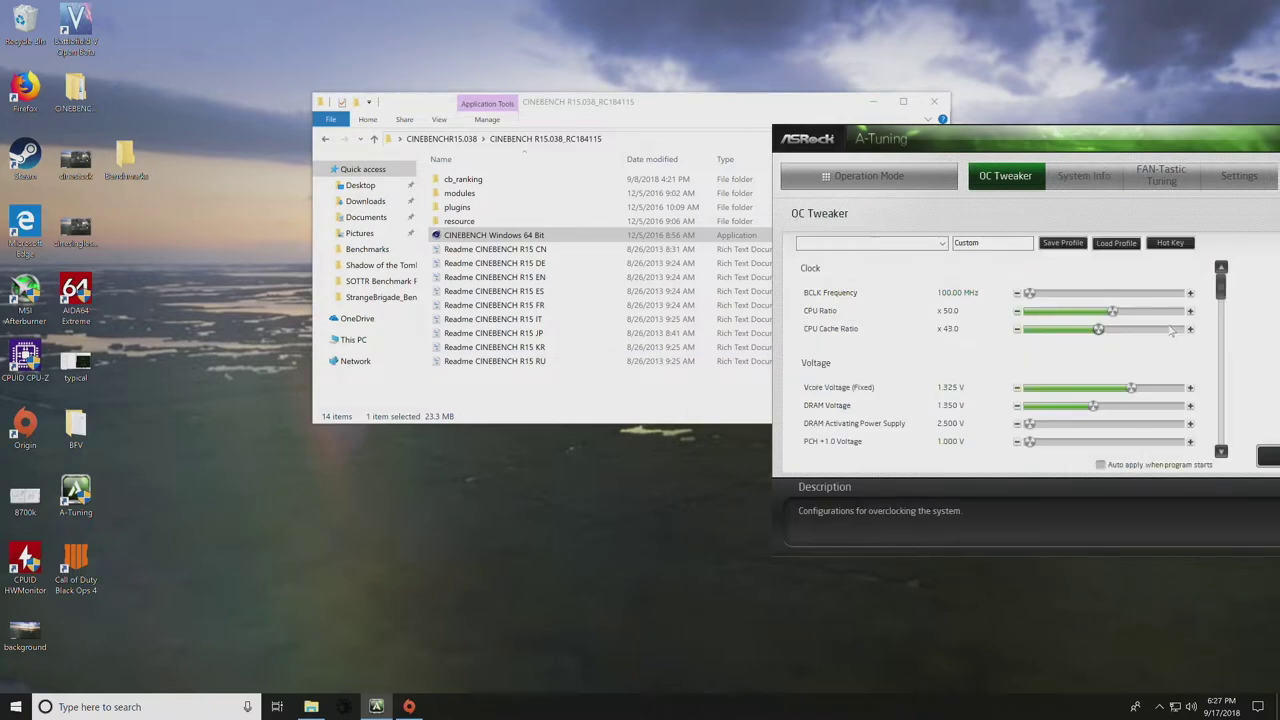
pyautogui.click(1190, 388)
pyautogui.click(1190, 388)
pyautogui.click(1190, 388)
pyautogui.click(1190, 388)
pyautogui.click(1190, 388)
pyautogui.click(1084, 176)
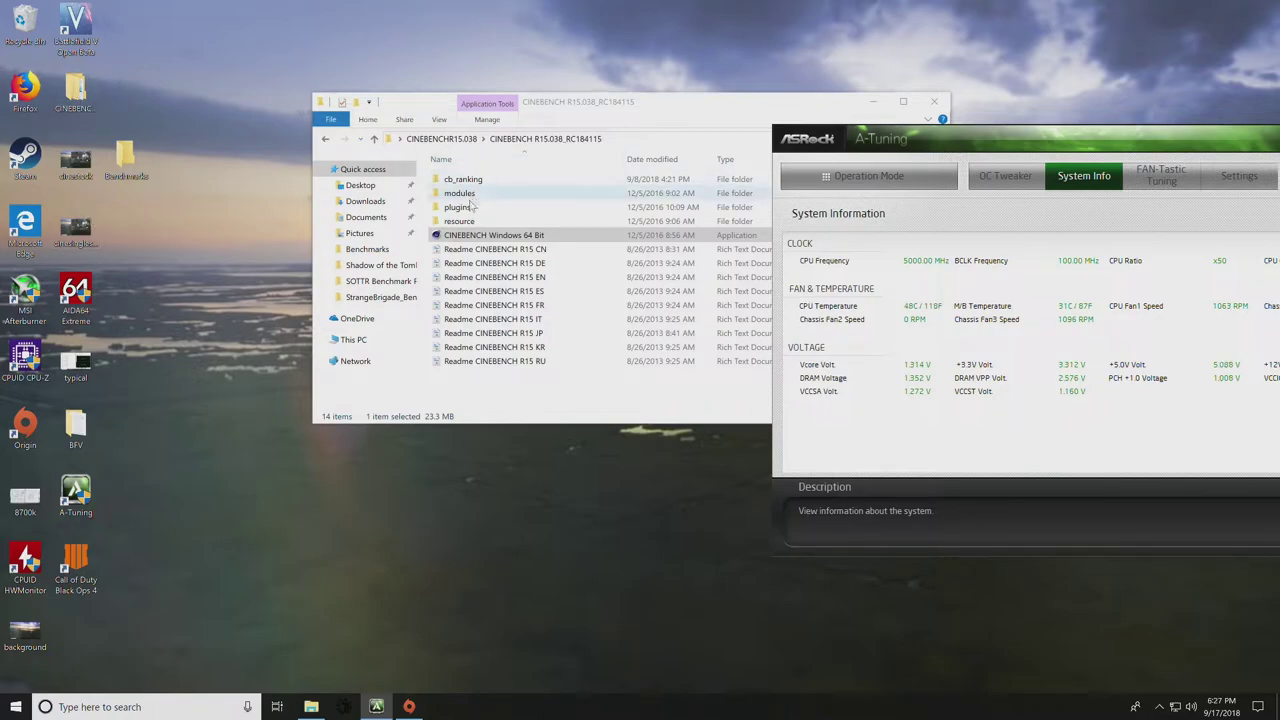
# Step: Relaunch CINEBENCH Windows 64 Bit from the open folder and position its window beside A-Tuning's System Info
pyautogui.doubleClick(493, 235)
pyautogui.doubleClick(407, 25)
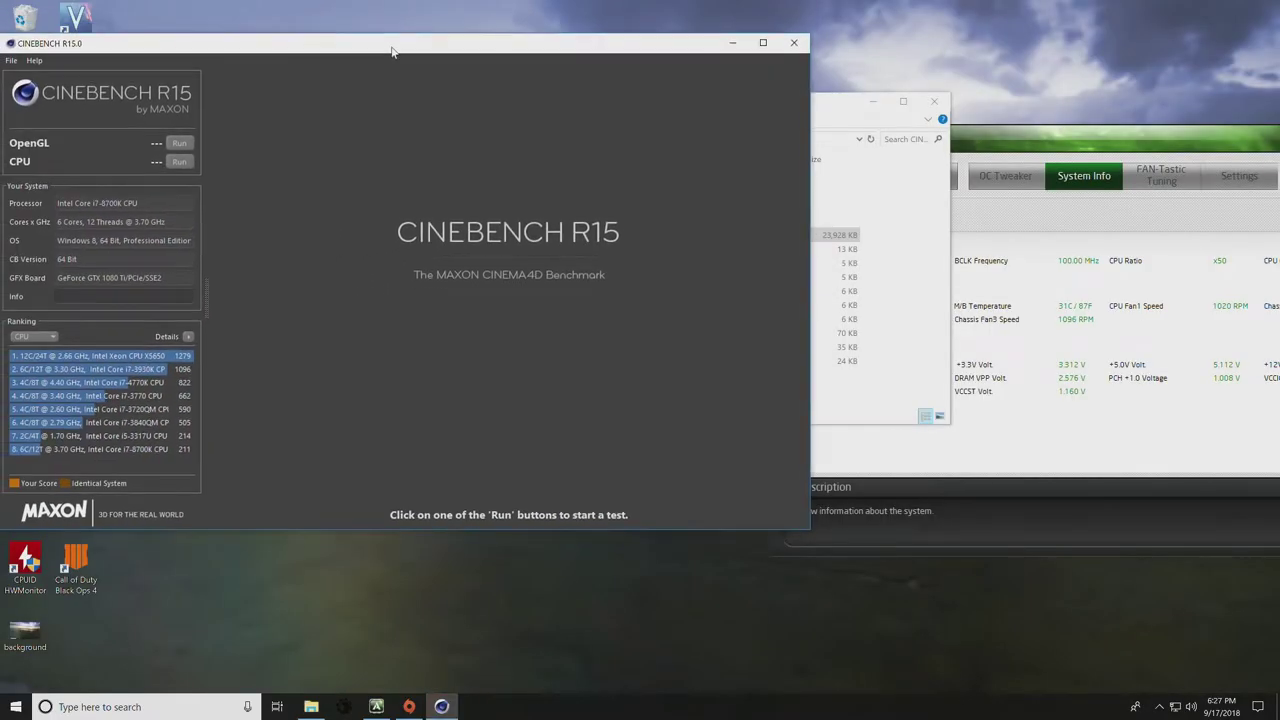
pyautogui.moveTo(482, 44); pyautogui.dragTo(474, 44)
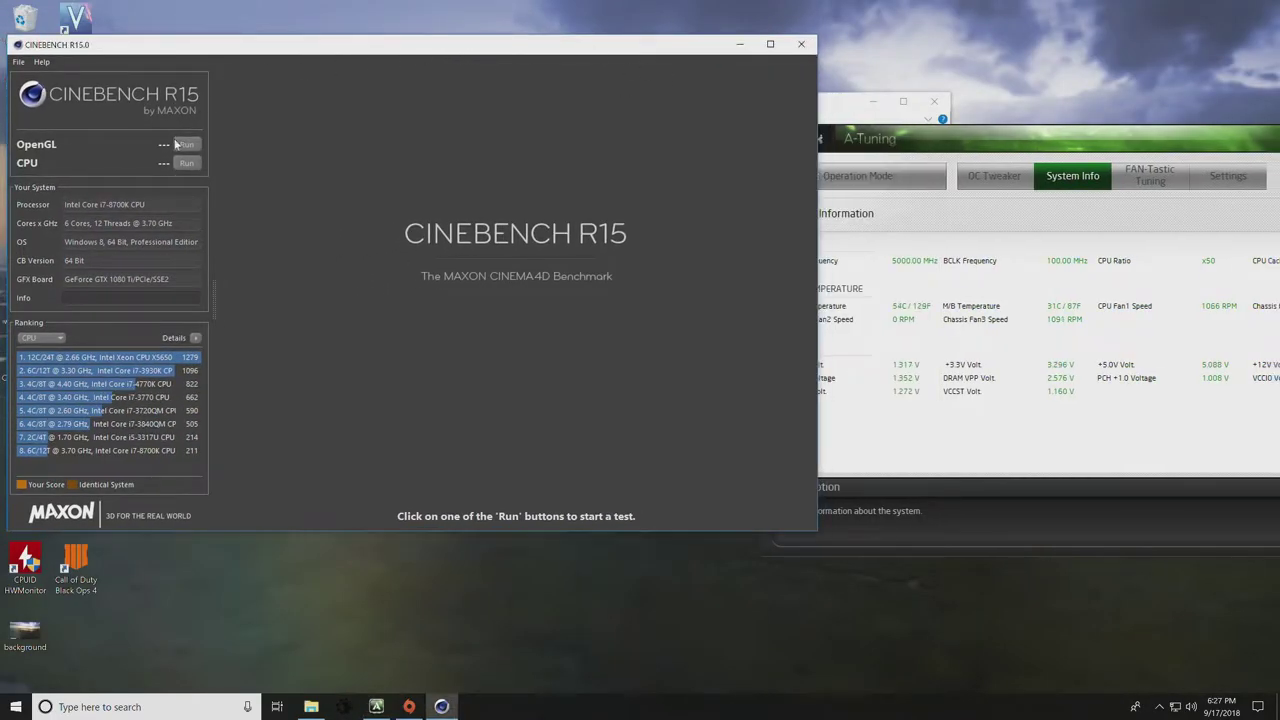
# Step: Start the Cinebench CPU test, stop its render partway and accept the settings in Cinebench's Preferences
pyautogui.click(187, 162)
pyautogui.press('Escape')
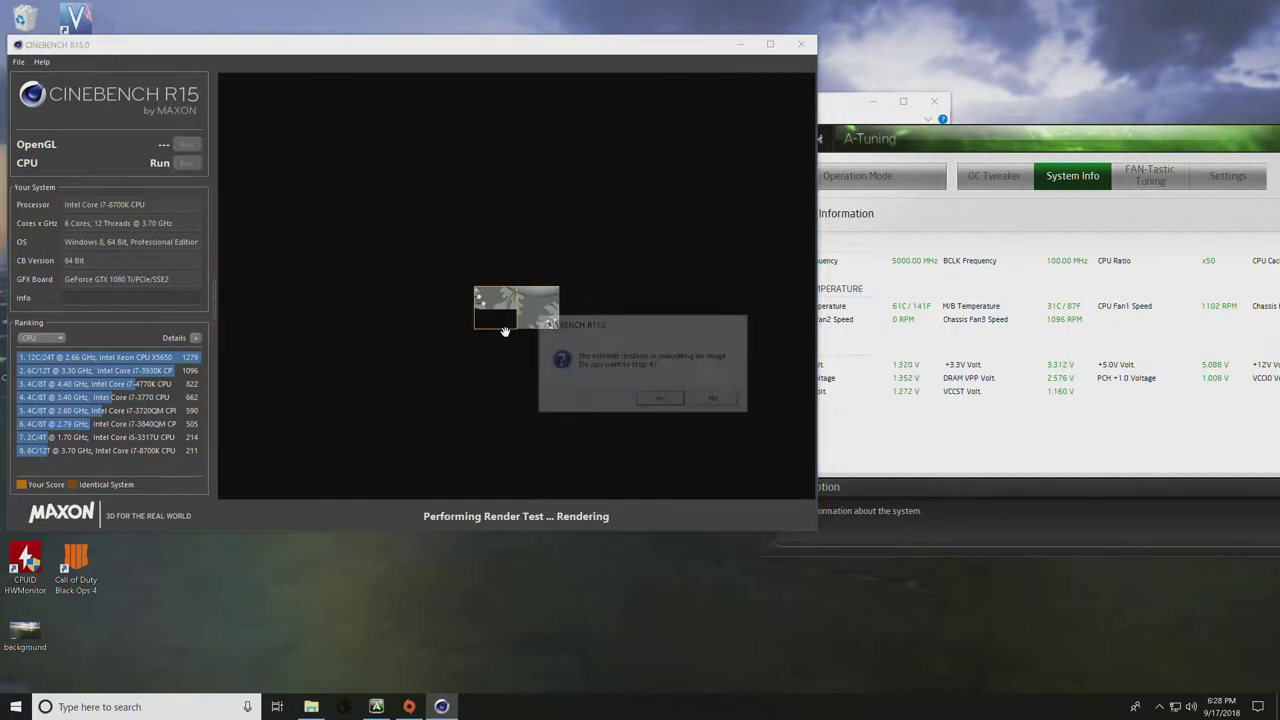
pyautogui.press('Return')
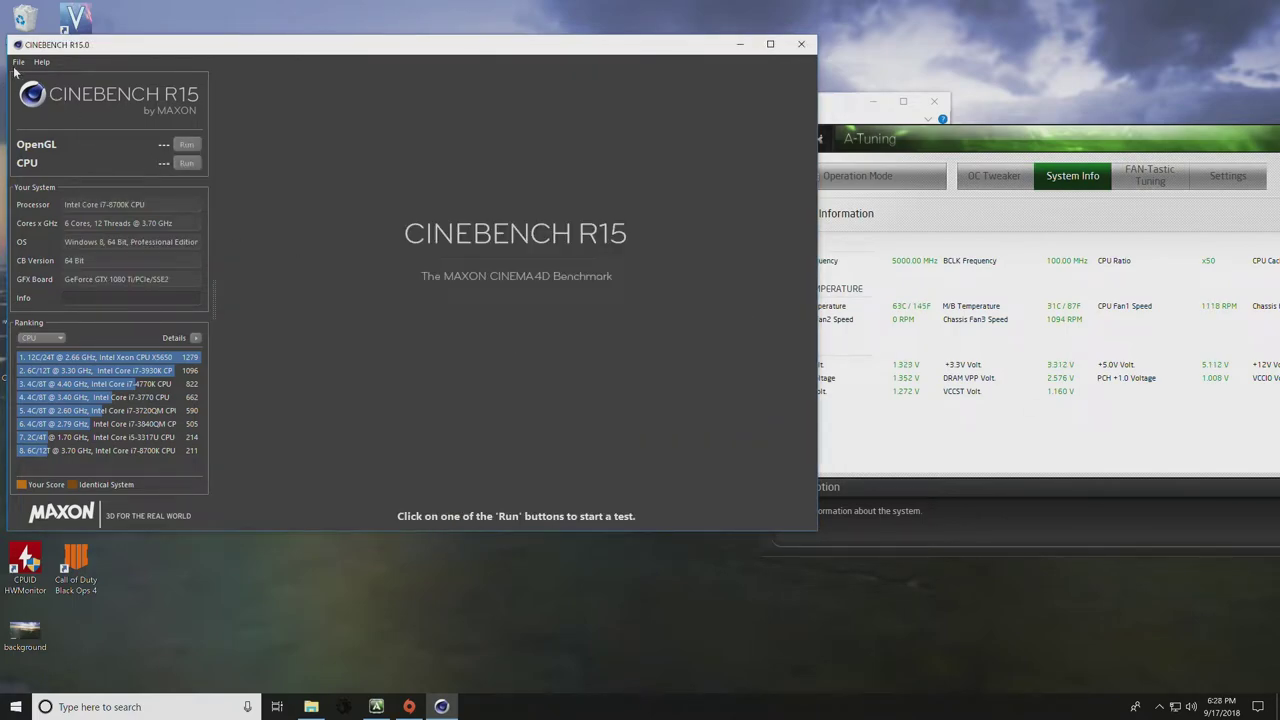
pyautogui.click(18, 61)
pyautogui.click(50, 128)
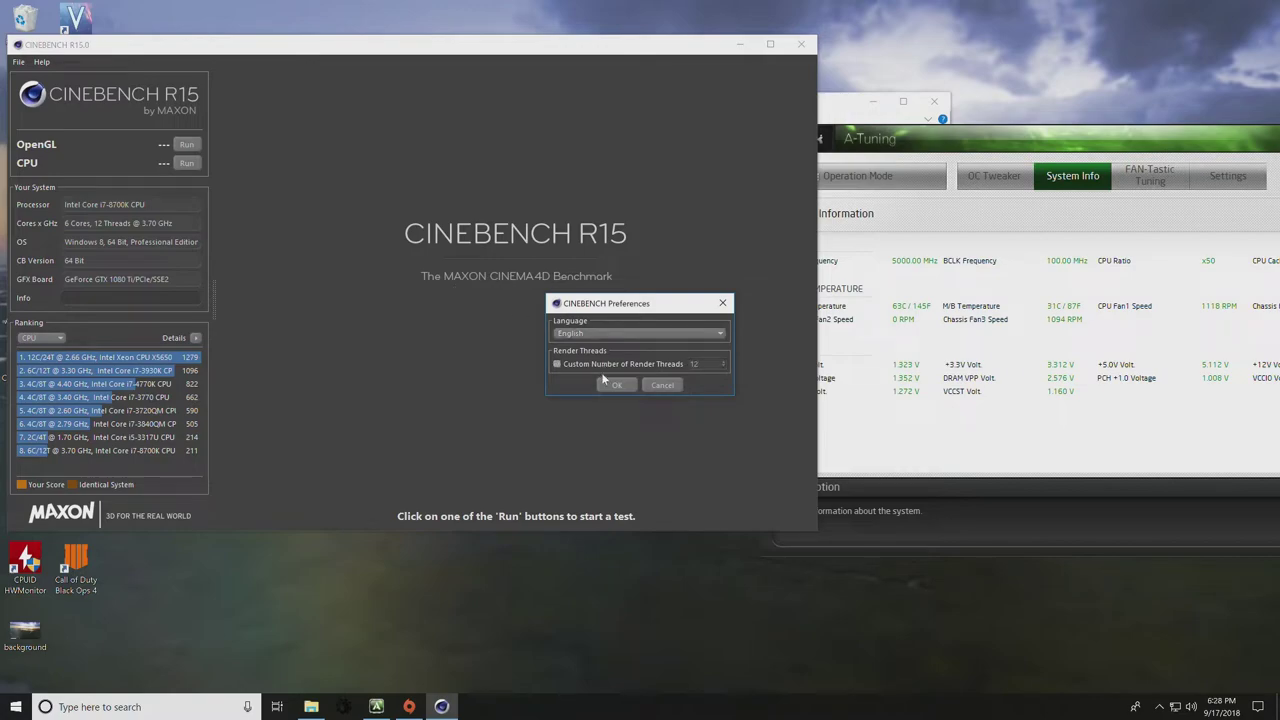
pyautogui.click(612, 383)
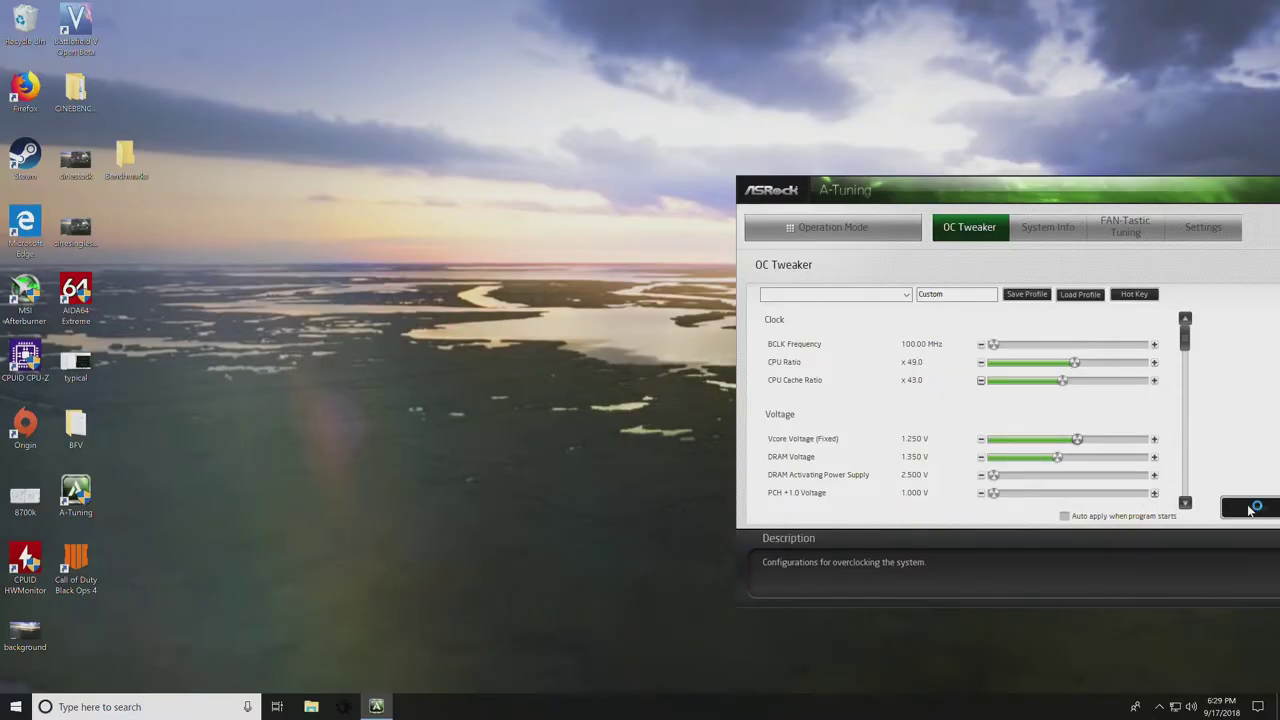
# Step: Apply a CPU Ratio of x 49.0 in A-Tuning's OC Tweaker and dismiss the Steam Login window
pyautogui.click(1245, 509)
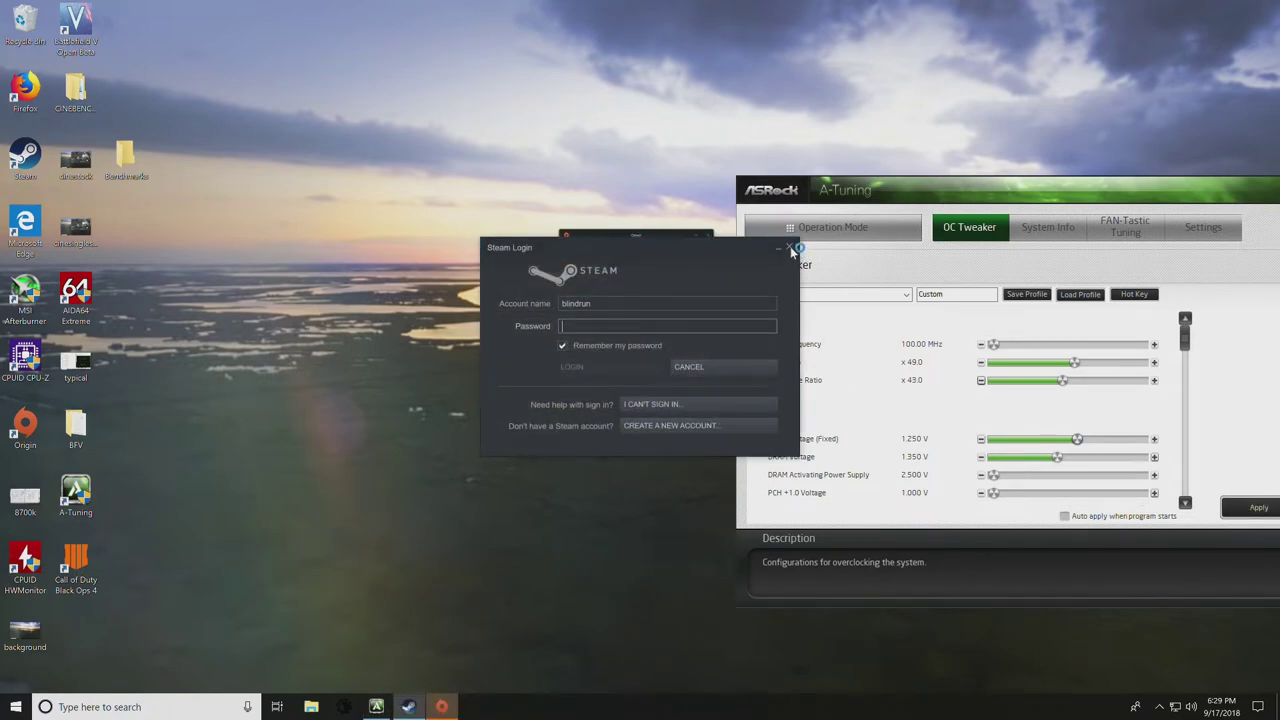
pyautogui.click(789, 247)
# Step: Open CINEBENCH R15.038_RC184115 inside the desktop's Cinebench folder and launch CINEBENCH Windows 64 Bit
pyautogui.doubleClick(80, 106)
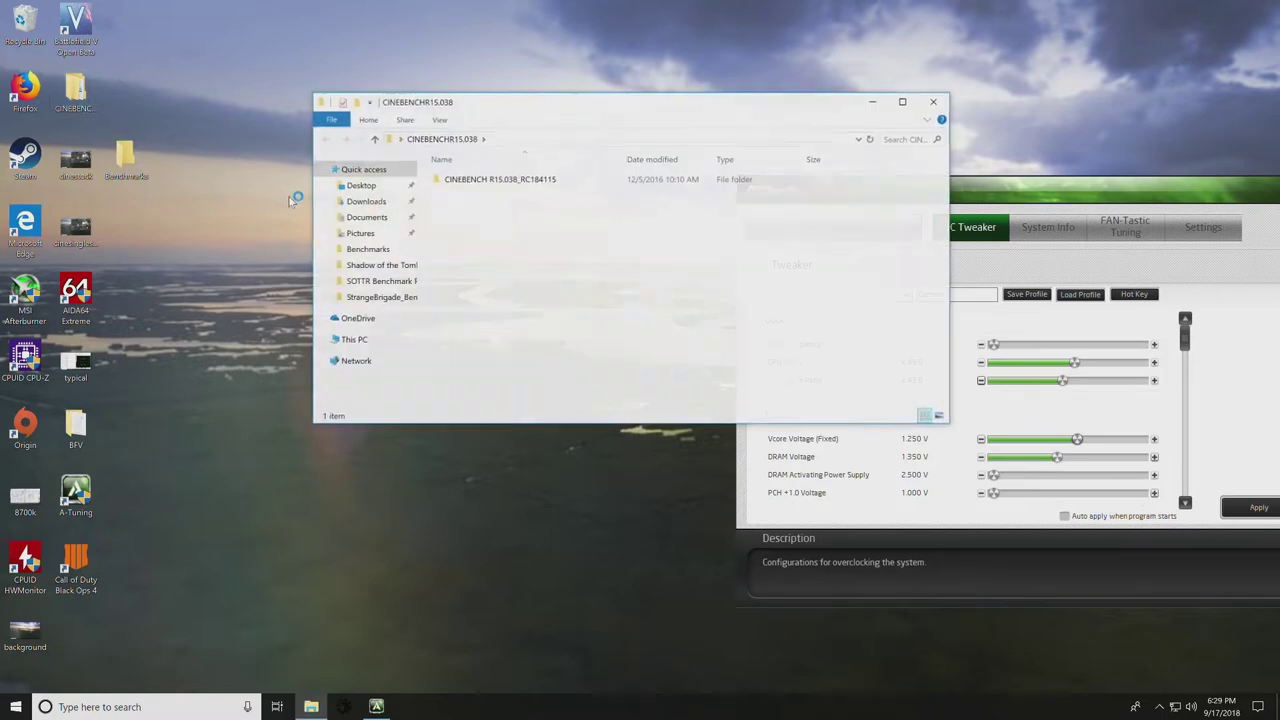
pyautogui.doubleClick(500, 178)
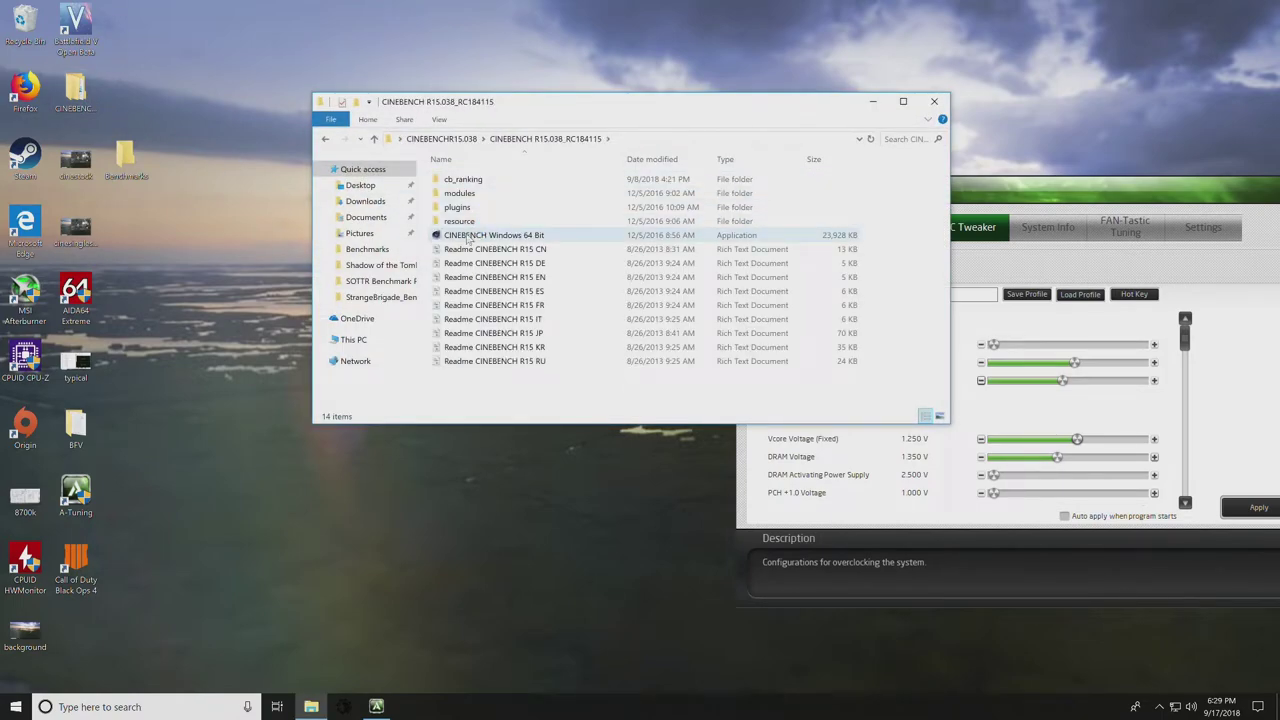
pyautogui.doubleClick(470, 234)
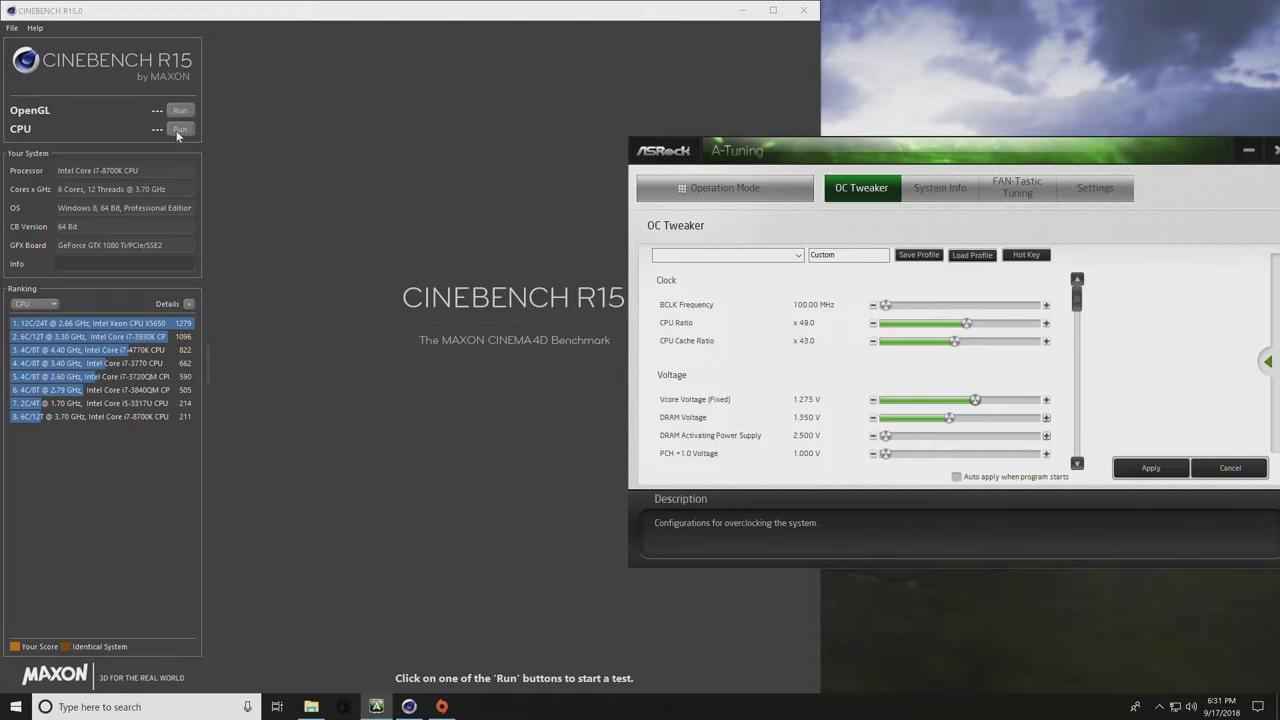
# Step: Start Cinebench's CPU test and stop the external renderer while it is calculating the image
pyautogui.click(178, 130)
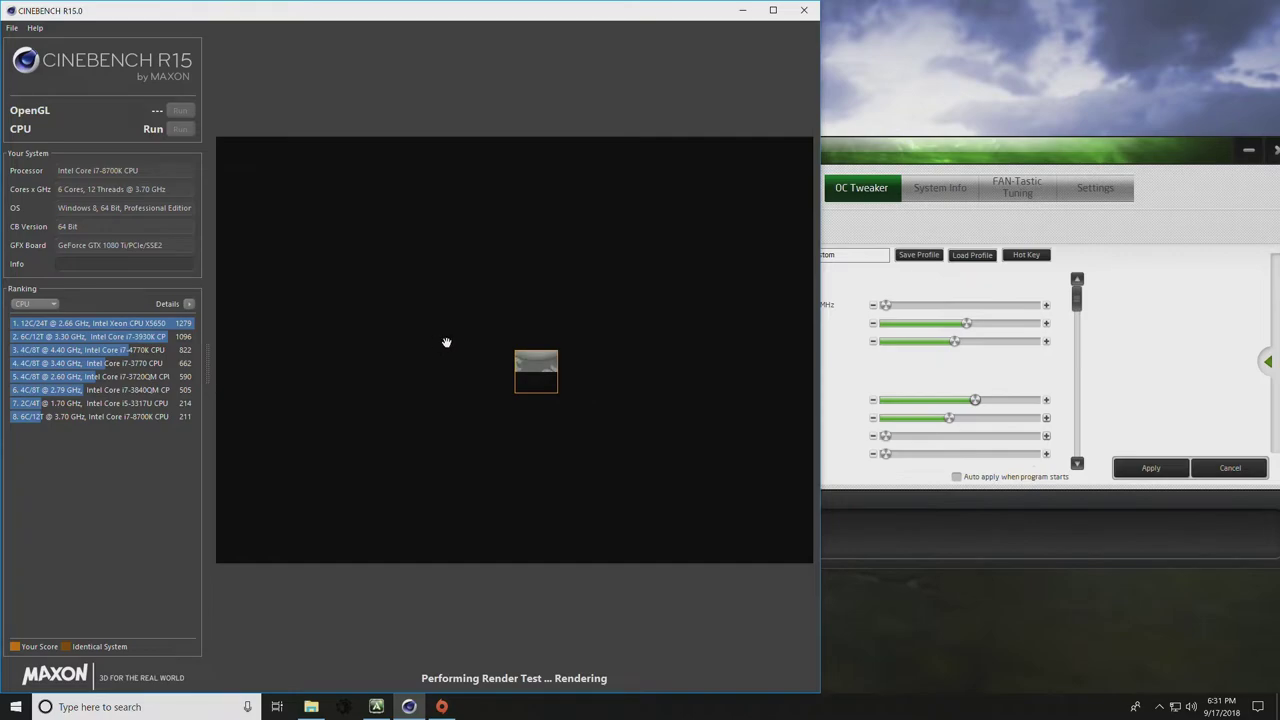
pyautogui.press('Escape')
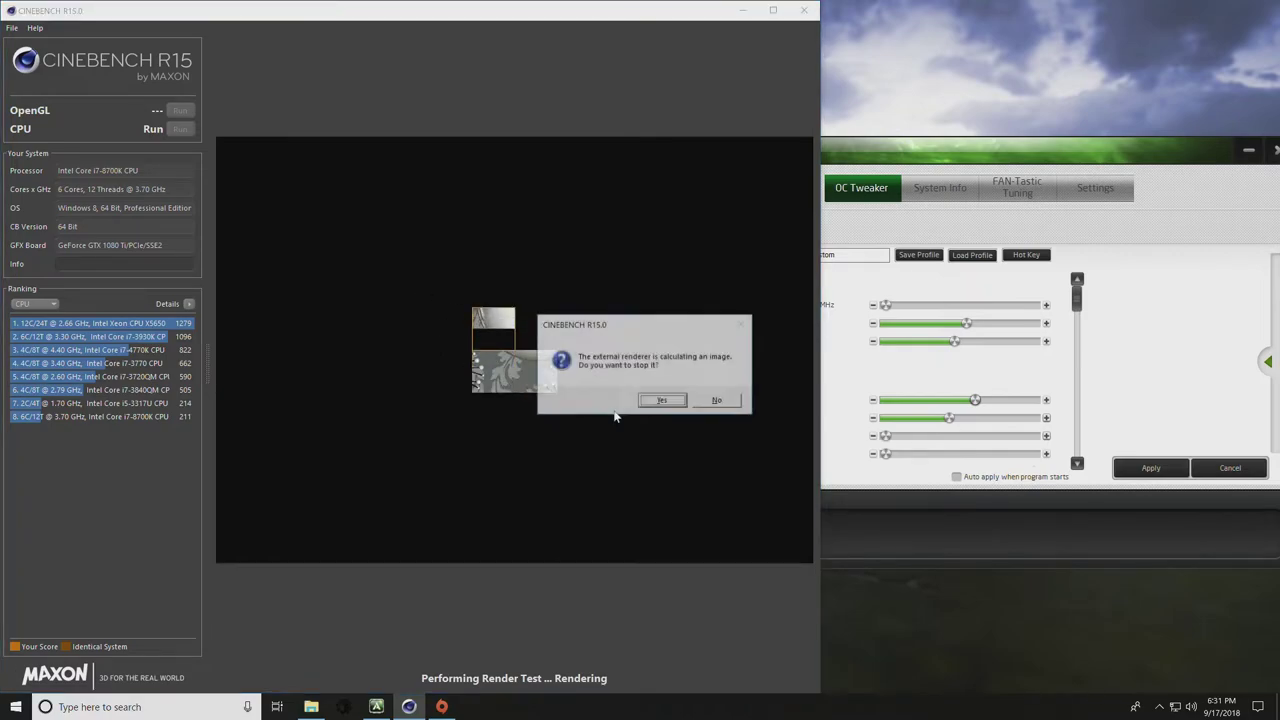
pyautogui.click(660, 400)
# Step: Accept the settings in Cinebench's Preferences and run the CPU test again
pyautogui.click(12, 28)
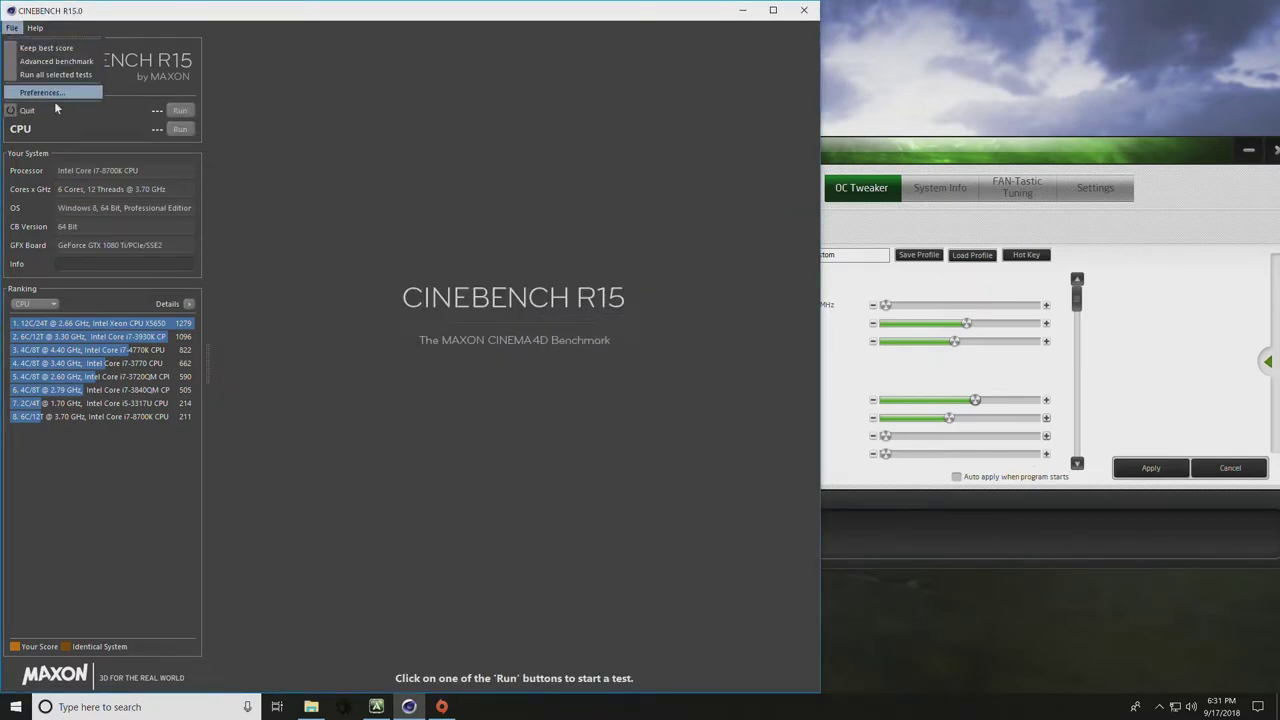
pyautogui.click(42, 92)
pyautogui.click(603, 372)
pyautogui.click(615, 381)
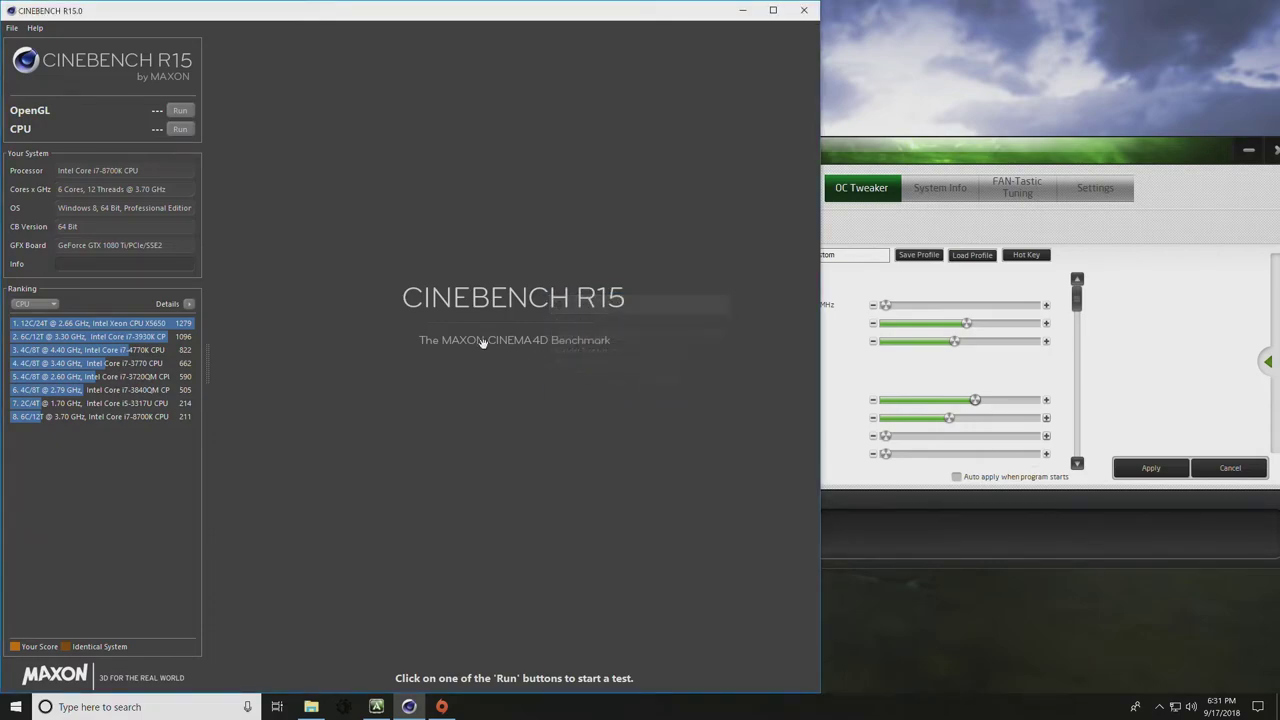
pyautogui.click(180, 129)
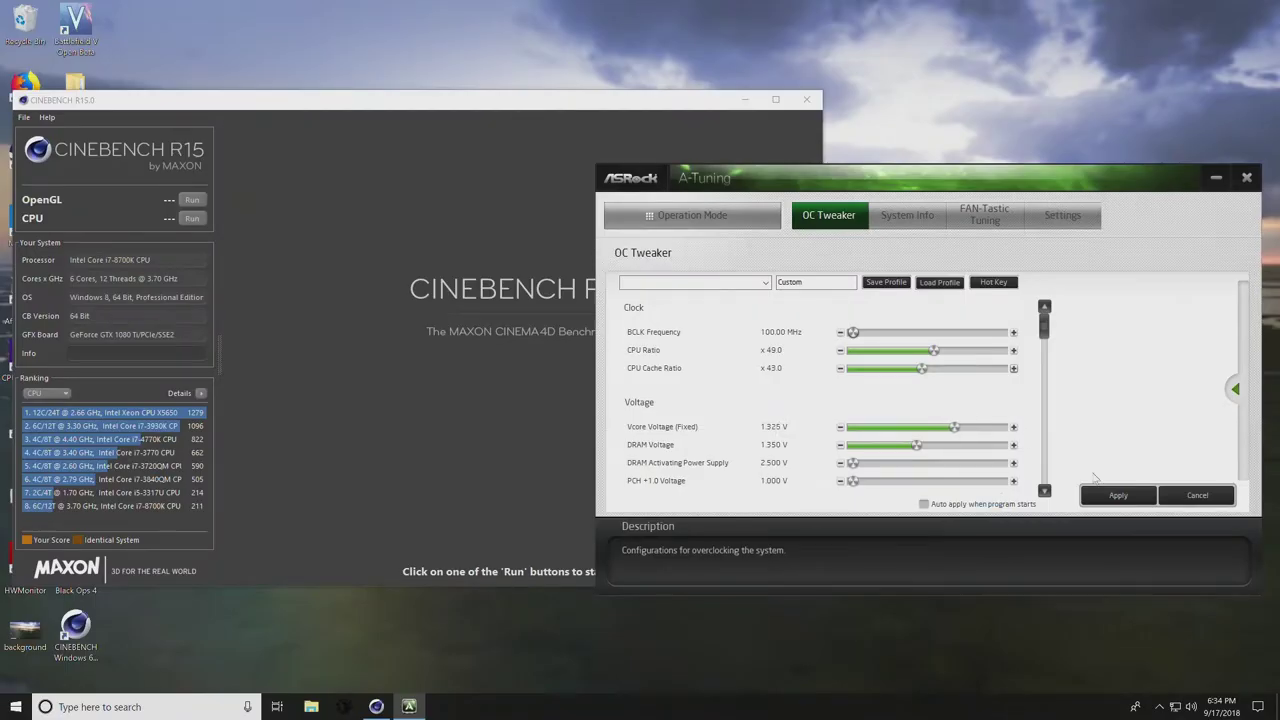
# Step: Apply a fixed Vcore Voltage of 1.325 V with CPU Ratio x 49.0 and run Cinebench's CPU test
pyautogui.click(1118, 495)
pyautogui.click(190, 219)
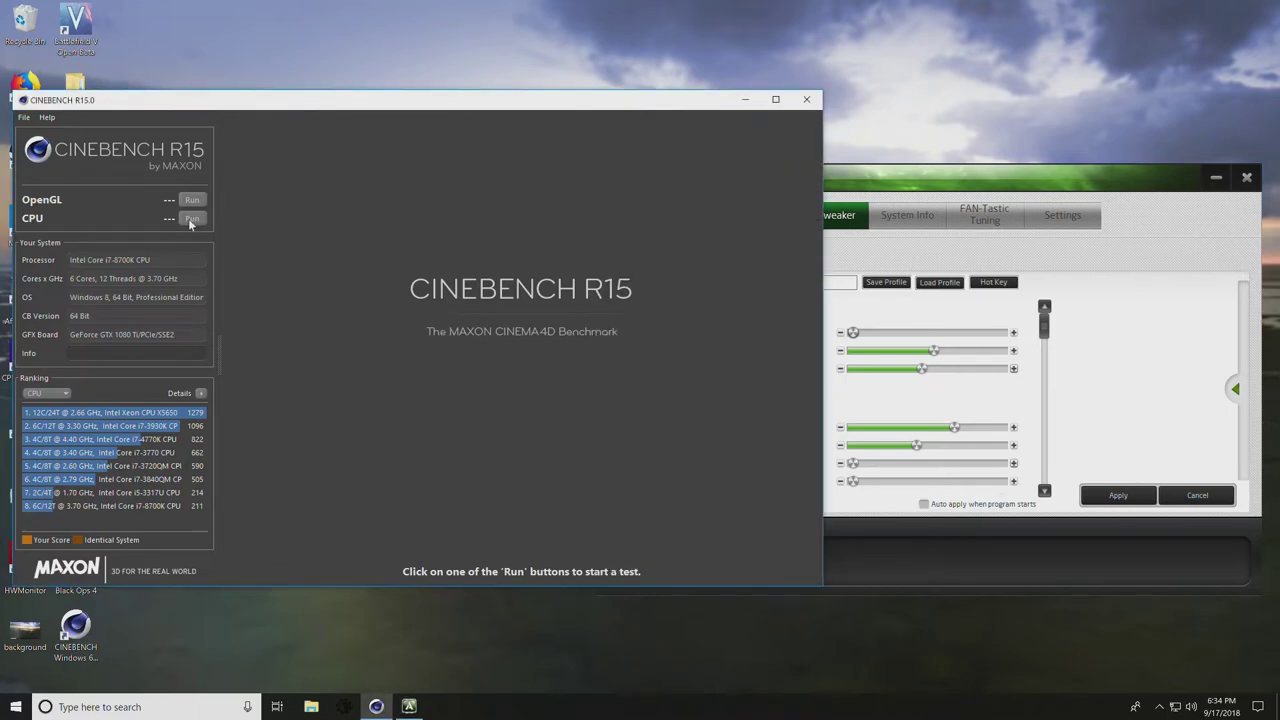
pyautogui.click(190, 219)
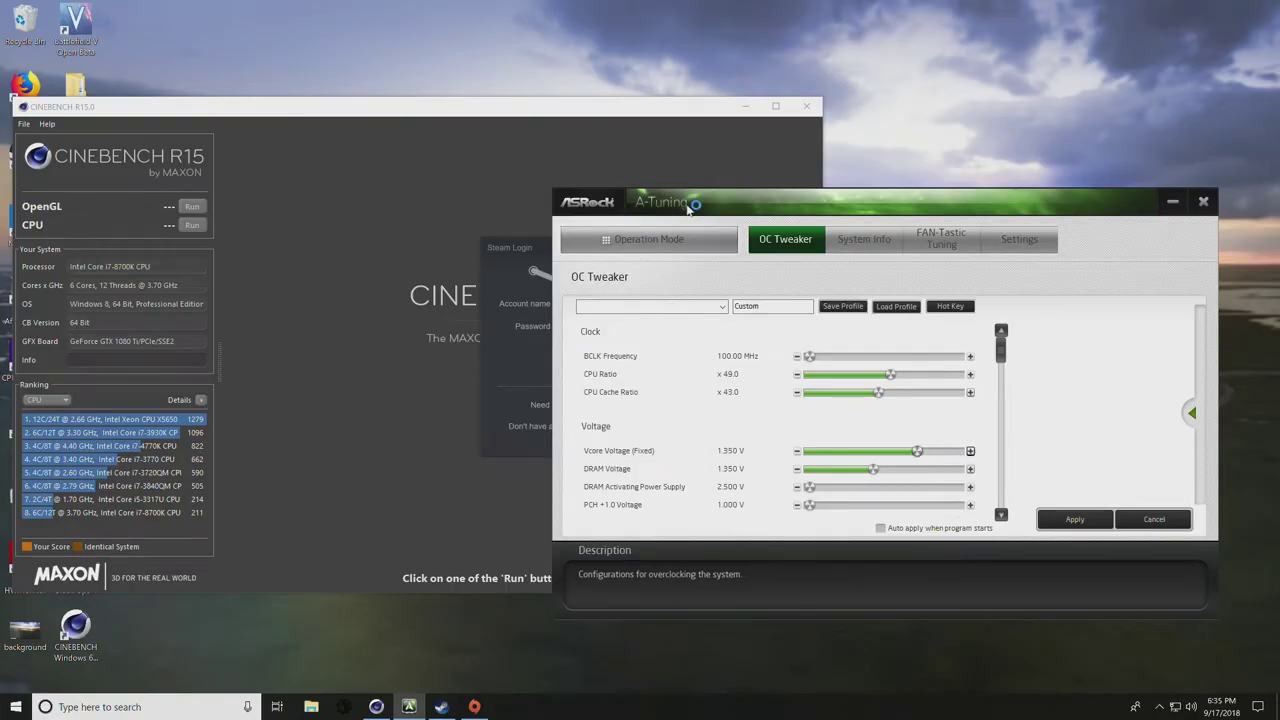
# Step: Move A-Tuning aside to dismiss the Steam Login window and reposition A-Tuning so it overlaps Cinebench
pyautogui.moveTo(644, 212); pyautogui.dragTo(735, 210)
pyautogui.click(800, 247)
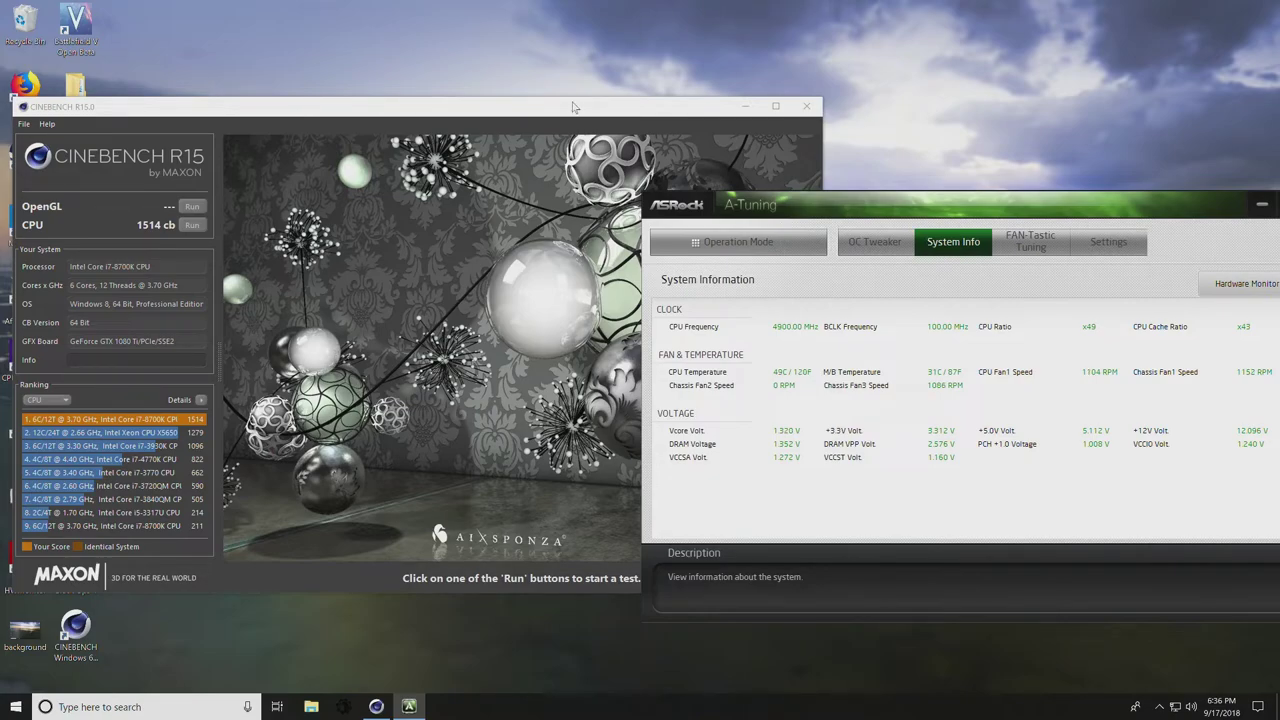
pyautogui.moveTo(954, 205); pyautogui.dragTo(905, 190)
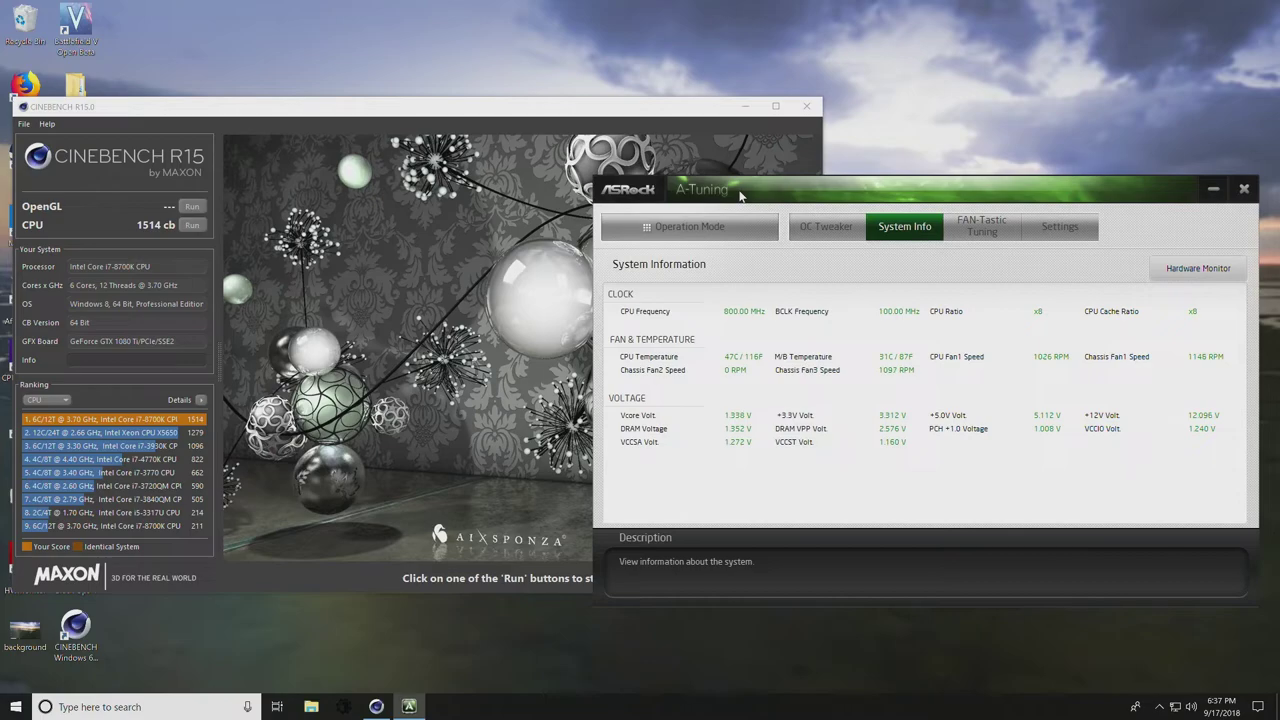
# Step: Minimize Cinebench, open AIDA64's System Stability Test and place its window beside A-Tuning's System Info
pyautogui.click(750, 107)
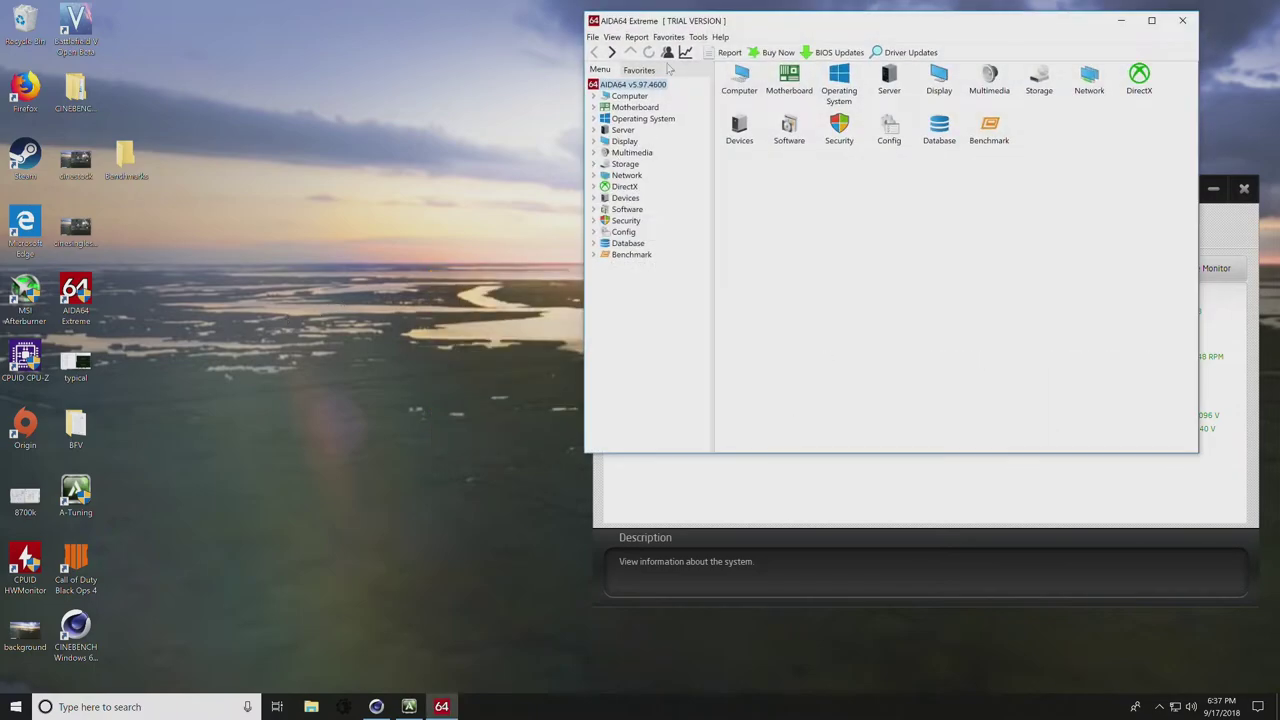
pyautogui.moveTo(801, 28); pyautogui.dragTo(354, 117)
pyautogui.click(250, 132)
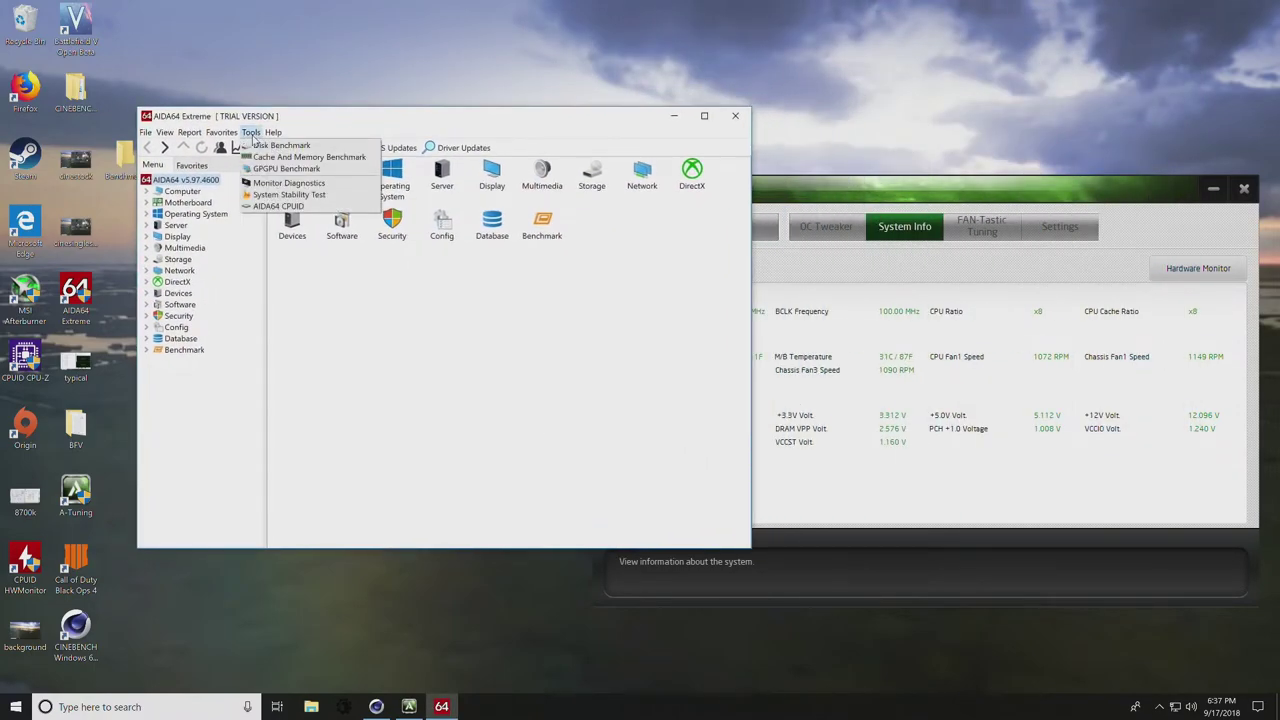
pyautogui.click(270, 194)
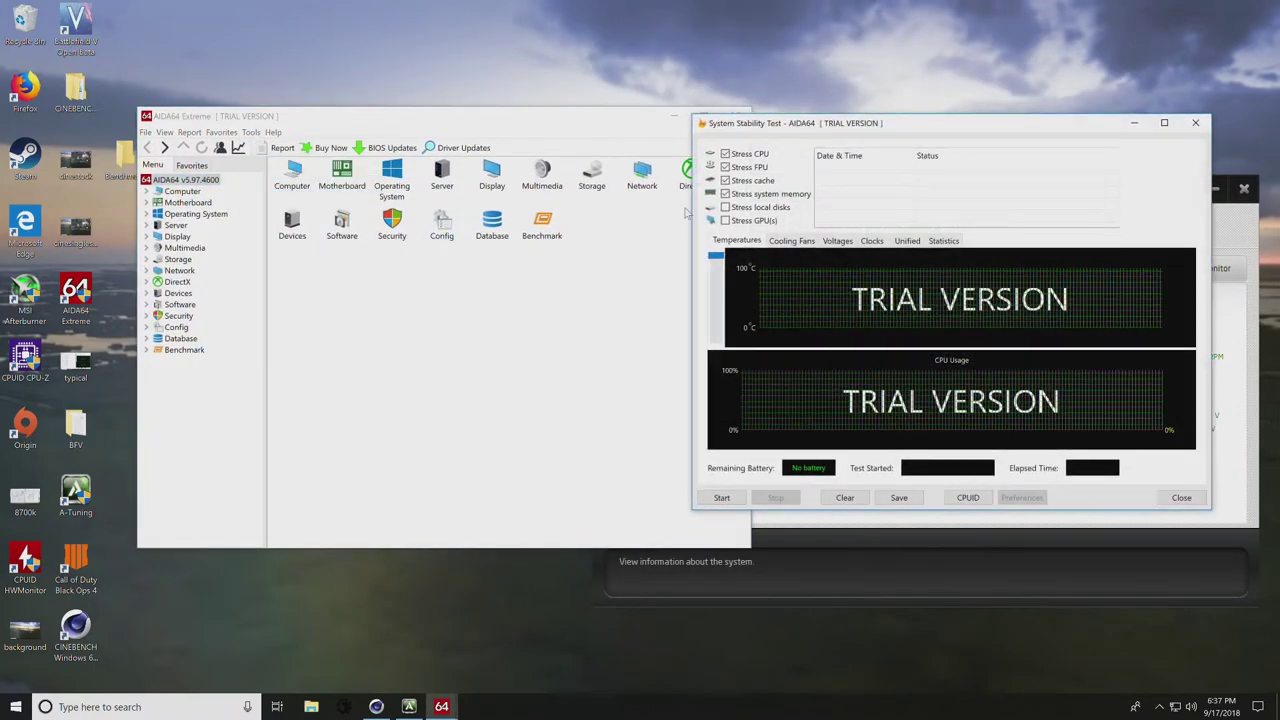
pyautogui.moveTo(781, 124); pyautogui.dragTo(290, 177)
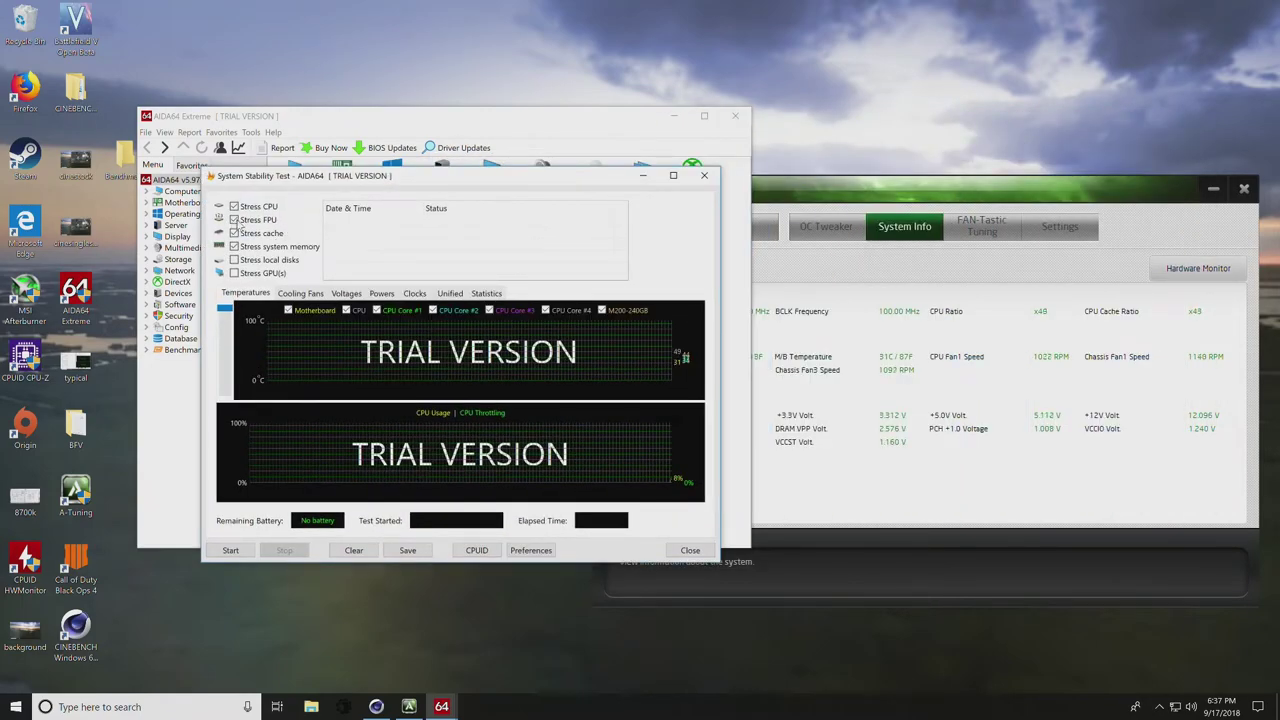
# Step: Run the stability test stressing CPU, FPU, cache and system memory, stop it and move A-Tuning closer to the test window
pyautogui.click(234, 220)
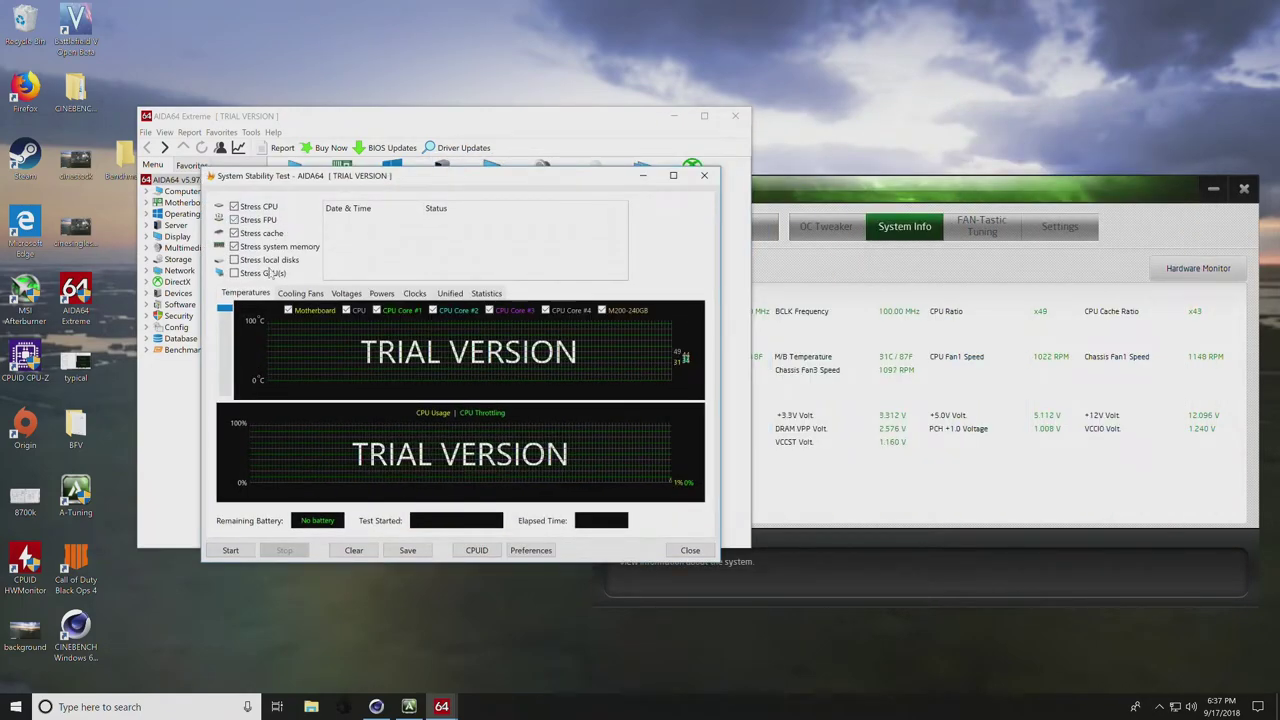
pyautogui.click(229, 550)
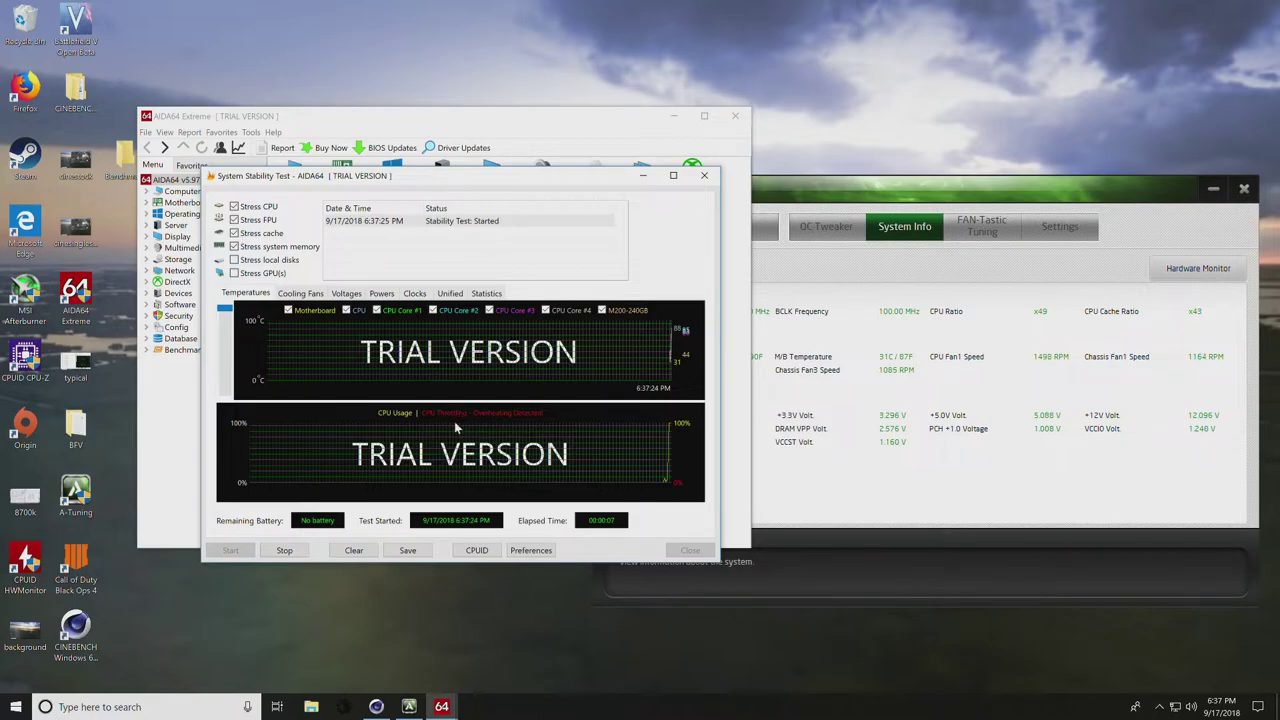
pyautogui.click(287, 551)
pyautogui.moveTo(814, 187); pyautogui.dragTo(682, 203)
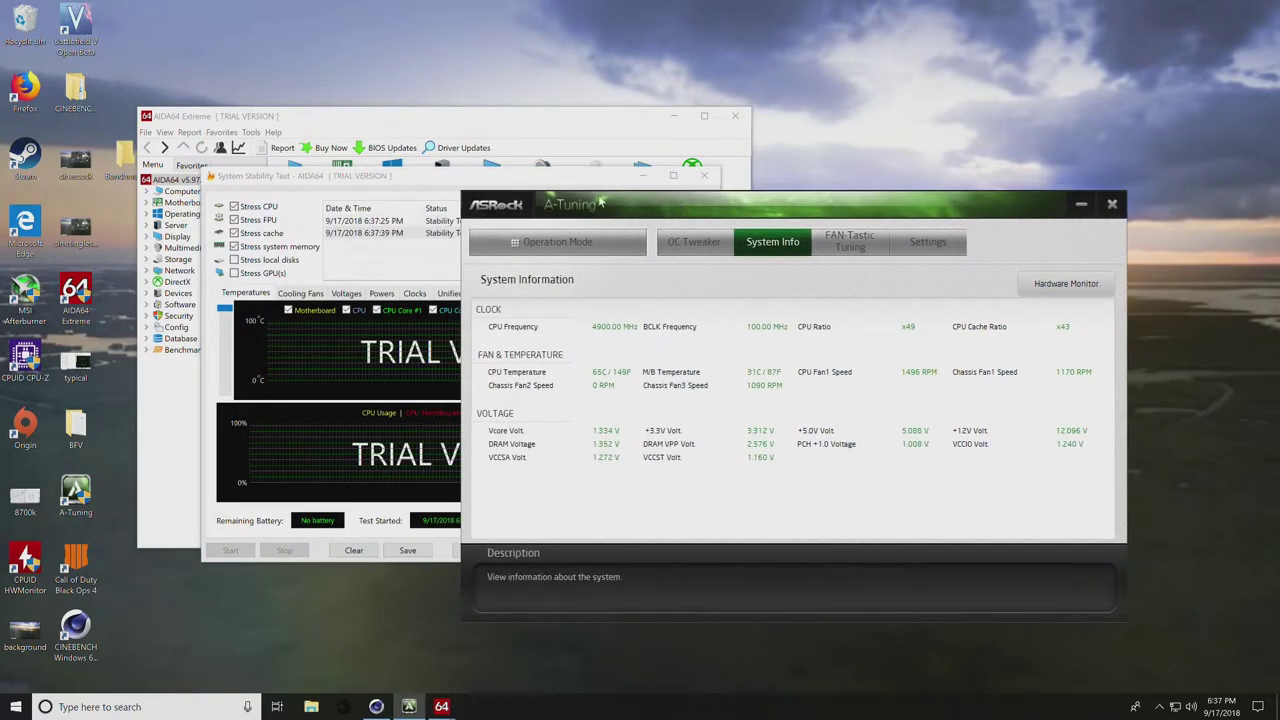
pyautogui.click(503, 178)
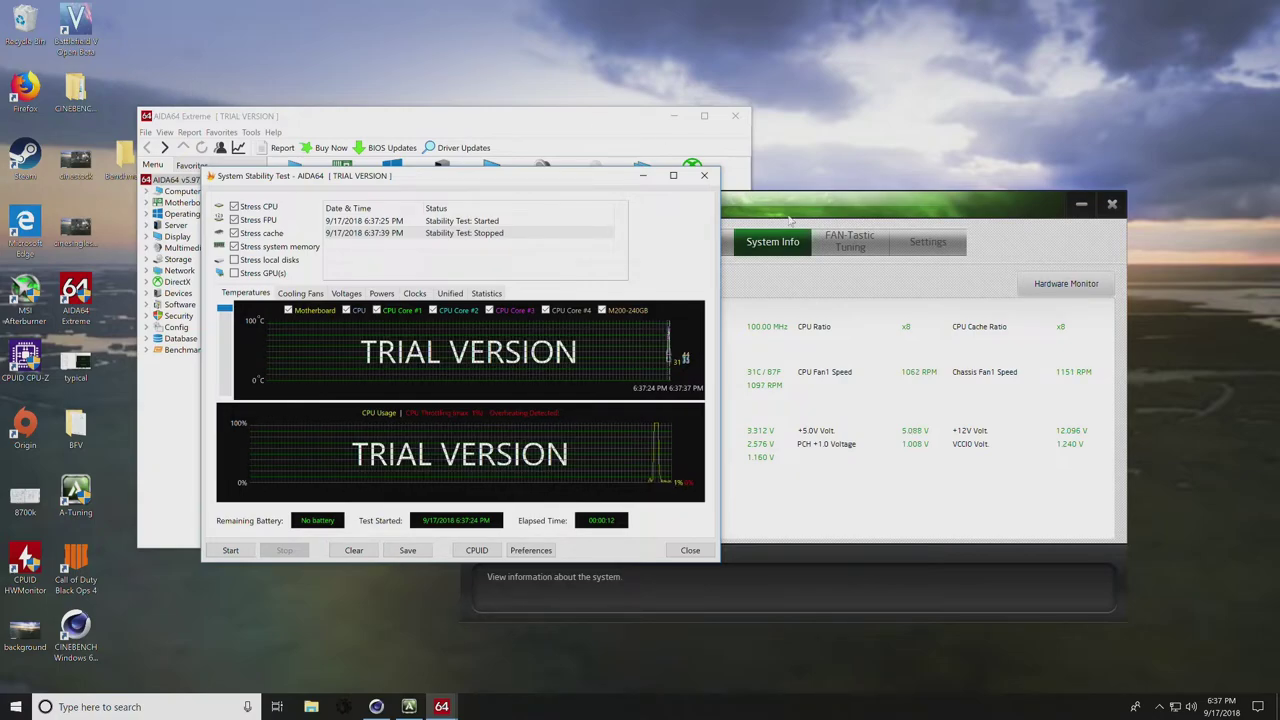
# Step: Lower the CPU Ratio to x 48.0 and the fixed Vcore Voltage to 1.225 V in A-Tuning's OC Tweaker
pyautogui.click(835, 514)
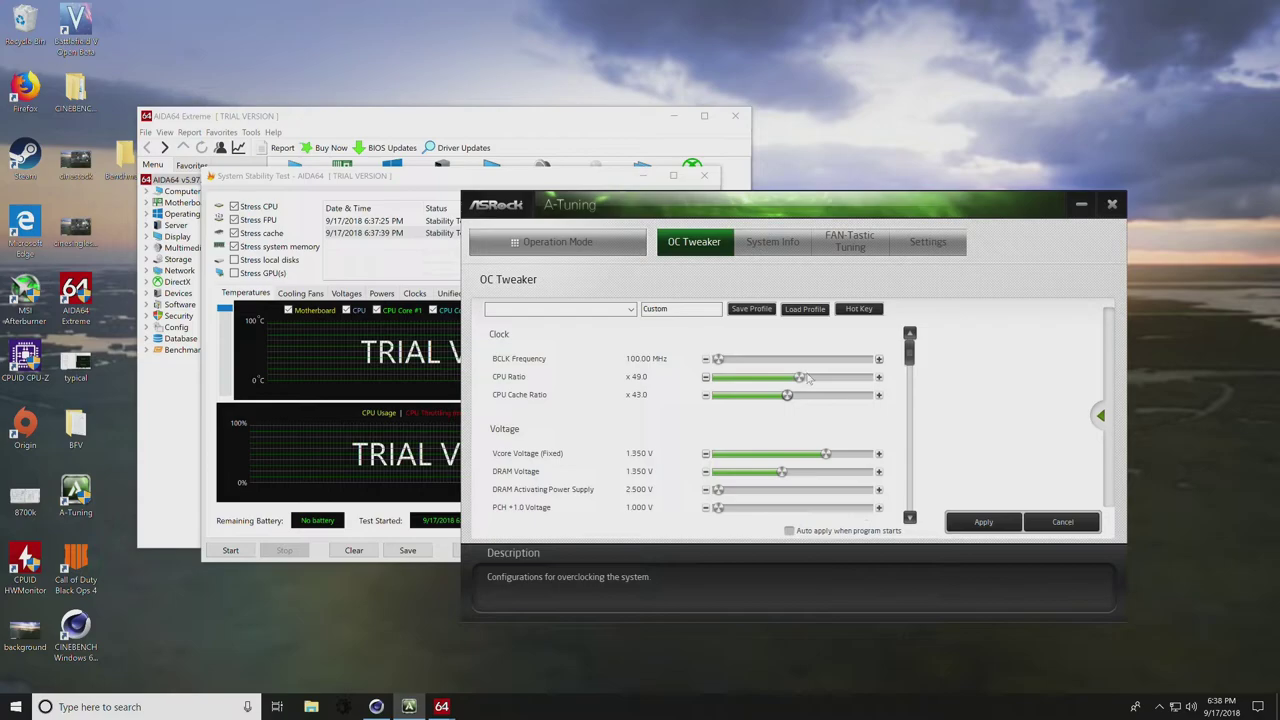
pyautogui.click(706, 378)
pyautogui.click(706, 455)
pyautogui.click(706, 455)
pyautogui.click(706, 455)
pyautogui.click(706, 455)
pyautogui.click(706, 455)
pyautogui.click(706, 455)
pyautogui.click(706, 455)
pyautogui.click(706, 455)
pyautogui.click(706, 455)
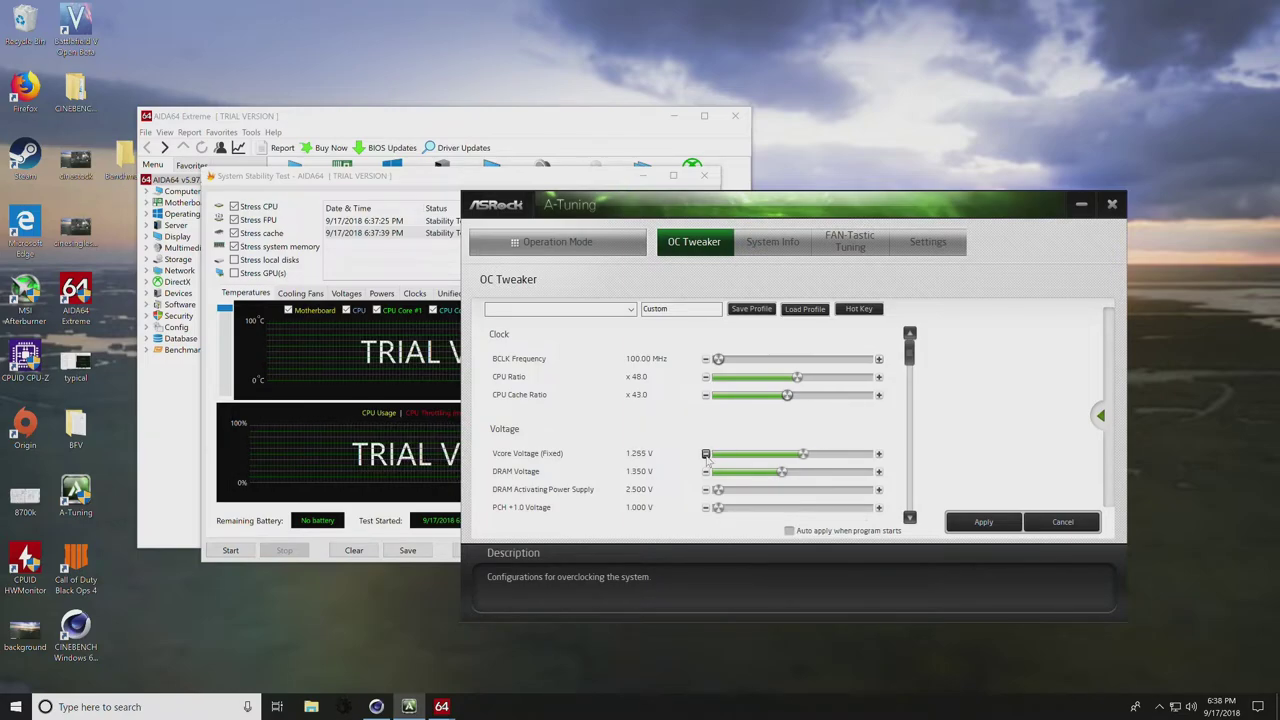
pyautogui.click(706, 455)
pyautogui.click(706, 455)
pyautogui.click(706, 455)
pyautogui.click(706, 455)
pyautogui.click(706, 455)
pyautogui.click(706, 455)
pyautogui.click(706, 455)
pyautogui.click(706, 455)
pyautogui.click(879, 454)
pyautogui.click(879, 454)
# Step: Close the System Stability Test and the AIDA64 window, and try to launch A-Tuning from the desktop
pyautogui.click(705, 177)
pyautogui.click(735, 116)
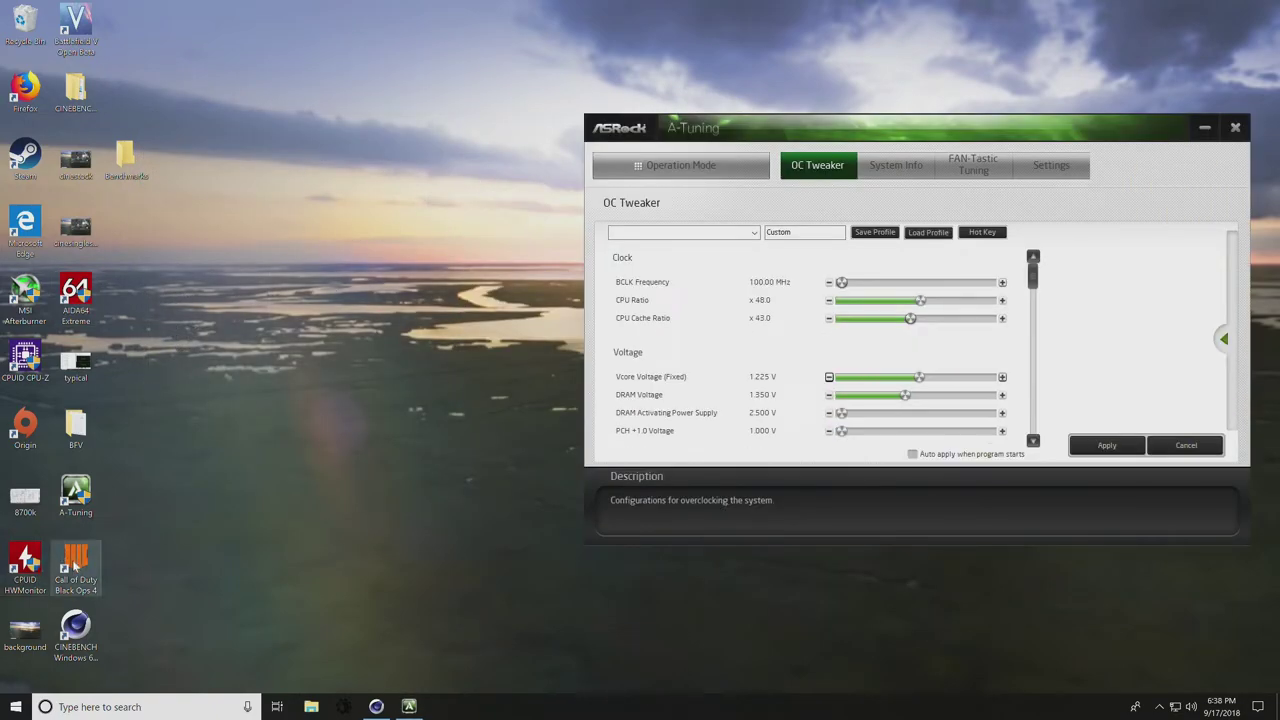
pyautogui.doubleClick(75, 495)
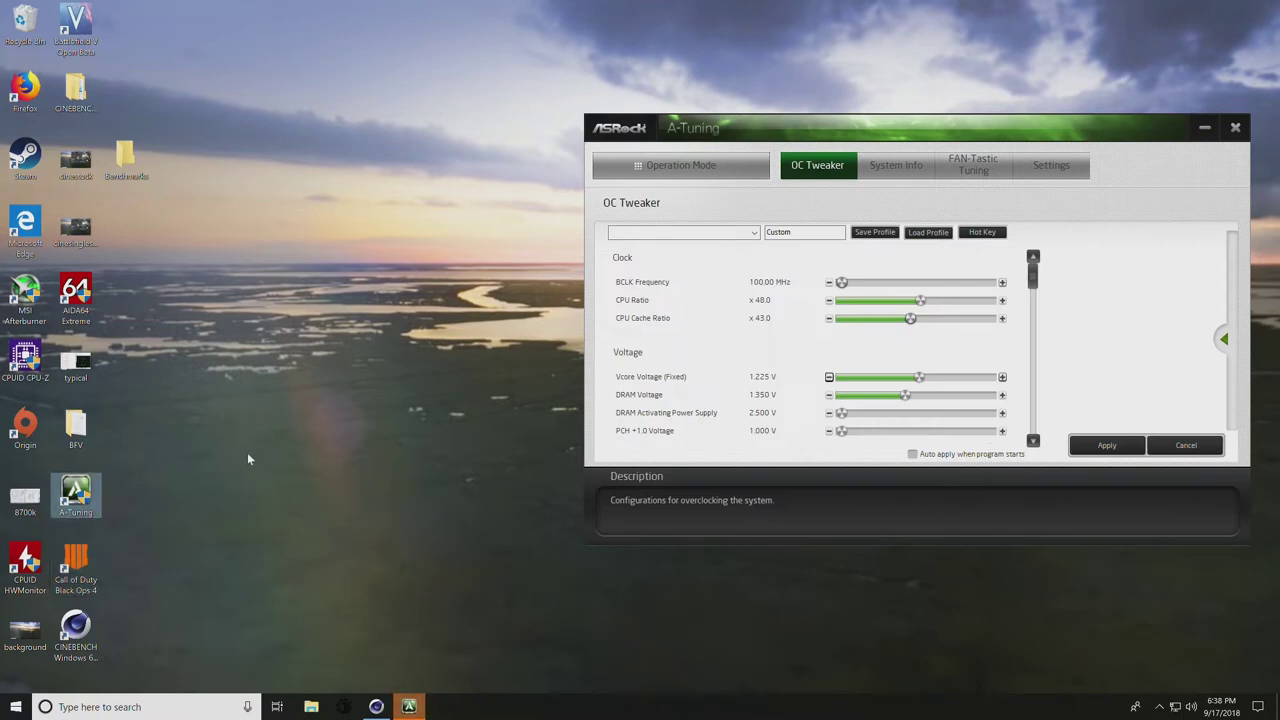
pyautogui.click(370, 578)
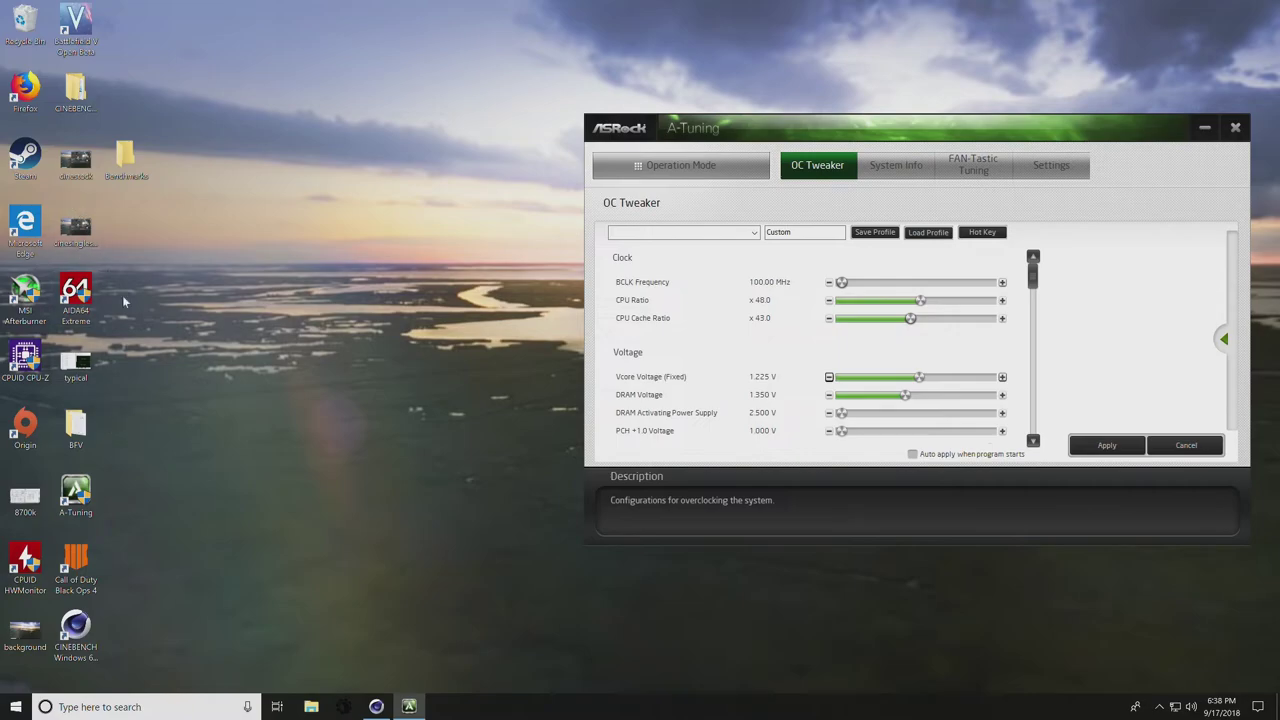
# Step: Restore the Cinebench window and narrow it to uncover more of A-Tuning
pyautogui.click(376, 706)
pyautogui.rightClick(376, 706)
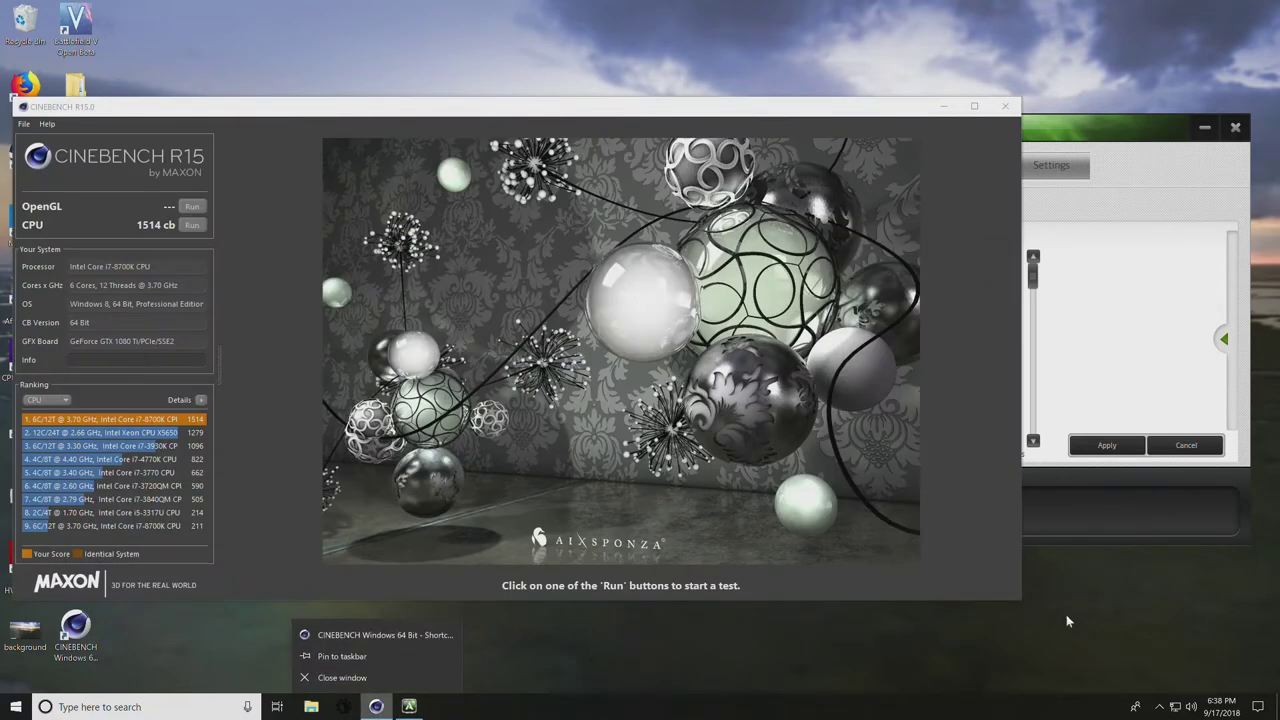
pyautogui.moveTo(1014, 604); pyautogui.dragTo(822, 603)
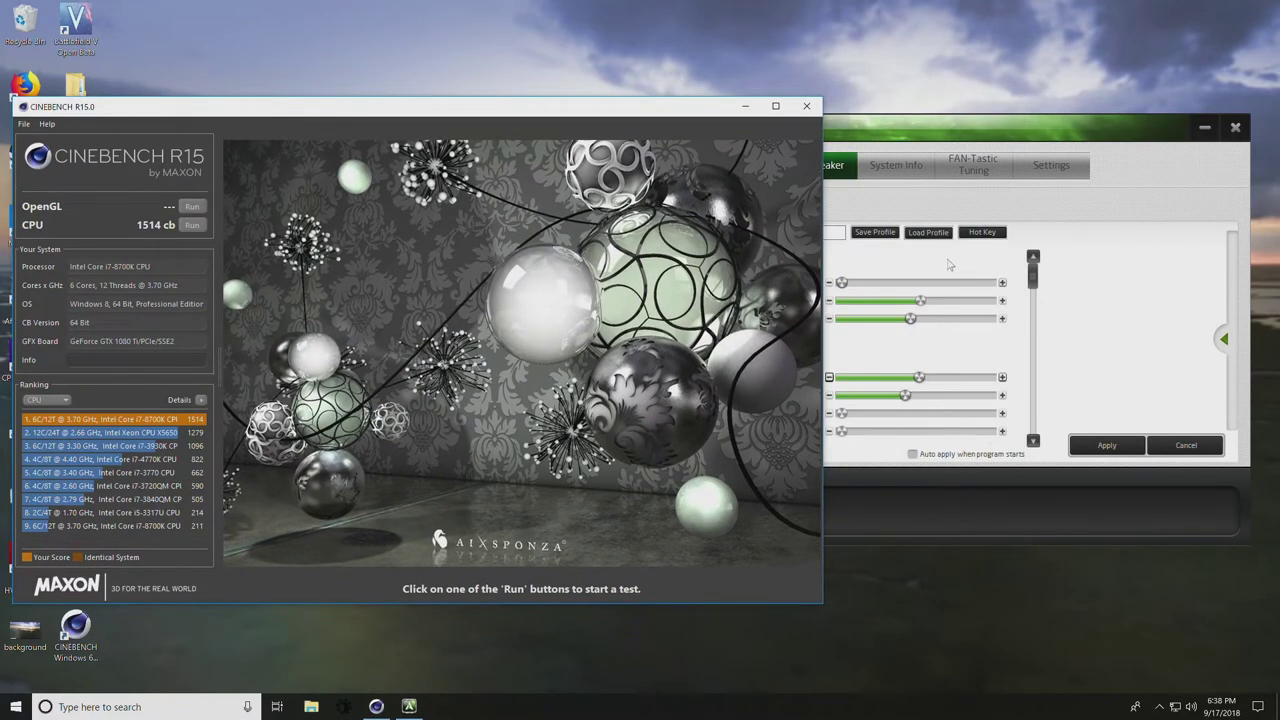
# Step: Lower the fixed Vcore Voltage to 1.200 V in A-Tuning and apply the overclock settings
pyautogui.click(870, 140)
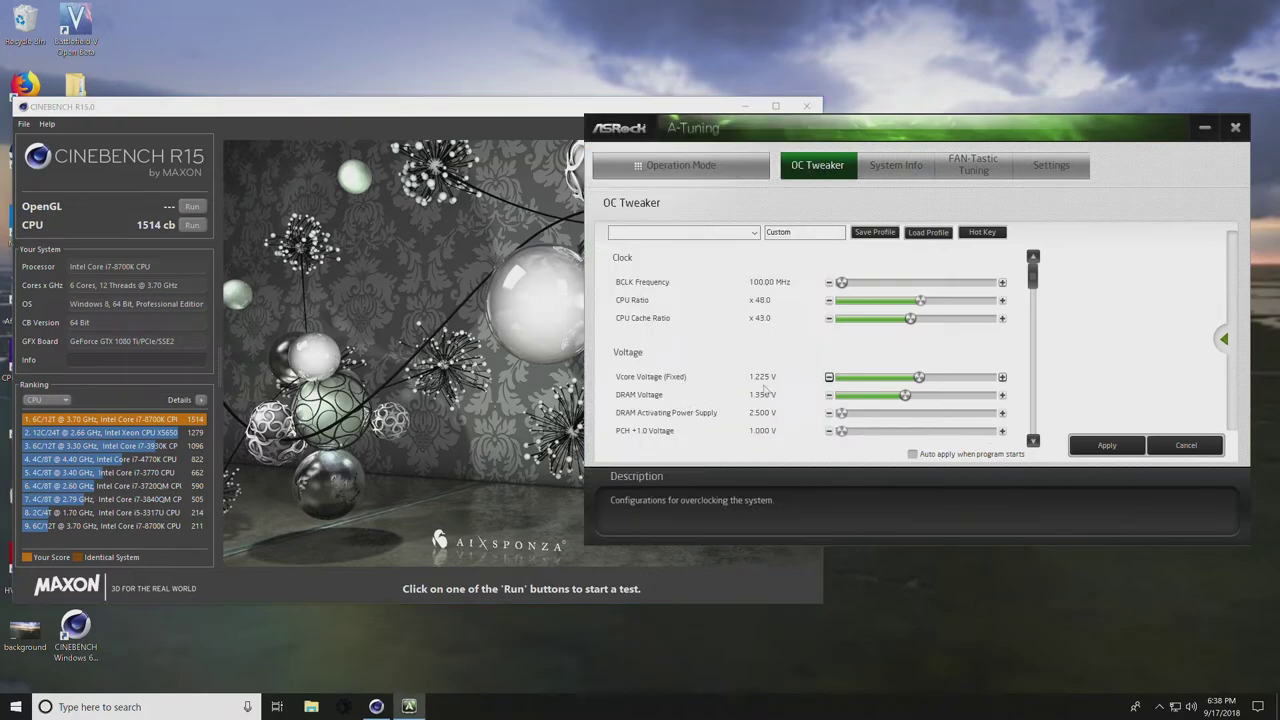
pyautogui.click(829, 377)
pyautogui.click(829, 377)
pyautogui.click(829, 377)
pyautogui.click(829, 377)
pyautogui.click(1107, 445)
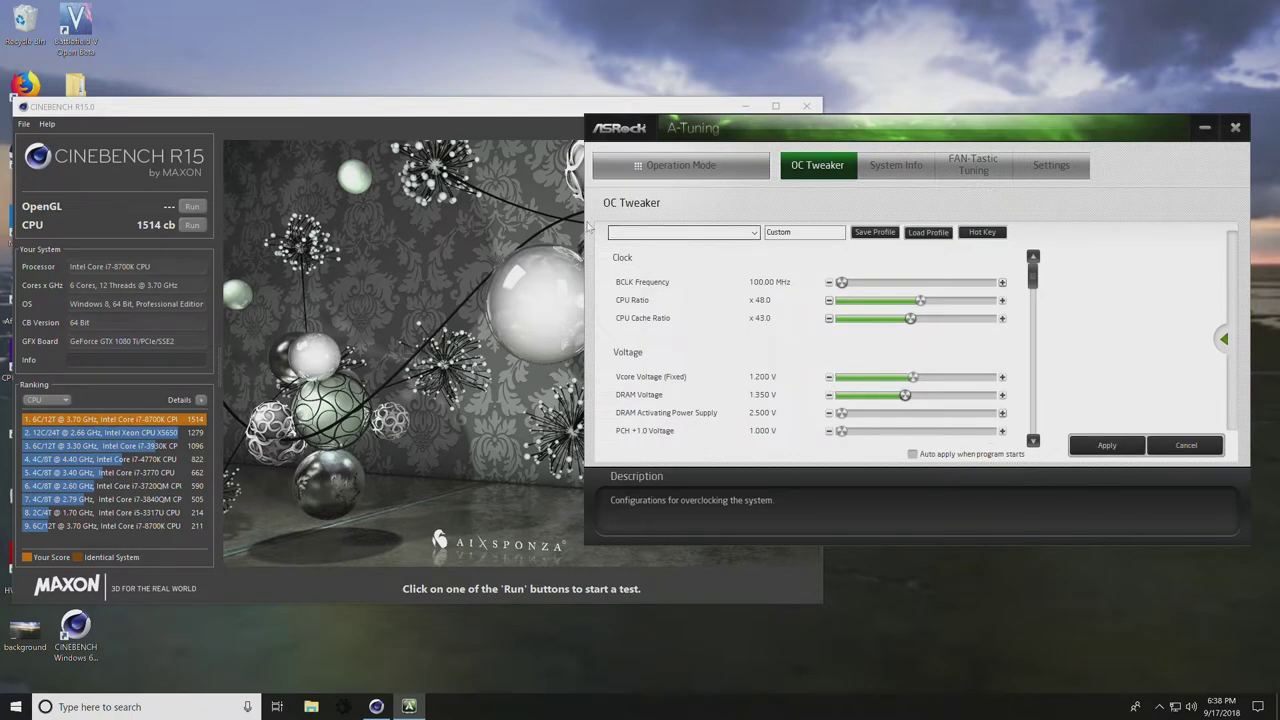
# Step: Show A-Tuning's System Info beside Cinebench and start the CPU test
pyautogui.click(445, 126)
pyautogui.moveTo(928, 138); pyautogui.dragTo(925, 138)
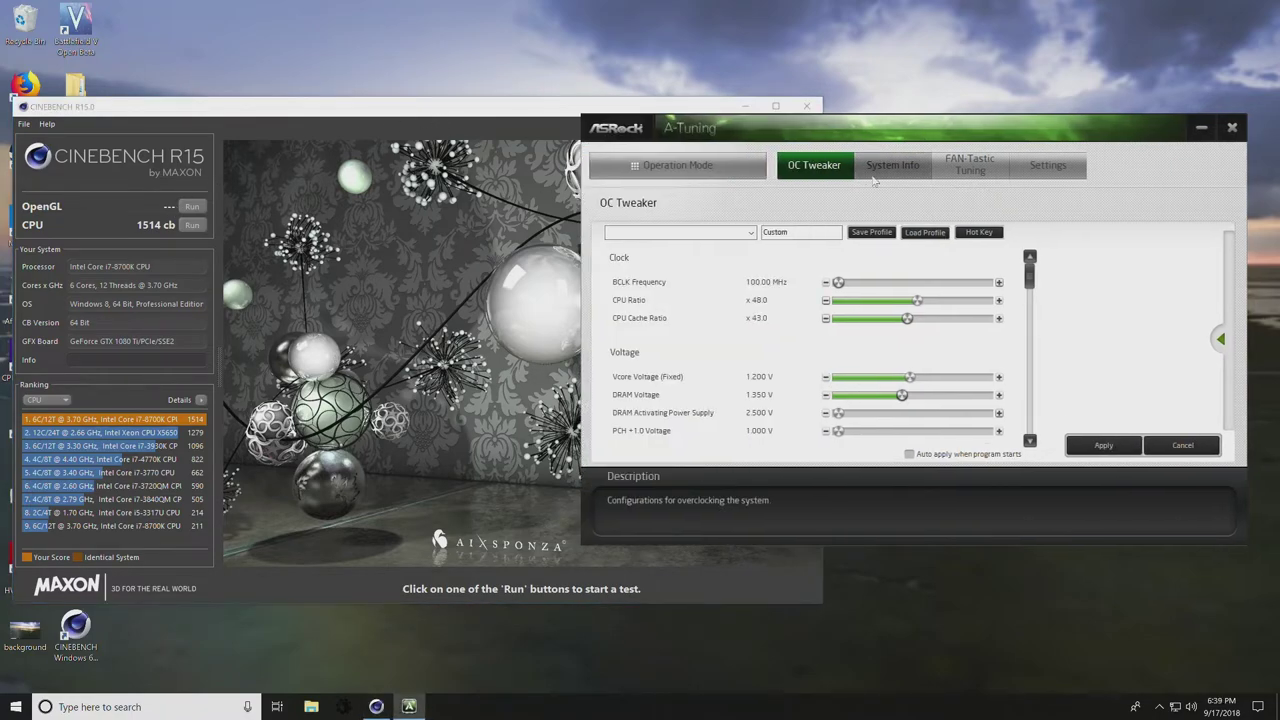
pyautogui.click(893, 165)
pyautogui.click(192, 225)
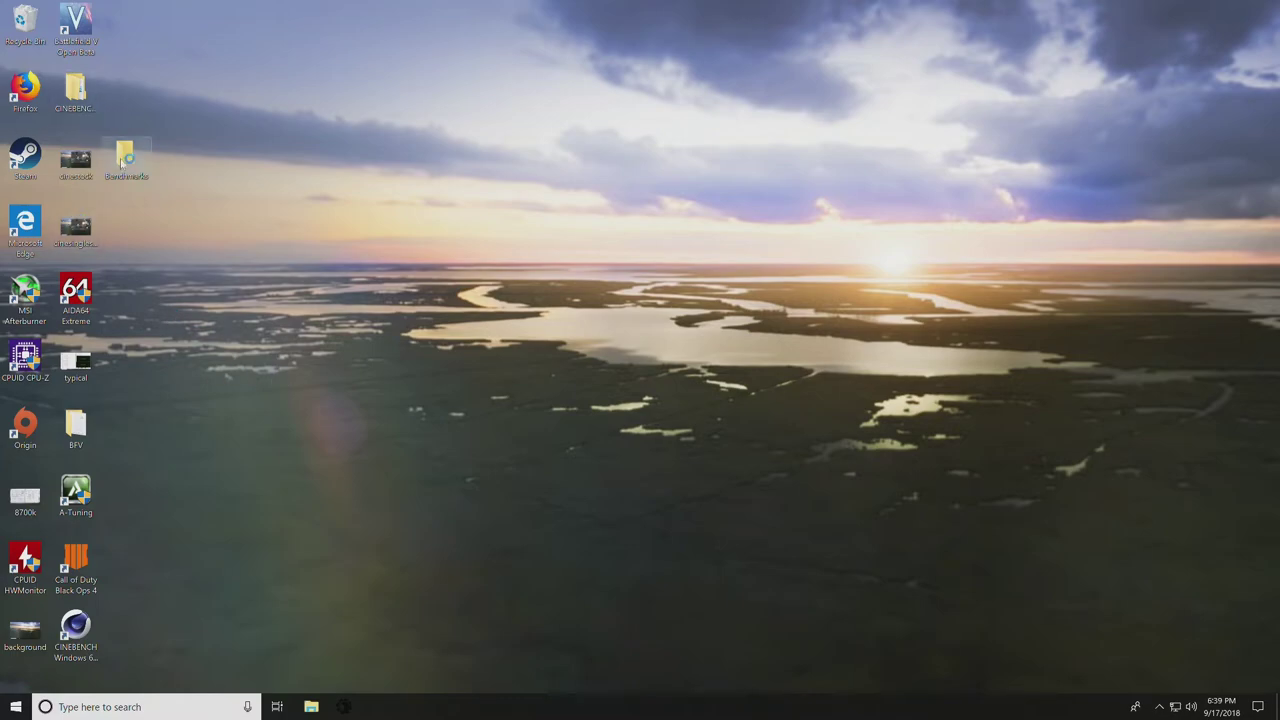
# Step: Launch CINEBENCH Windows 64 Bit from the desktop shortcut and run the CPU test on the i7-8700K
pyautogui.doubleClick(76, 628)
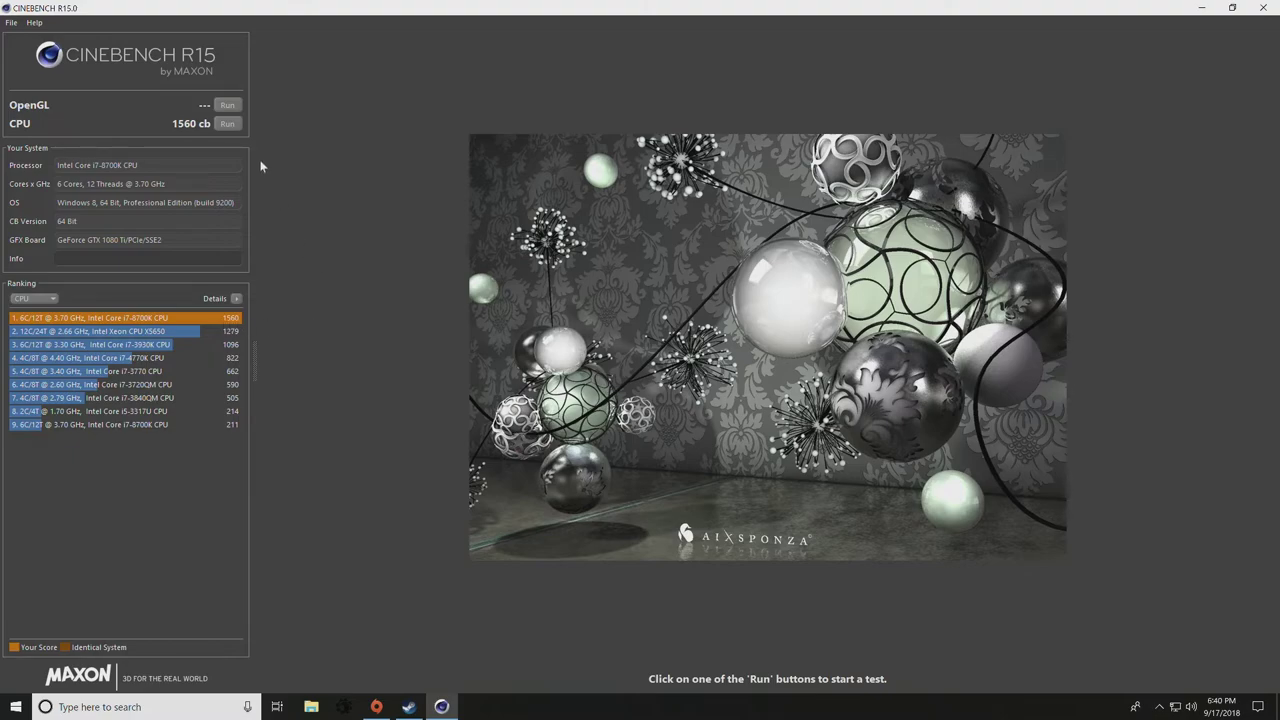
pyautogui.click(228, 124)
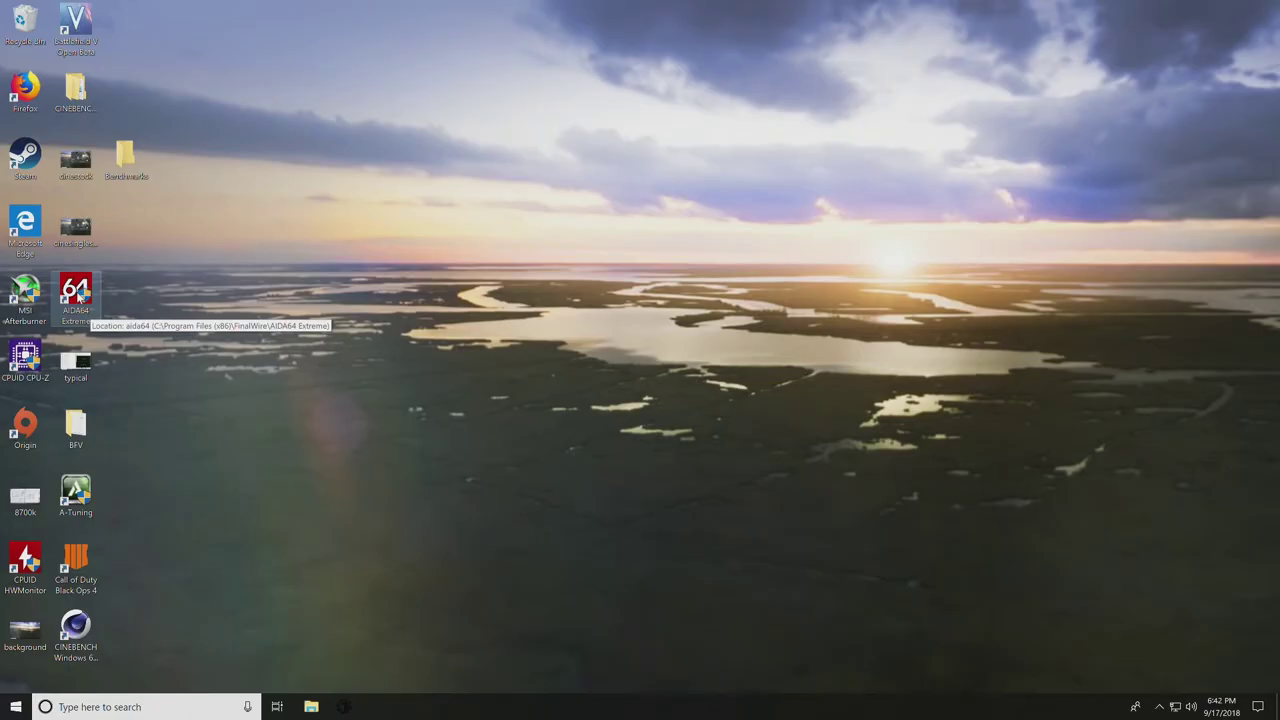
# Step: Launch AIDA64 Extreme from the desktop, open its System Stability Test and position the test window over the main window
pyautogui.doubleClick(78, 295)
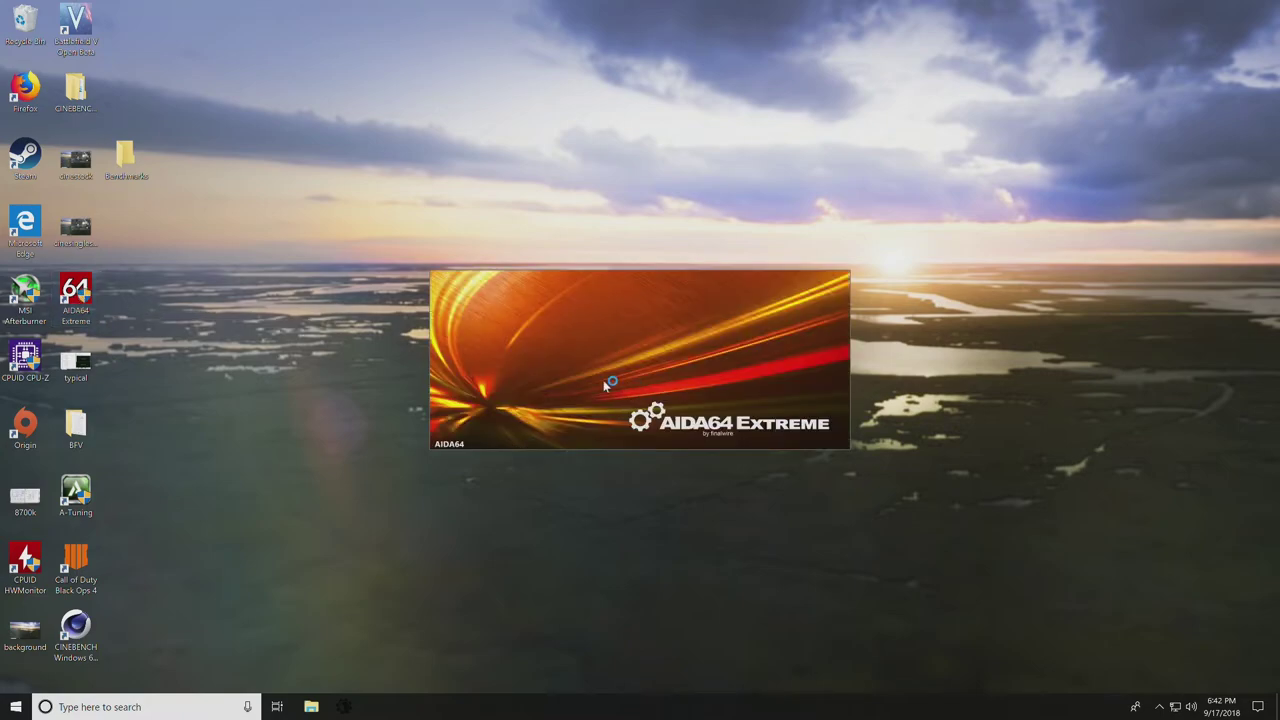
pyautogui.moveTo(770, 20); pyautogui.dragTo(510, 126)
pyautogui.click(438, 143)
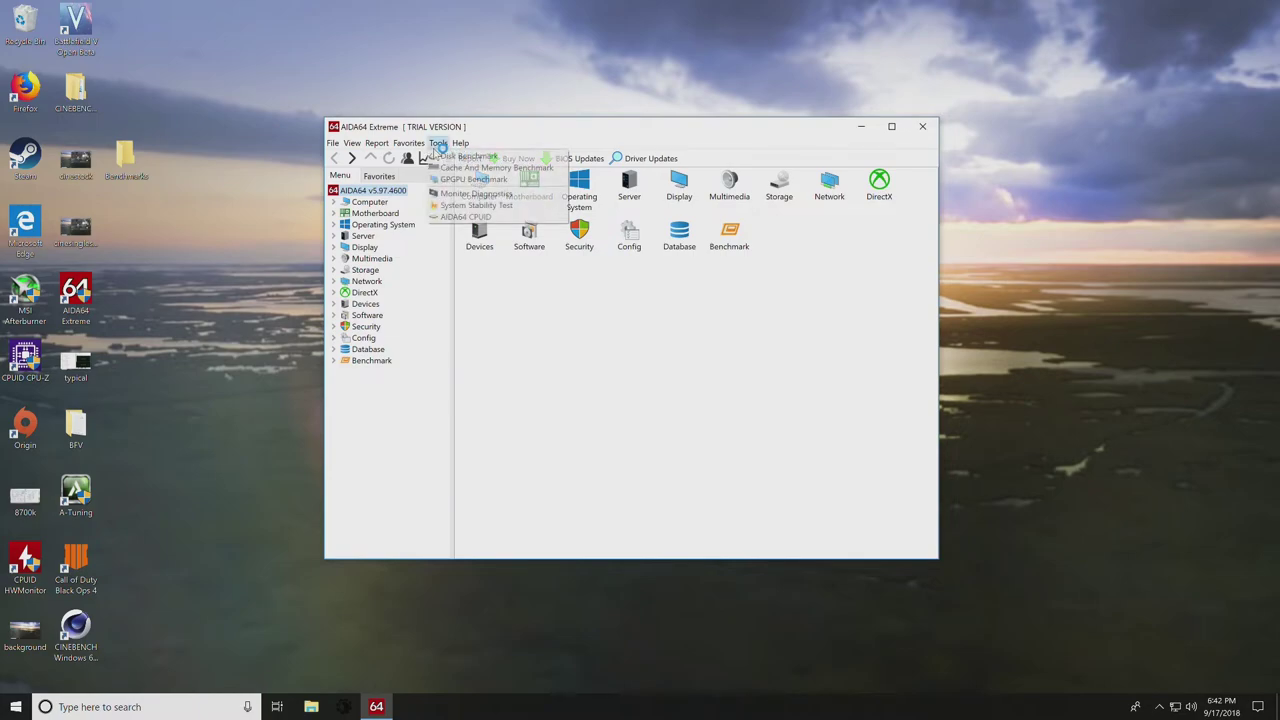
pyautogui.click(494, 129)
pyautogui.click(440, 143)
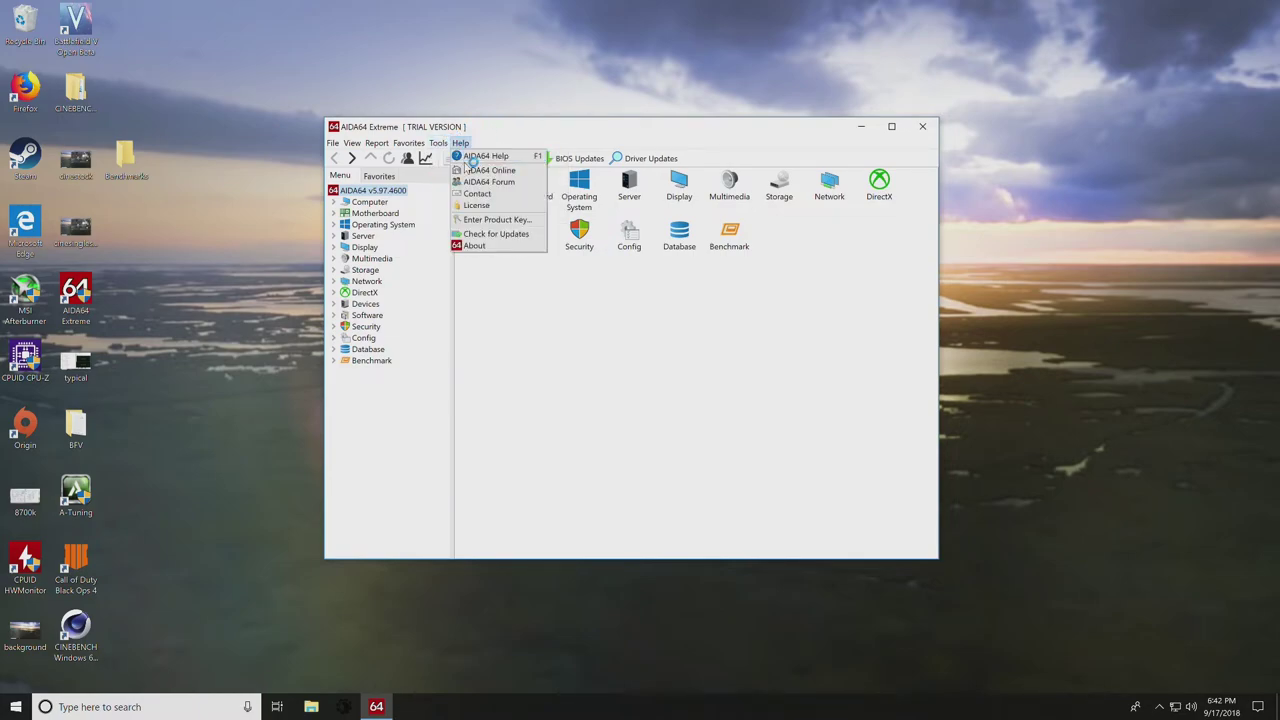
pyautogui.click(438, 143)
pyautogui.click(470, 205)
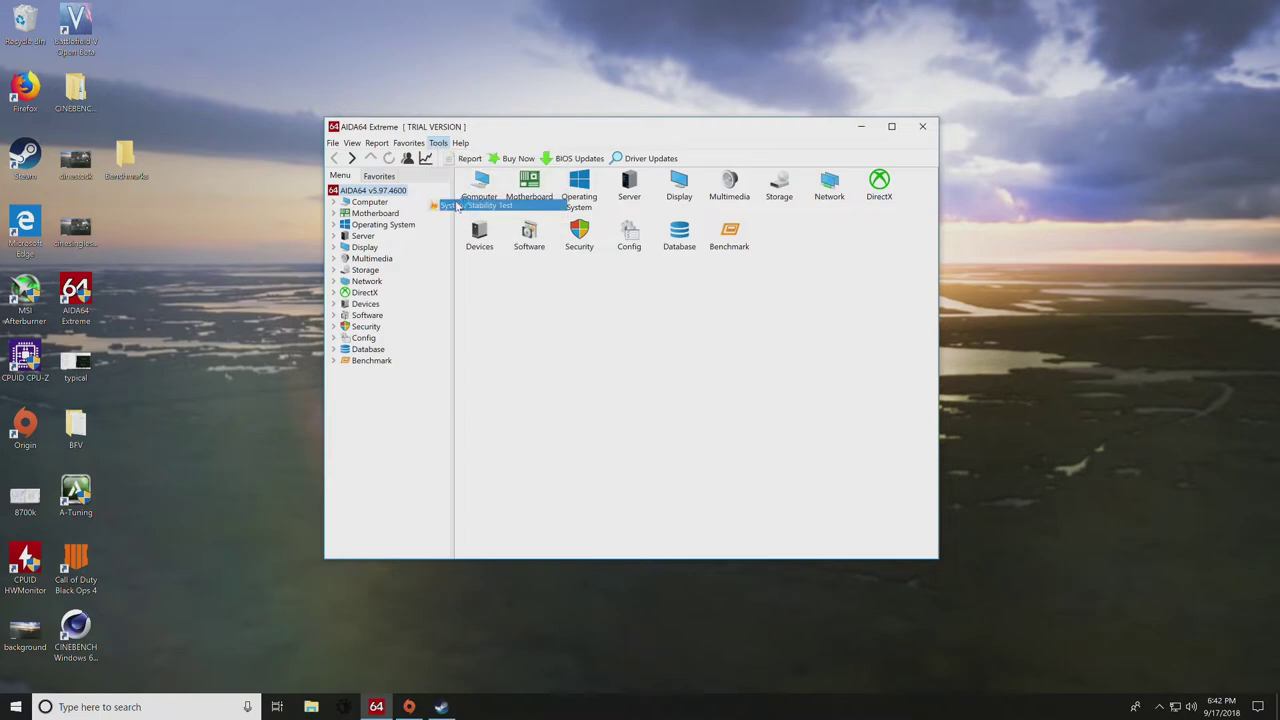
pyautogui.moveTo(797, 123); pyautogui.dragTo(446, 182)
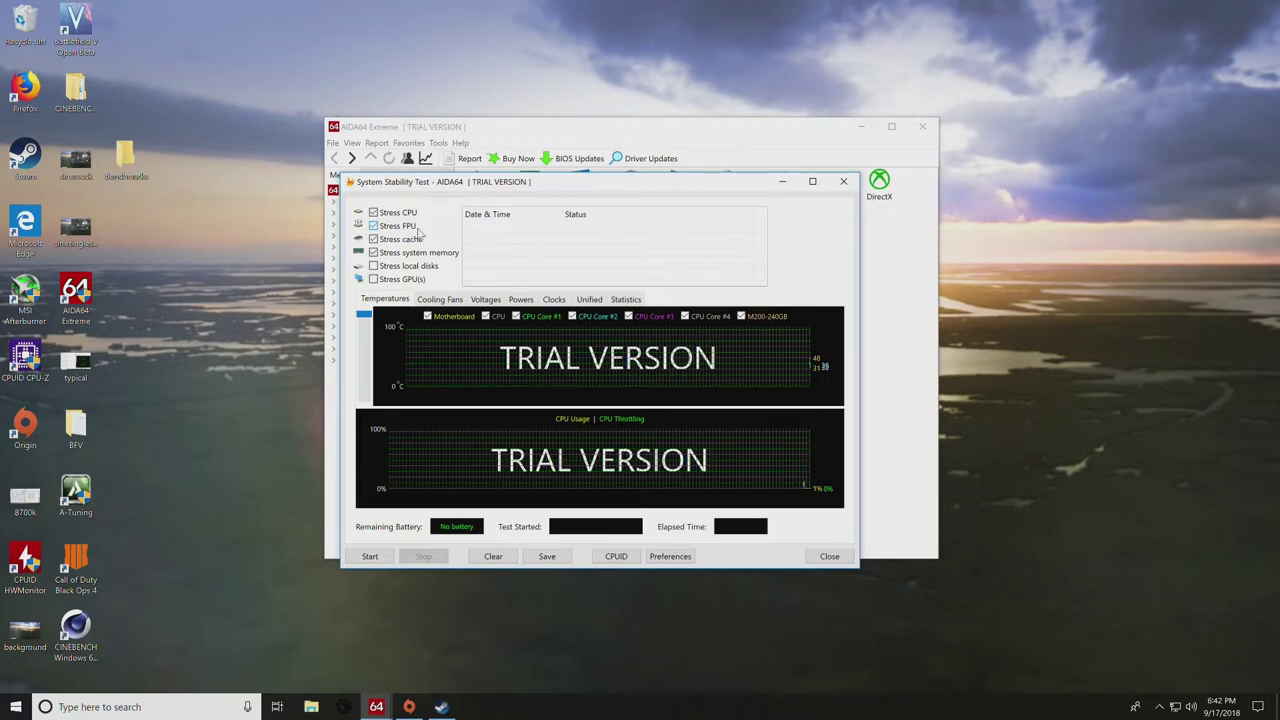
pyautogui.moveTo(427, 183); pyautogui.dragTo(404, 182)
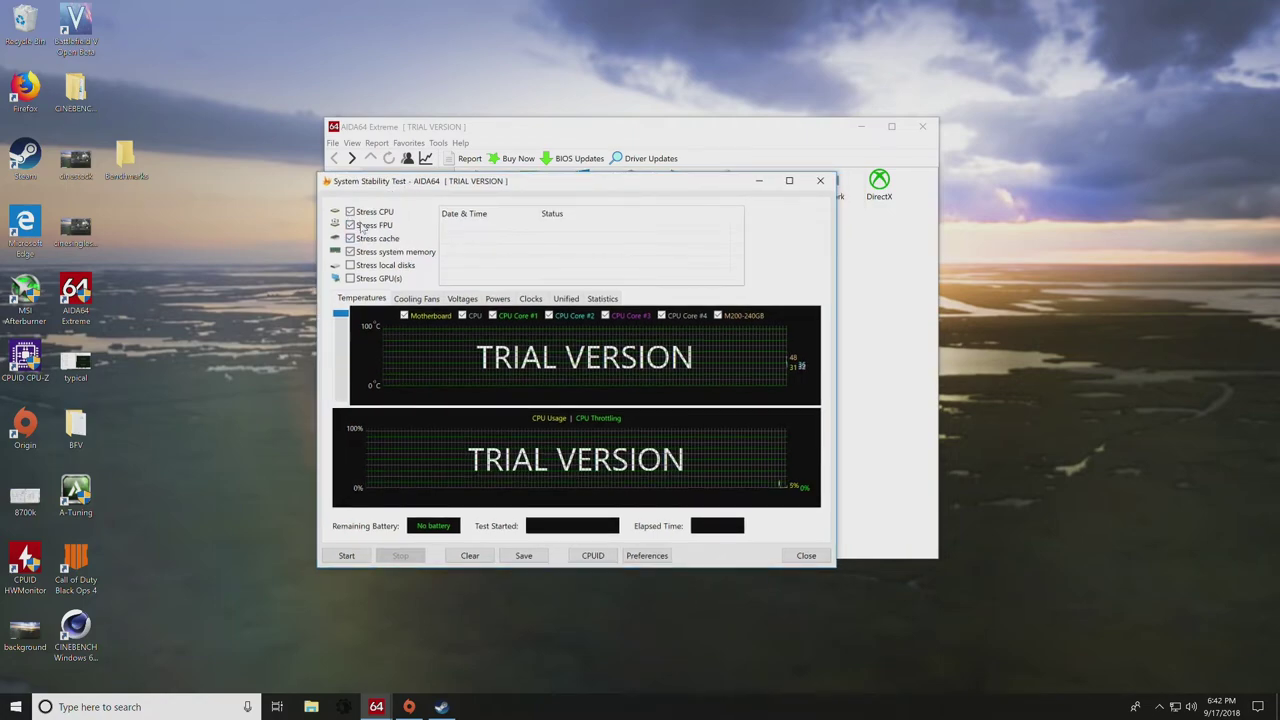